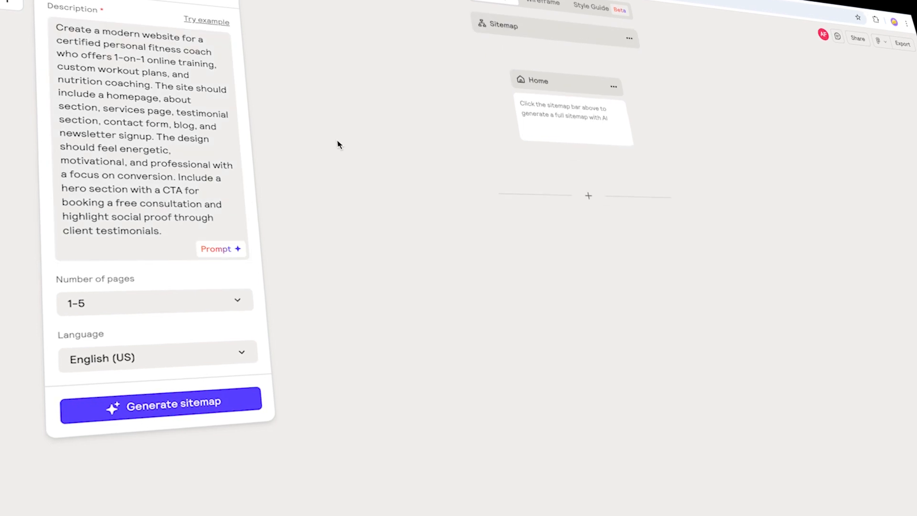
Generate a sitemap from the fitness coach description with 1–5 pages in English (US)
click(106, 301)
click(103, 338)
click(158, 405)
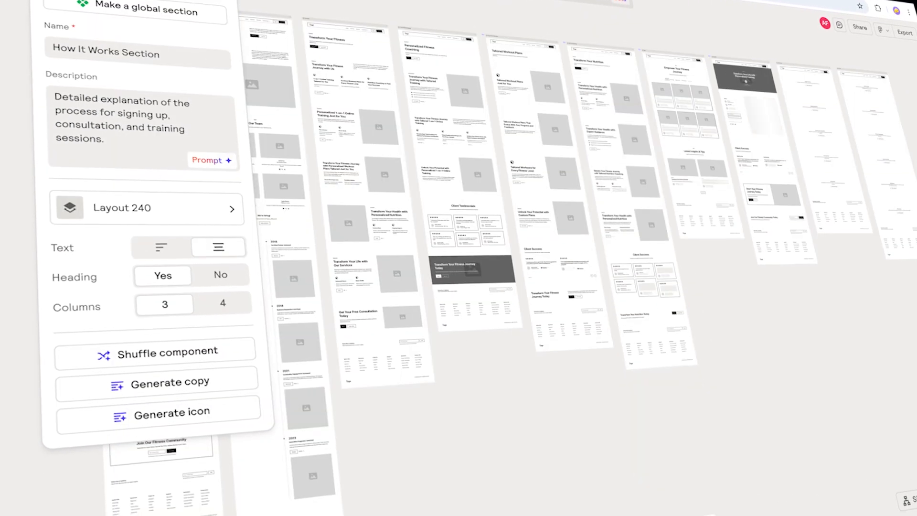
Set the style guide's heading font to Bowlby One and open the font suggestions for the body text
click(455, 431)
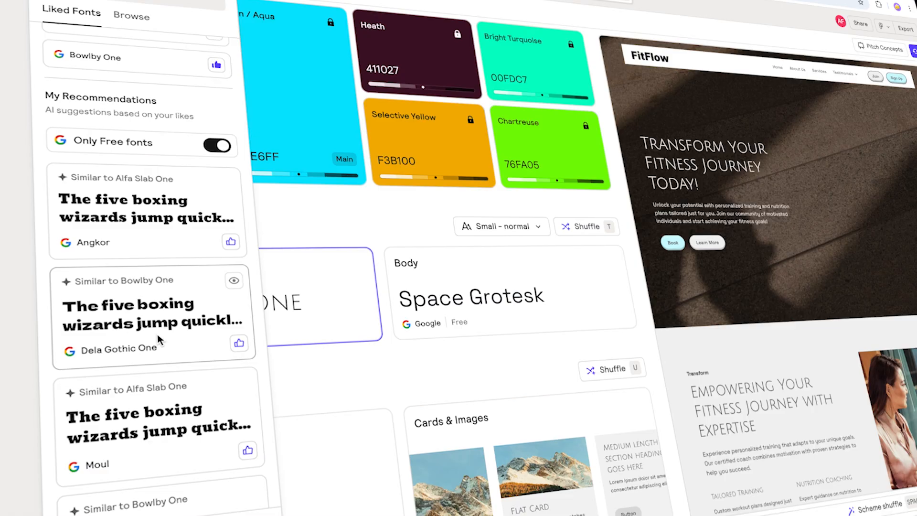
click(92, 106)
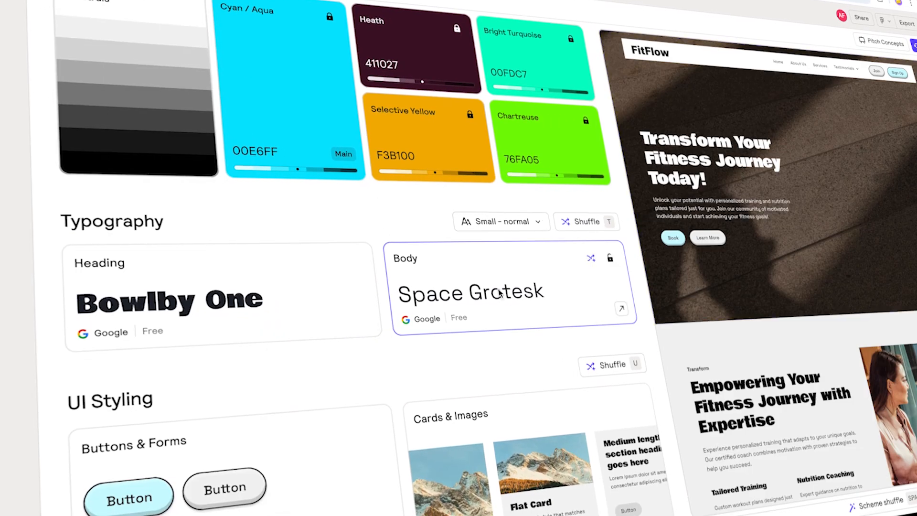
click(499, 293)
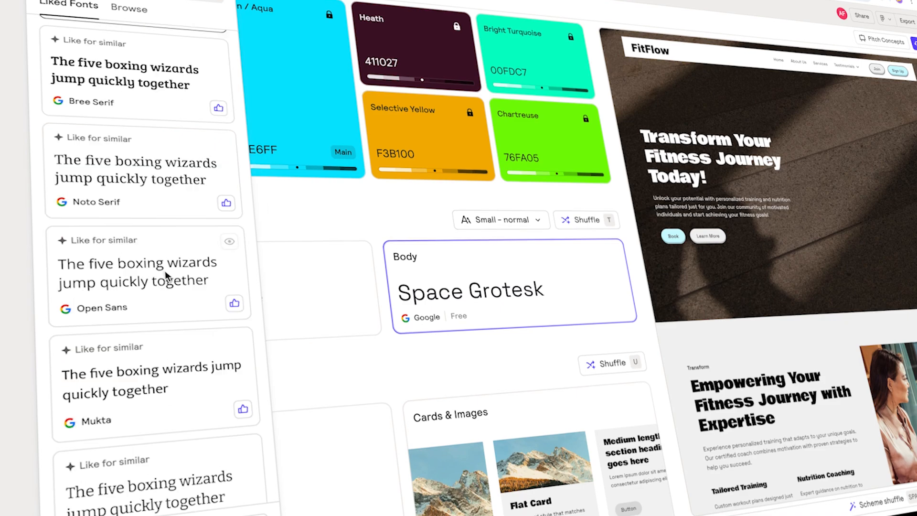
click(537, 222)
click(507, 286)
click(509, 303)
click(516, 460)
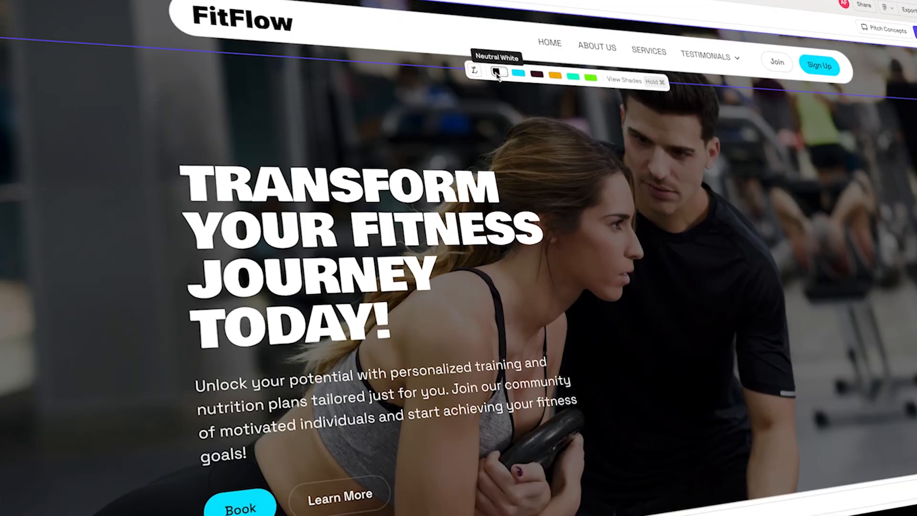
Apply the Neutral White color scheme to the navbar of the FitFlow page
click(487, 29)
click(496, 70)
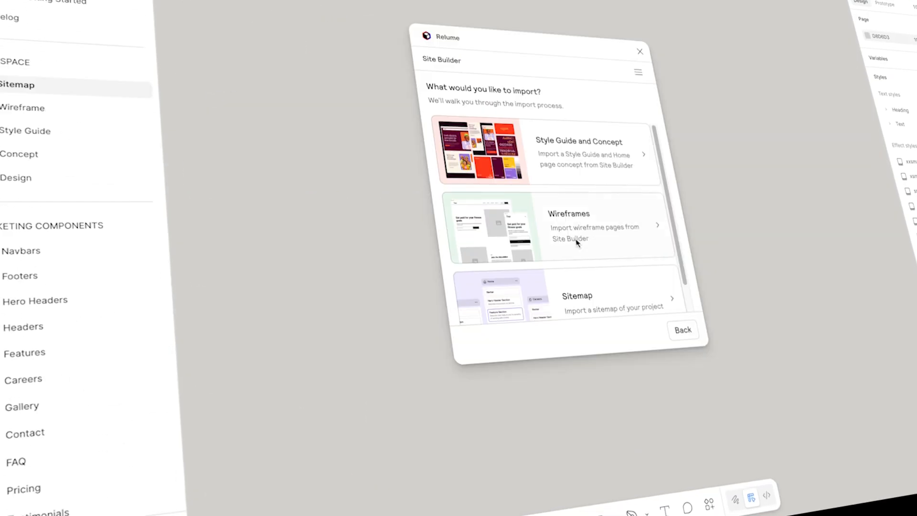
Switch to Figma and look through the Relume import options and the sections of the imported page concept
scroll(588, 268, down, 2)
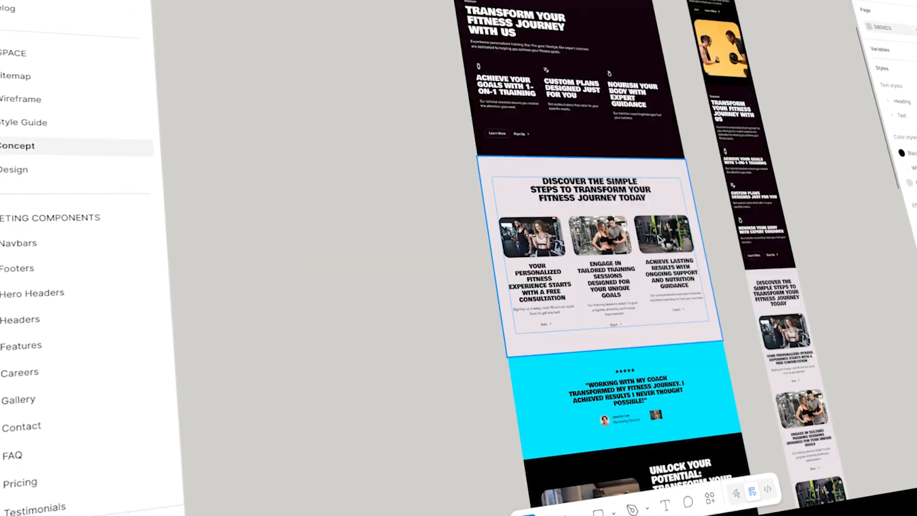
scroll(478, 258, up, 10)
click(453, 296)
scroll(453, 296, down, 5)
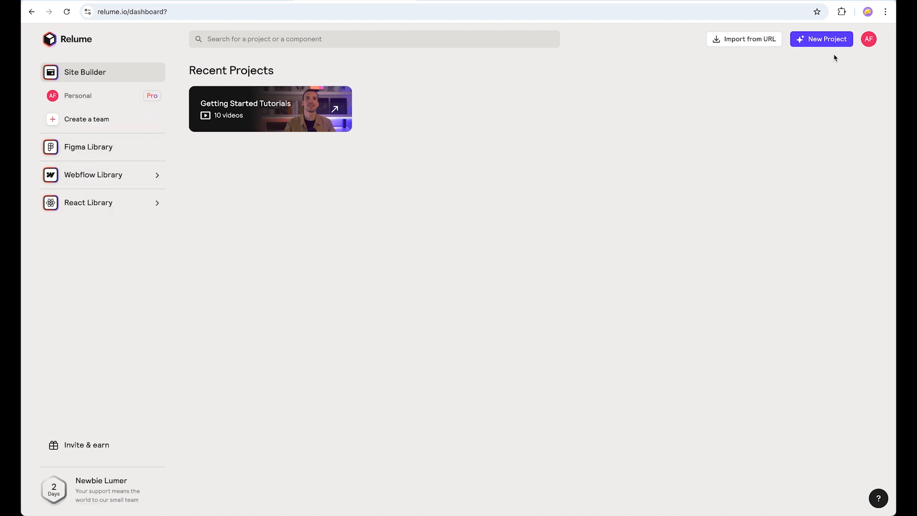
Create a new project and describe a modern website for a certified personal fitness coach offering 1-on-1 online training, custom workout plans, and nutrition coaching
click(827, 42)
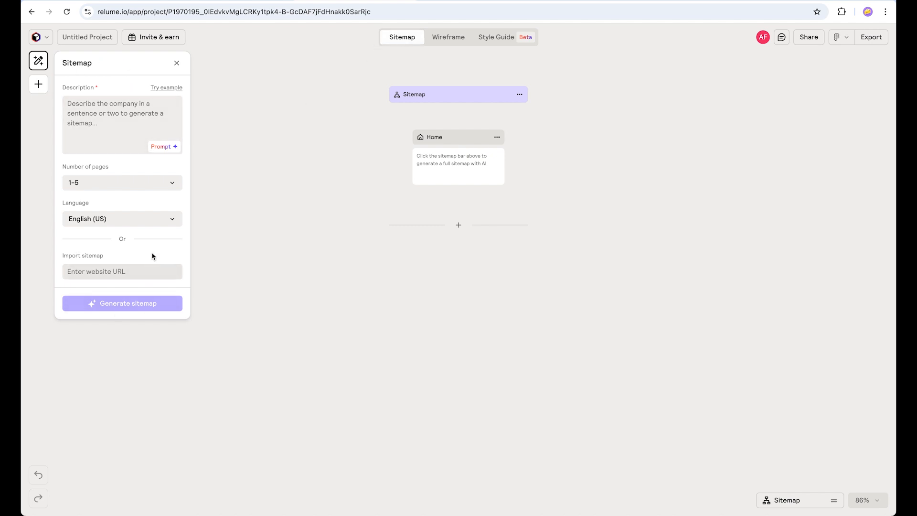
click(104, 129)
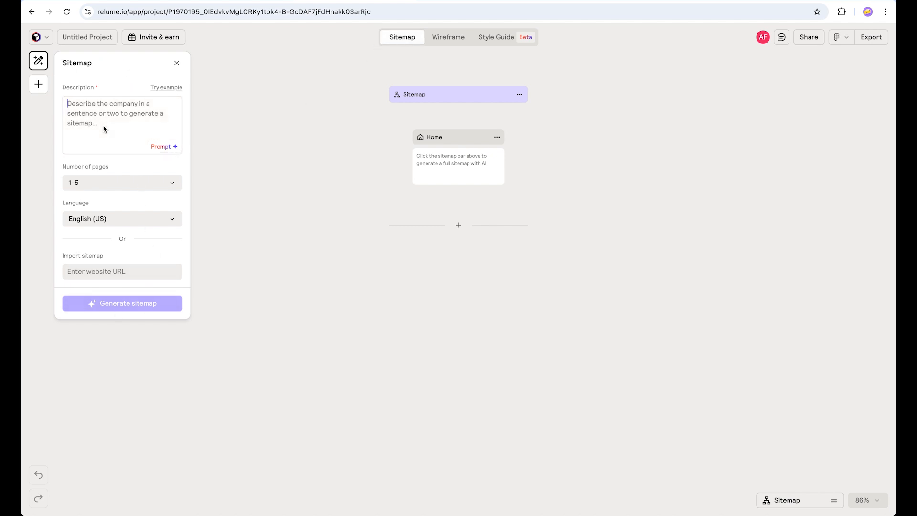
text("Create a modern website for a certified personal fitness coach who offers 1-on-1 online training, custom workout plans, and nutrition coaching. The site should include a homepage, about section, services page, testimonial section, contact form, blog, and newsletter signup. The design should feel energetic, motivational, and professional with a focus on conversion. Include a hero section with a CTA for booking a free consultation and highlight social proof through client testimonials.")
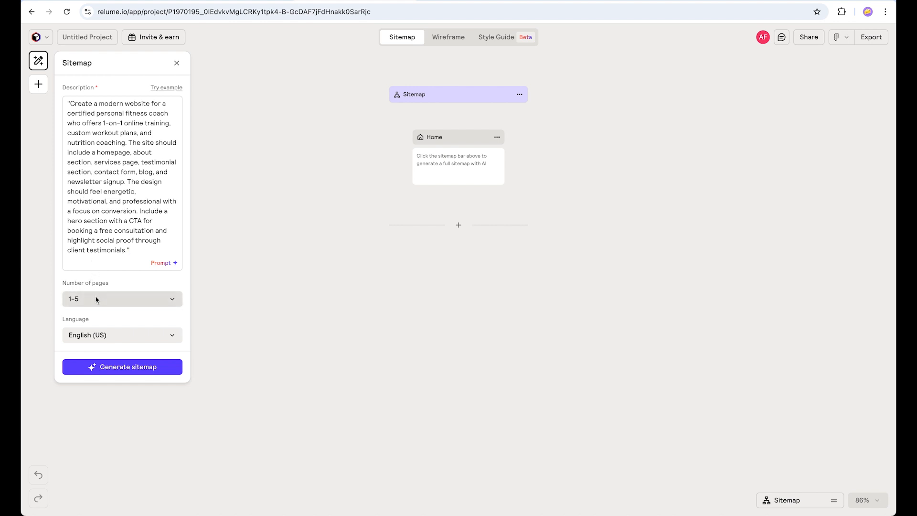
Keep the number of pages at 1–5 and generate the sitemap in English (US)
click(96, 300)
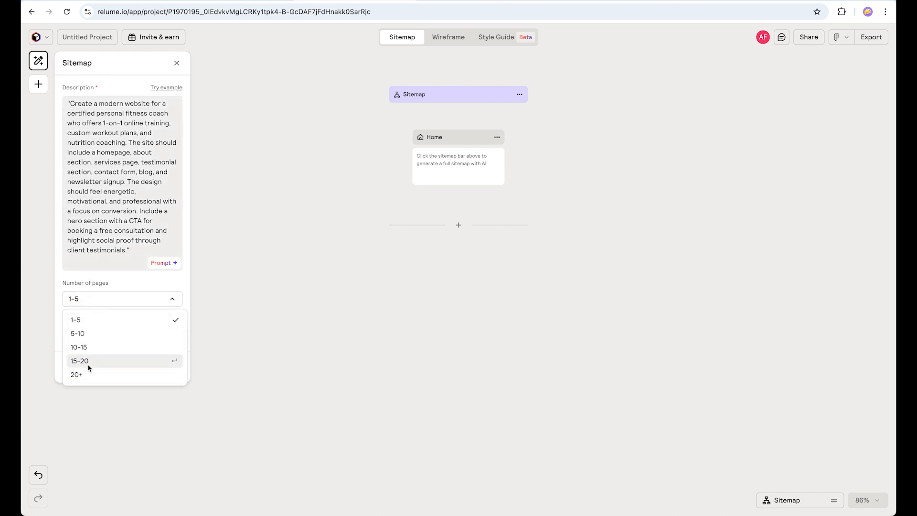
click(91, 321)
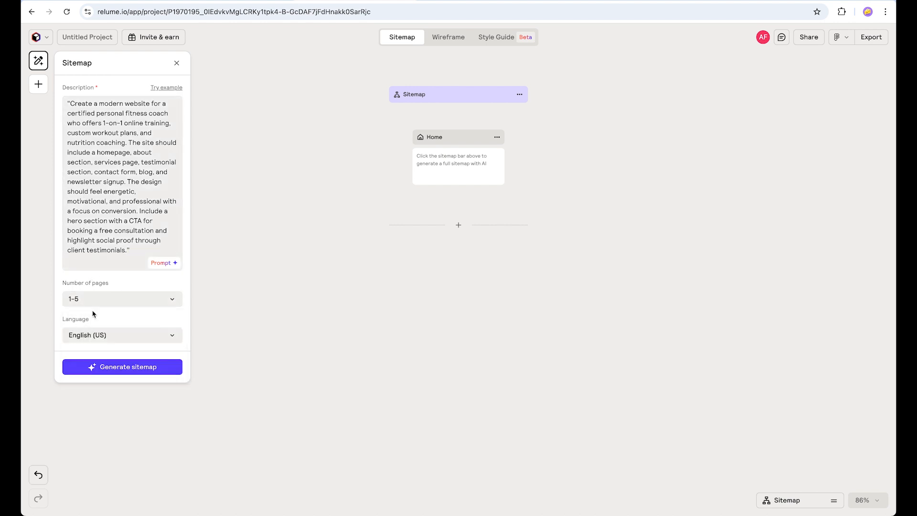
click(119, 369)
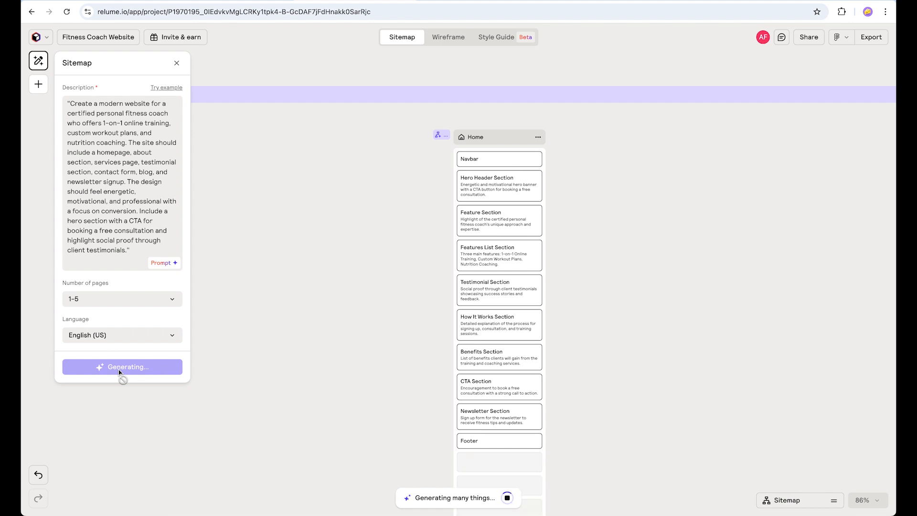
Examine the generated sitemap, including the Home, Services, Blog, Testimonials, and Contact pages and the service subpages
scroll(377, 191, down, 10)
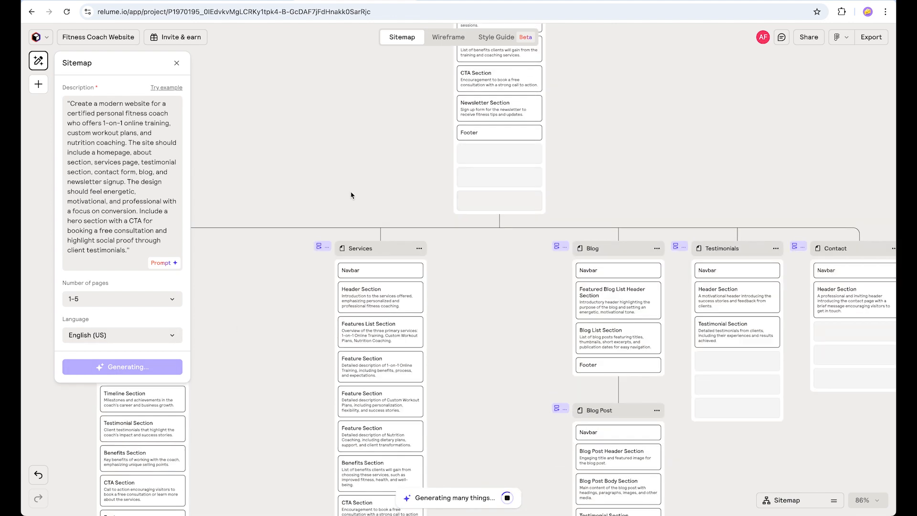
scroll(424, 209, up, 3)
scroll(424, 209, down, 3)
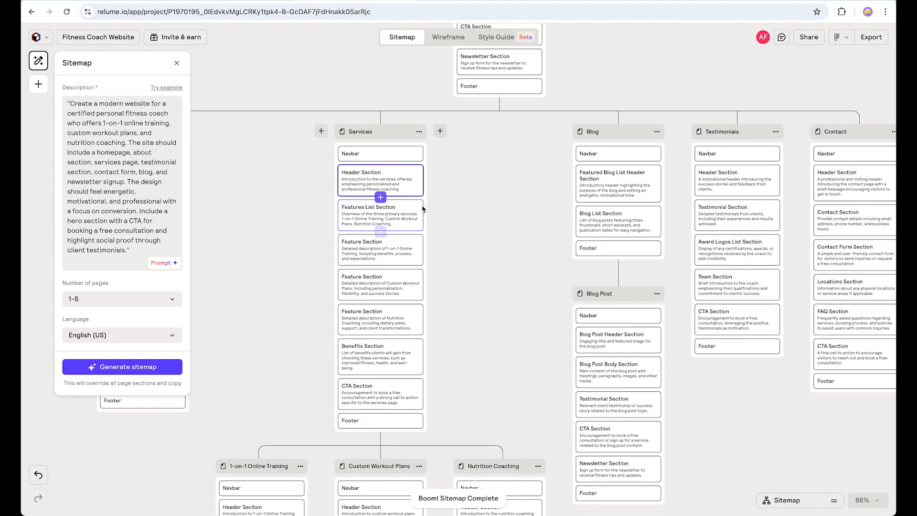
scroll(486, 217, up, 9)
scroll(473, 215, down, 10)
scroll(405, 276, up, 2)
scroll(406, 276, down, 2)
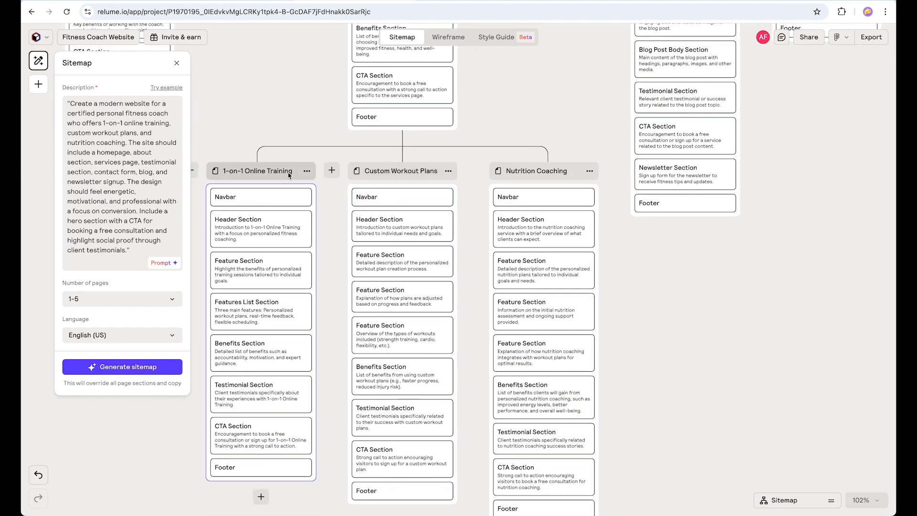
scroll(583, 224, up, 8)
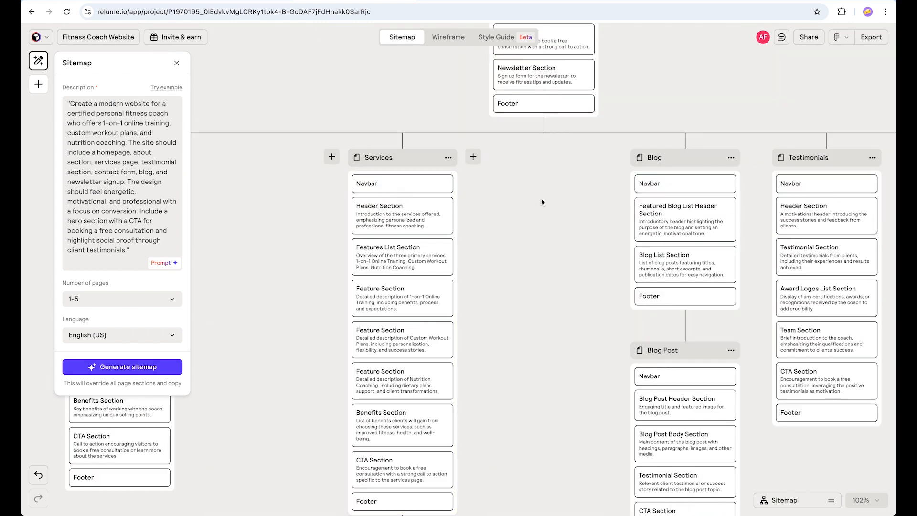
scroll(542, 199, down, 3)
drag(367, 209, 291, 270)
drag(788, 439, 657, 382)
drag(602, 198, 661, 423)
drag(581, 283, 581, 420)
Move the Home page's Testimonial Section below the How It Works Section and select the How It Works Section
scroll(382, 228, up, 4)
drag(564, 267, 638, 204)
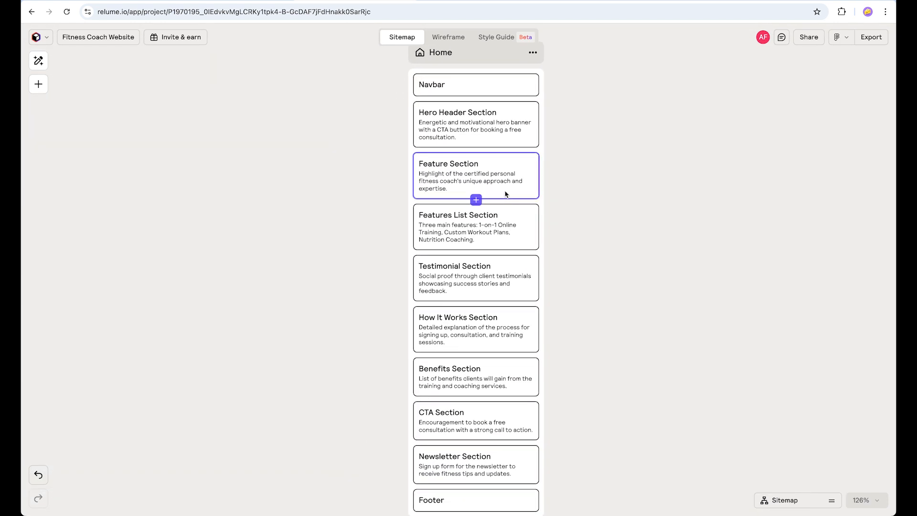
scroll(505, 193, down, 1)
scroll(492, 267, down, 2)
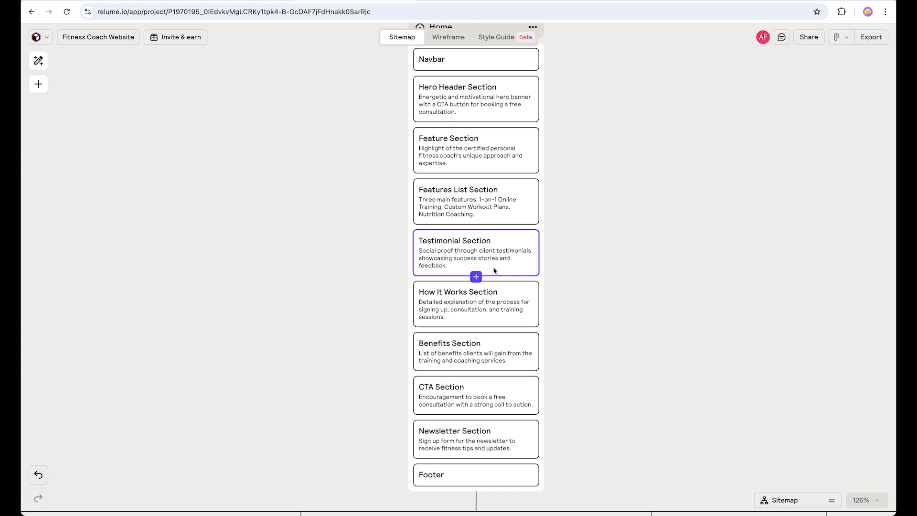
drag(507, 242, 487, 273)
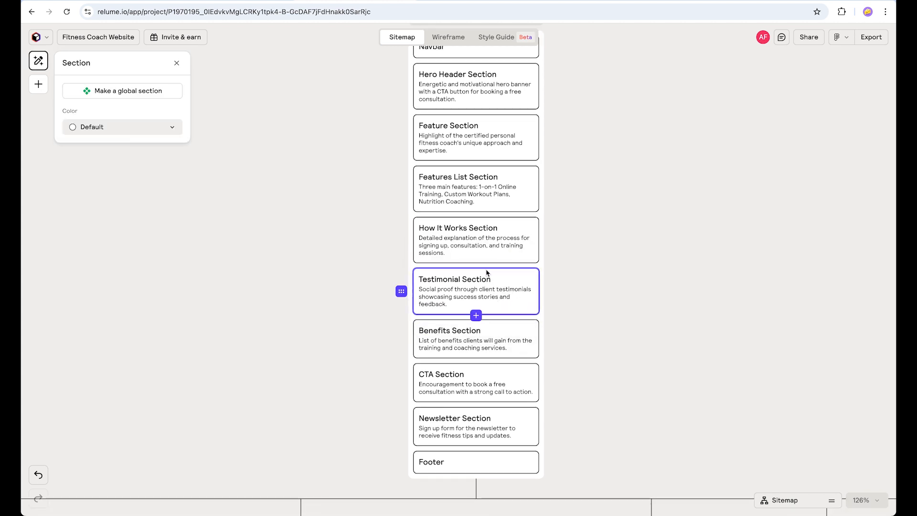
click(477, 243)
mouse_move(401, 243)
mouse_down()
mouse_move(403, 270)
mouse_move(407, 239)
mouse_up()
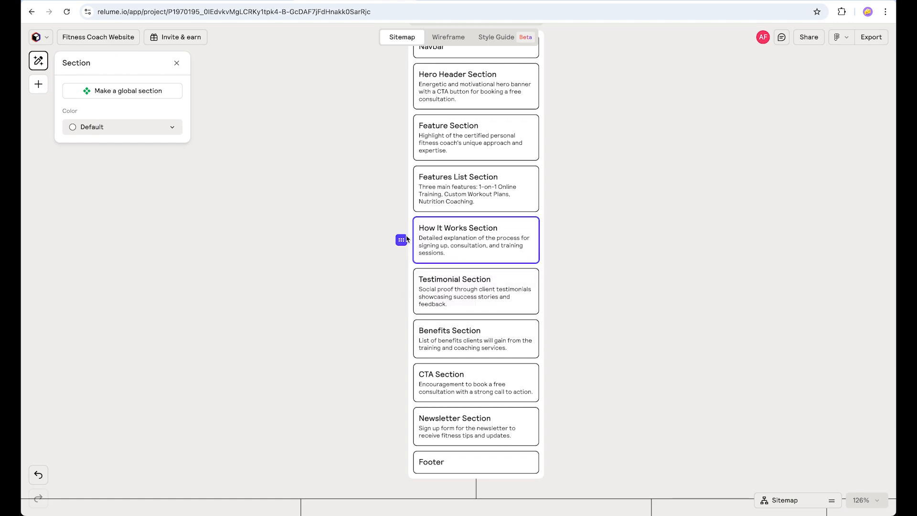
Generate wireframes for all pages of the sitemap and clear the section selection
scroll(459, 300, down, 8)
scroll(499, 289, down, 3)
scroll(520, 289, down, 2)
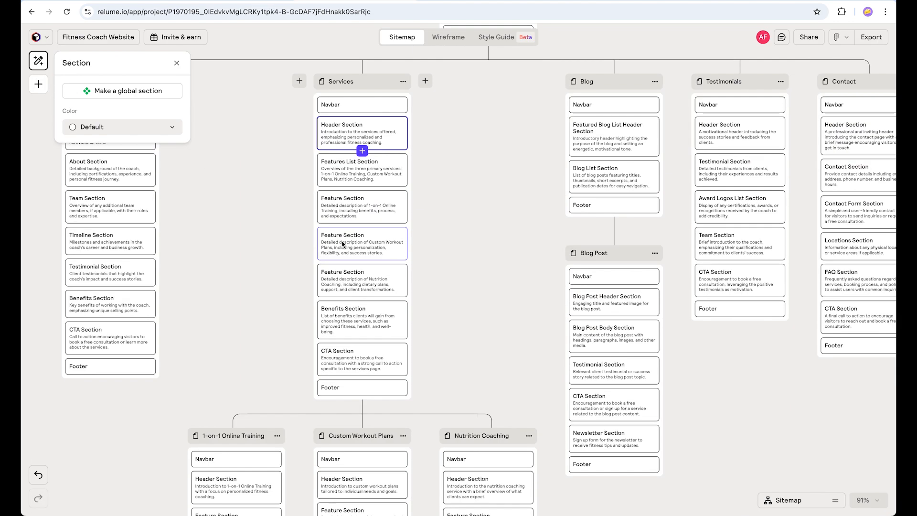
scroll(548, 233, down, 5)
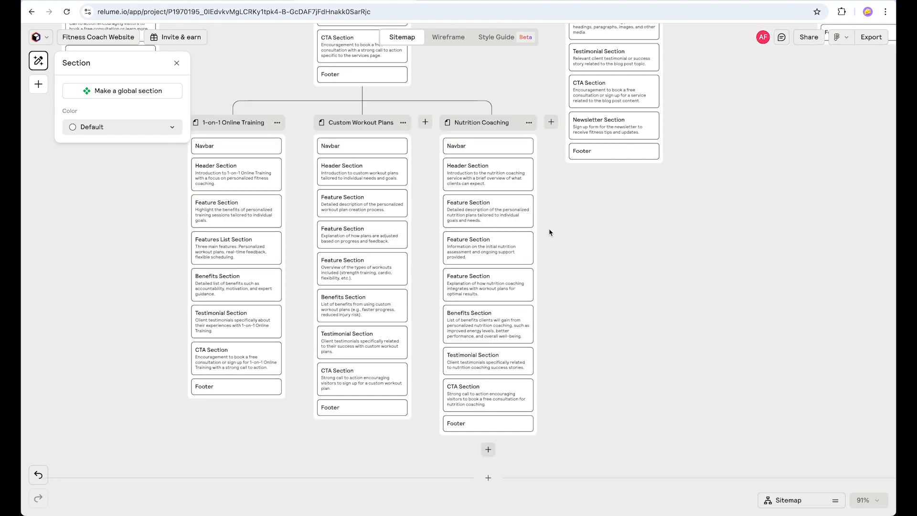
scroll(548, 228, up, 8)
scroll(550, 234, up, 3)
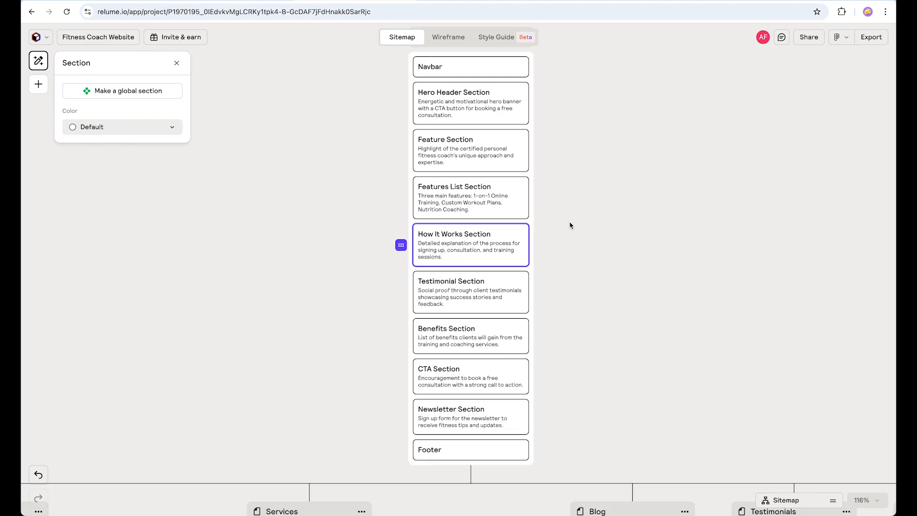
click(449, 38)
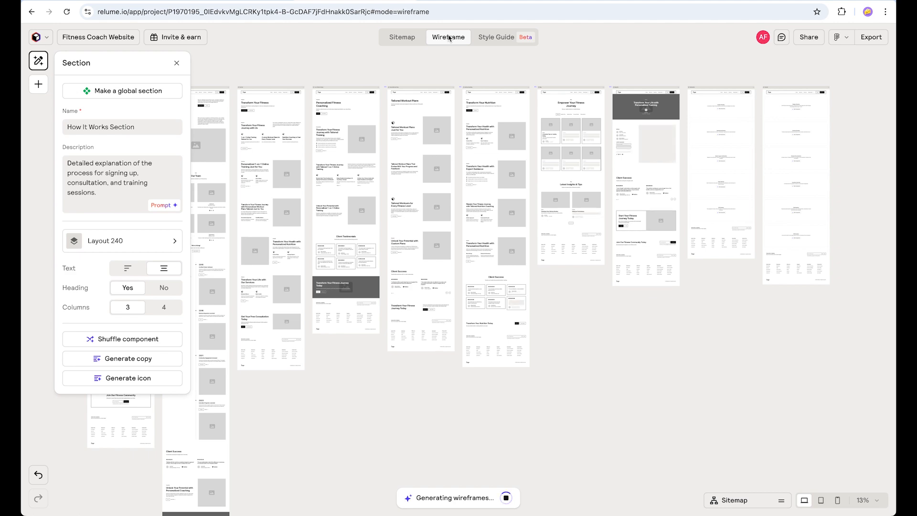
click(393, 408)
drag(267, 411, 516, 435)
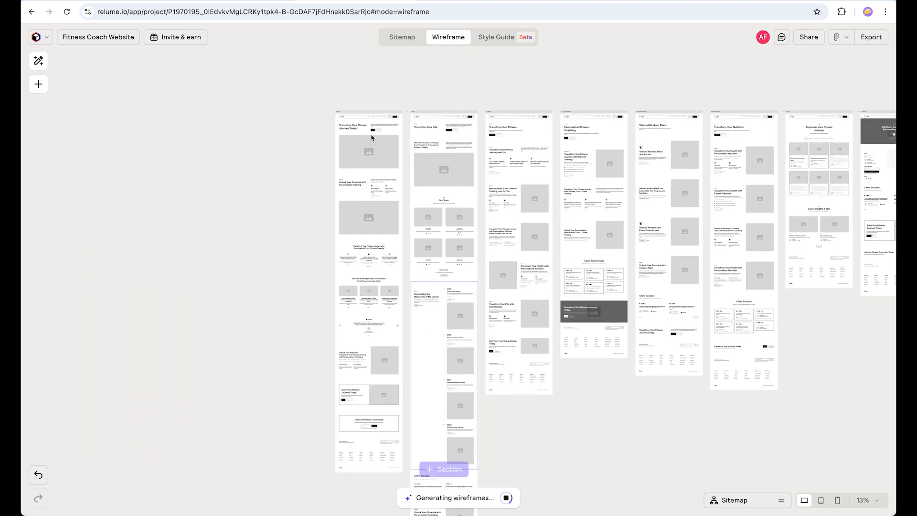
Shuffle the component of the Home page's Hero Header Section until it uses the Header 5 layout
scroll(372, 134, up, 5)
scroll(372, 134, up, 5)
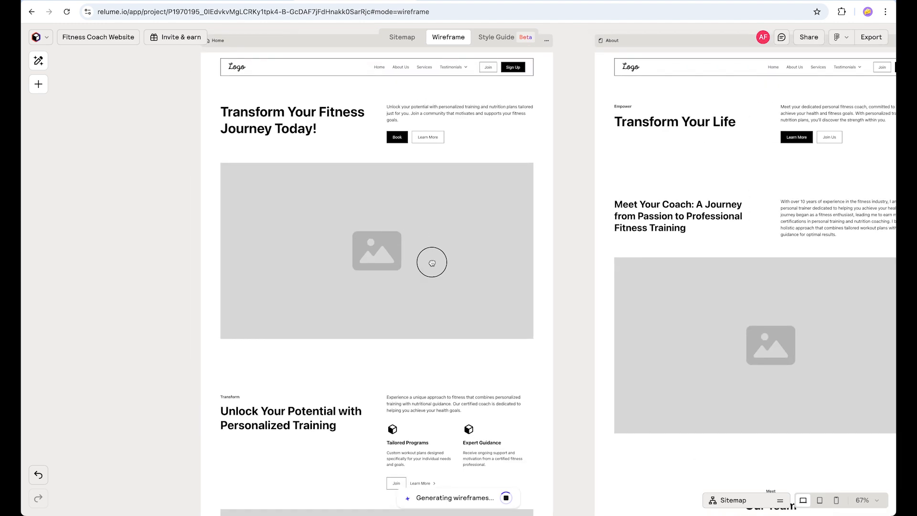
scroll(594, 248, down, 2)
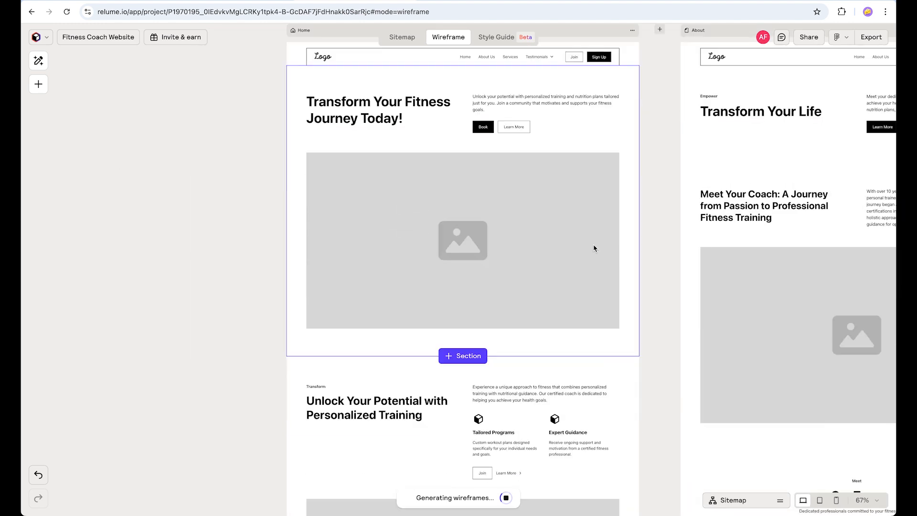
click(544, 211)
scroll(537, 239, down, 3)
scroll(399, 273, up, 4)
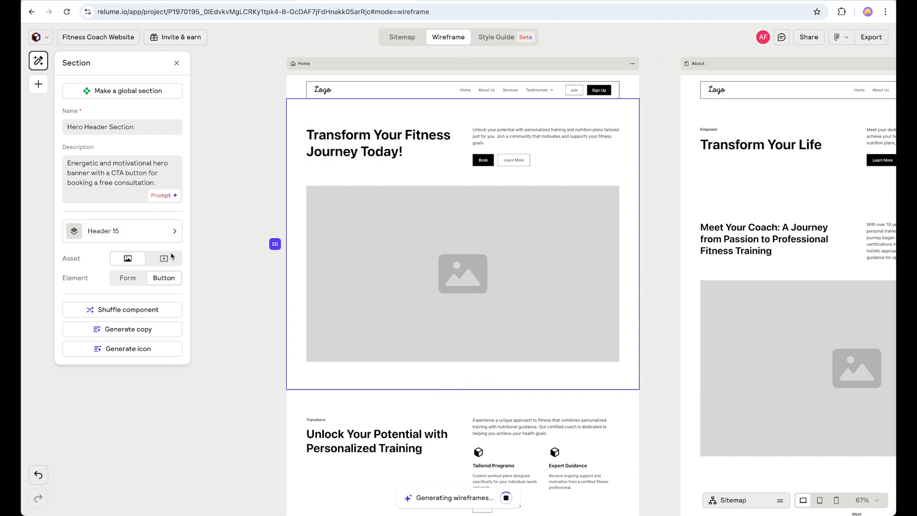
click(134, 311)
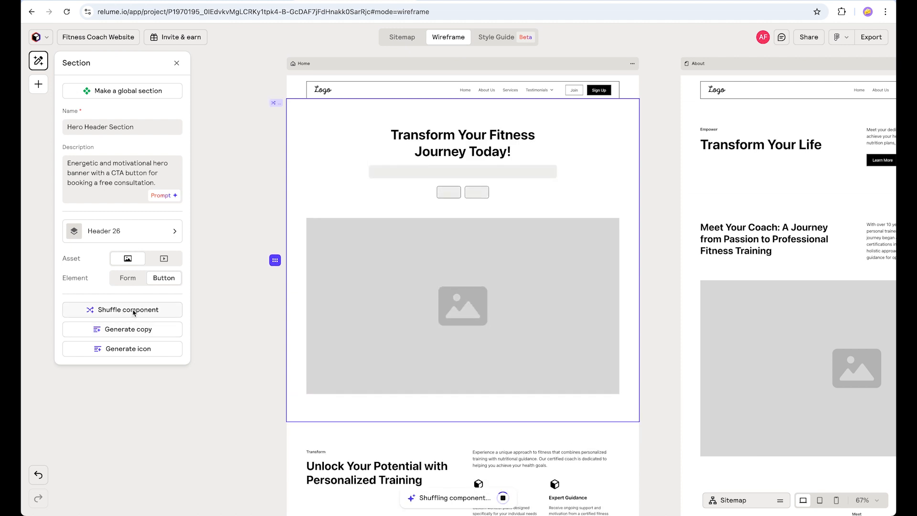
click(133, 311)
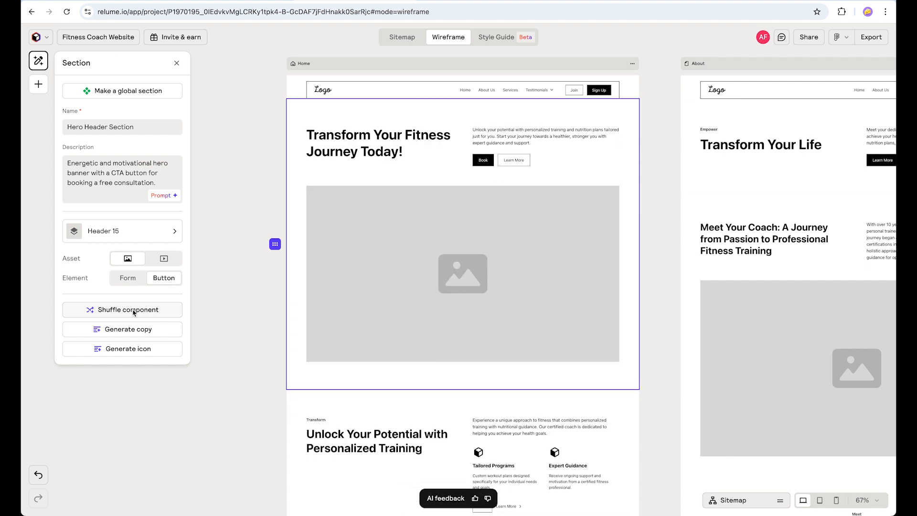
click(134, 312)
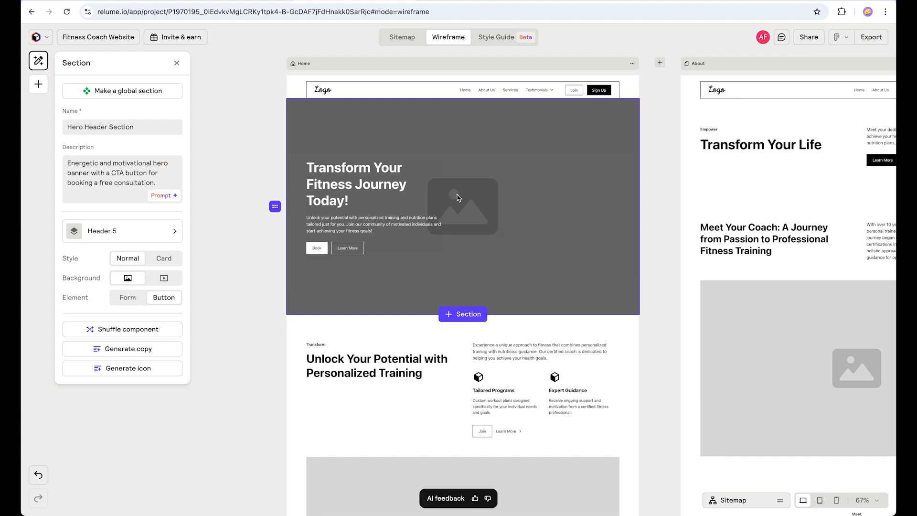
Shuffle the Home page's Feature Section component to the Layout 4 layout and generate new copy for it
scroll(508, 224, down, 5)
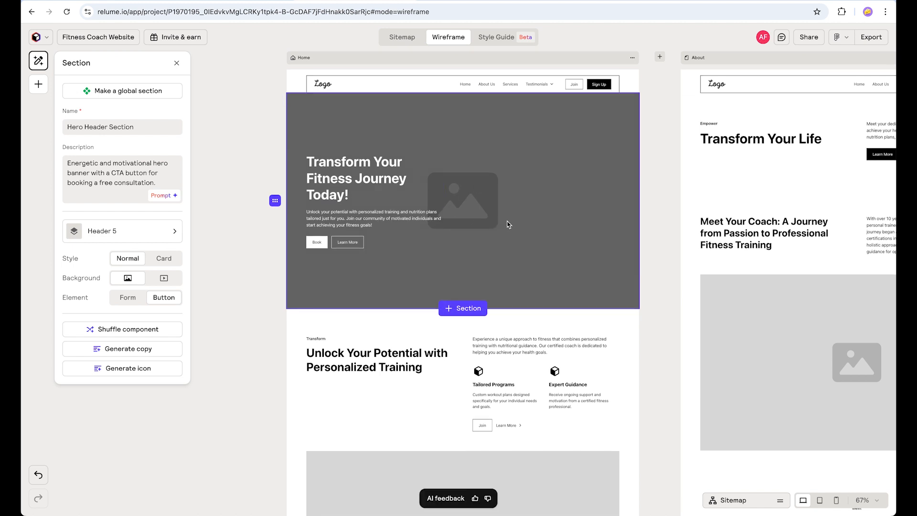
scroll(386, 227, down, 2)
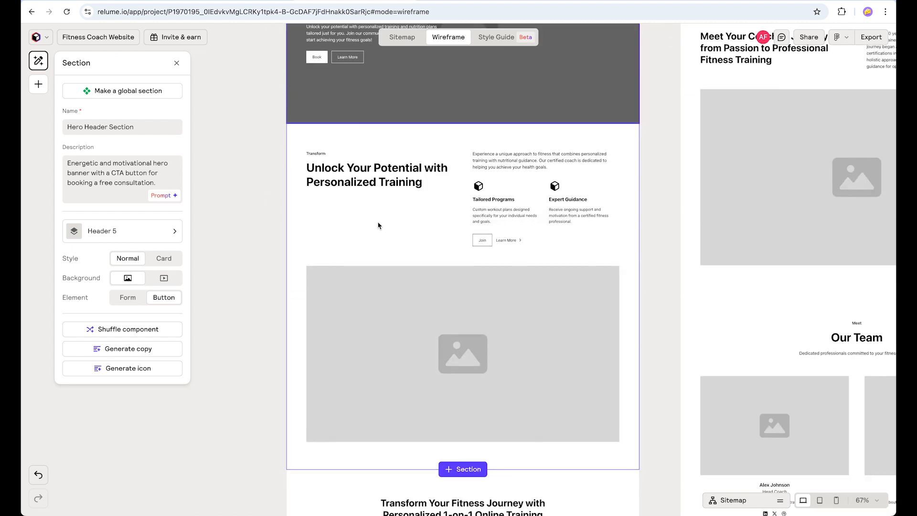
click(385, 207)
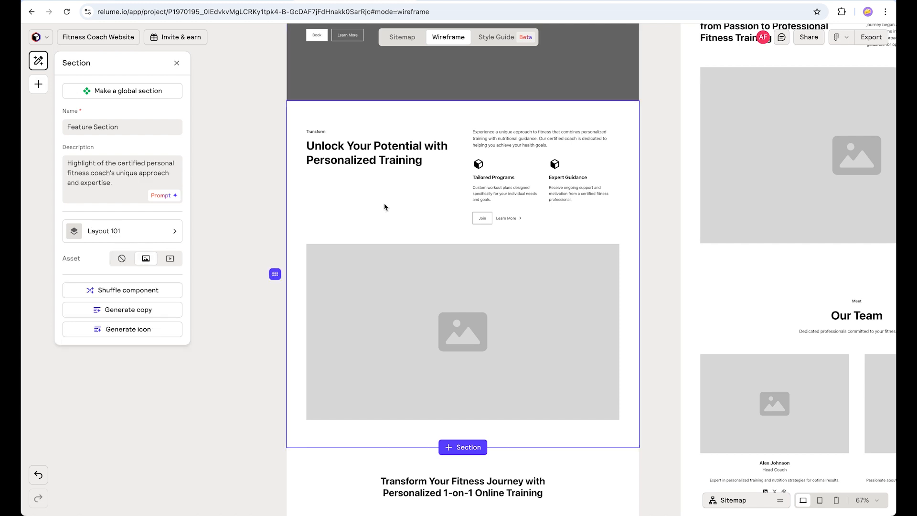
click(125, 291)
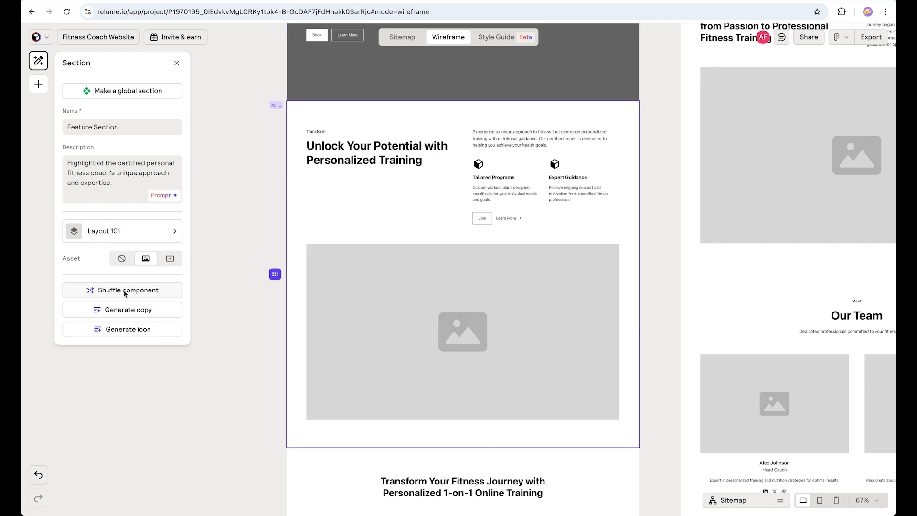
click(125, 291)
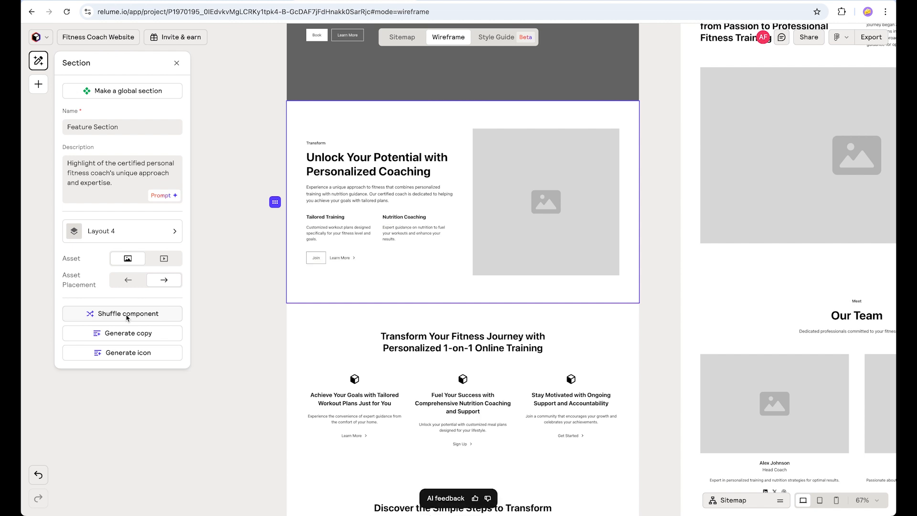
click(124, 334)
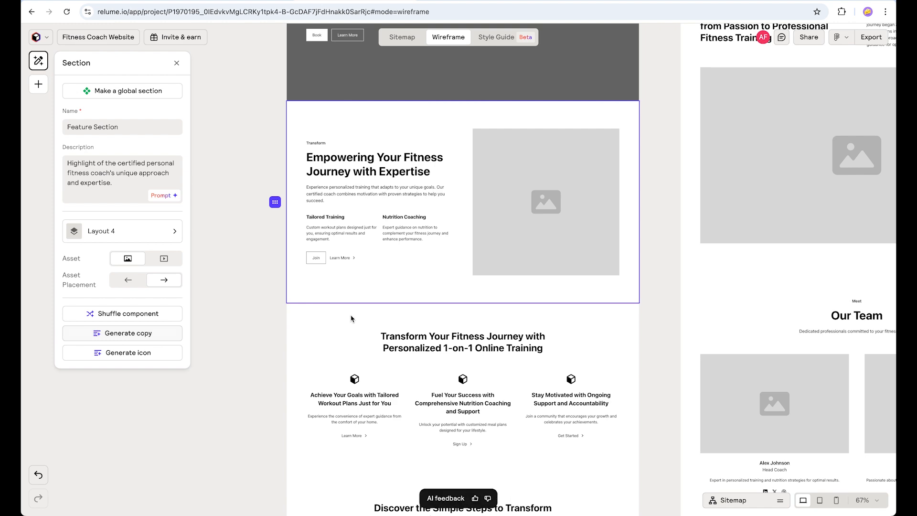
Try left-aligned text, four columns and image assets in the Home page's Features List Section
scroll(477, 195, up, 3)
scroll(477, 194, down, 5)
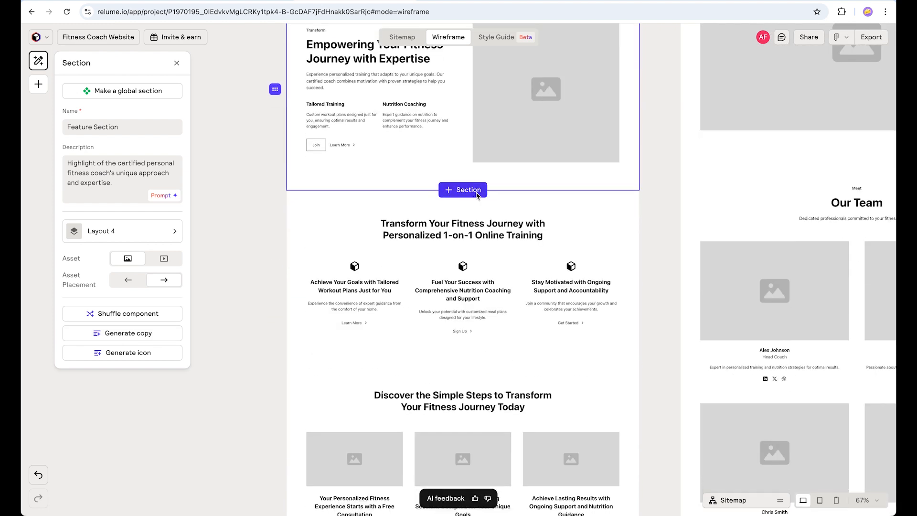
scroll(477, 194, down, 2)
click(337, 191)
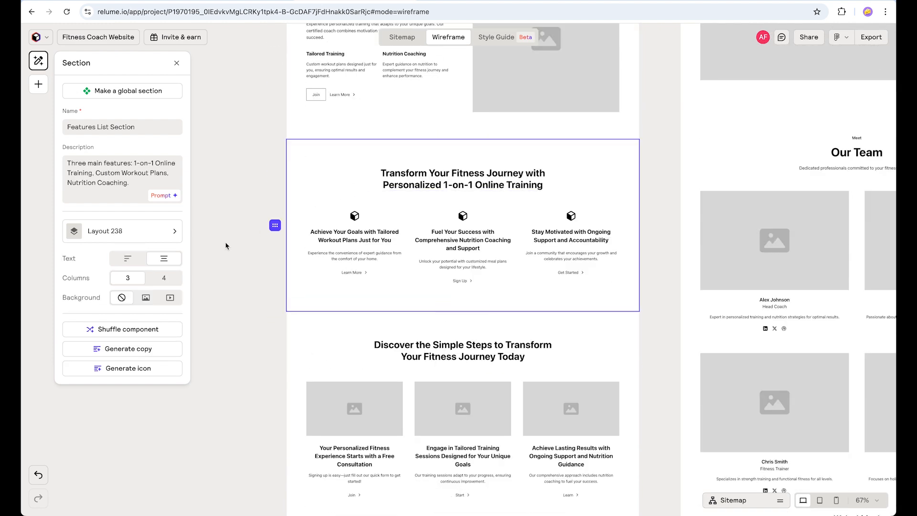
click(177, 284)
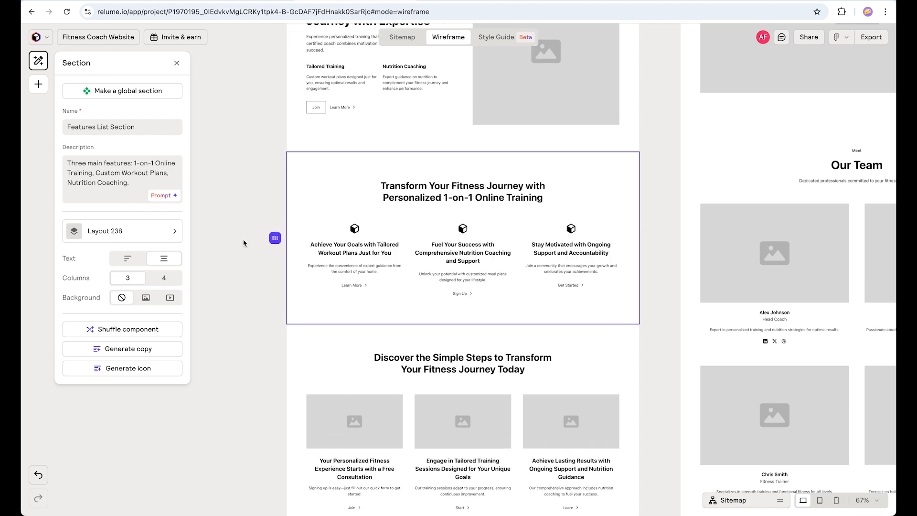
click(130, 260)
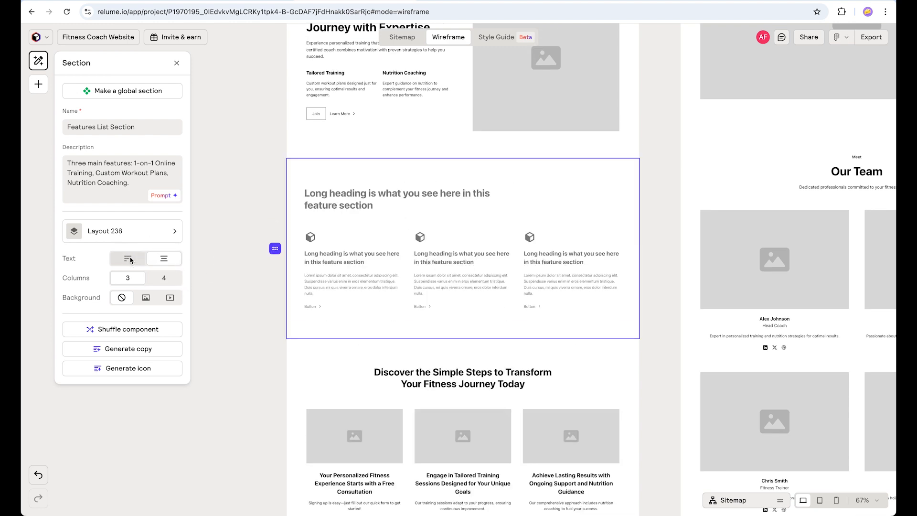
click(162, 260)
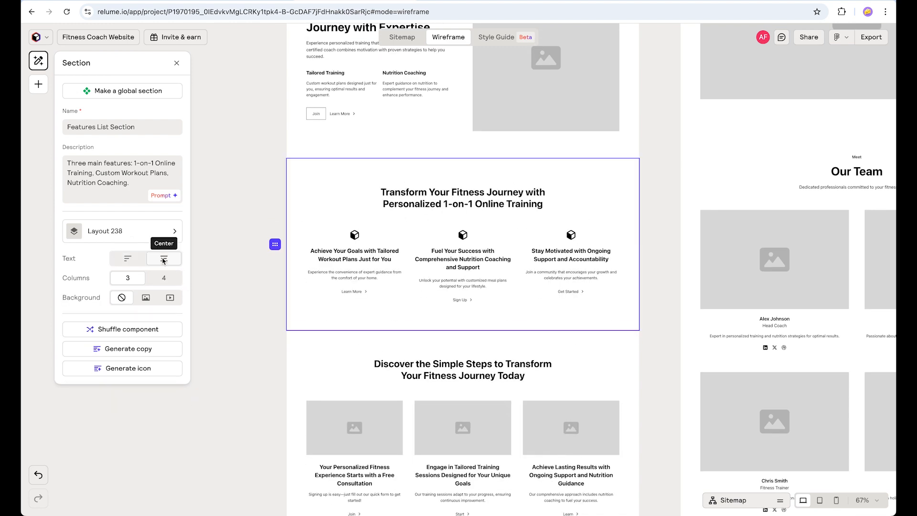
click(163, 278)
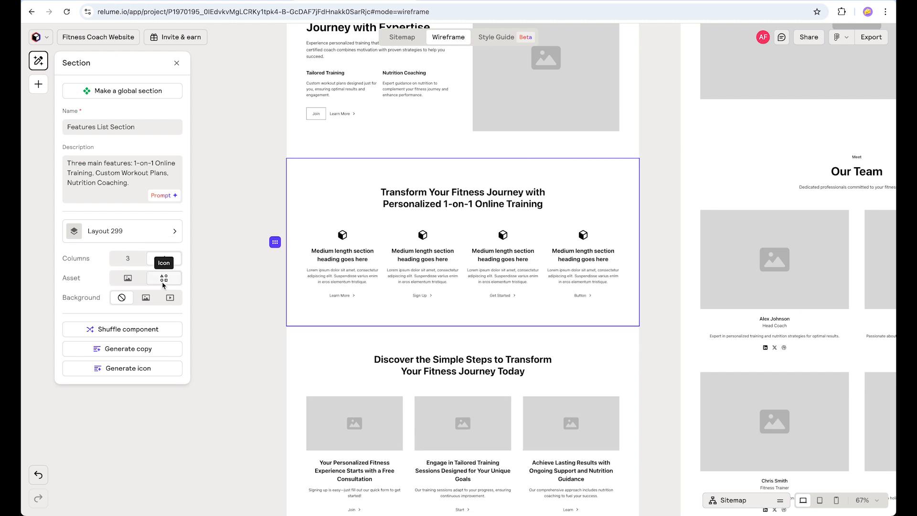
click(129, 279)
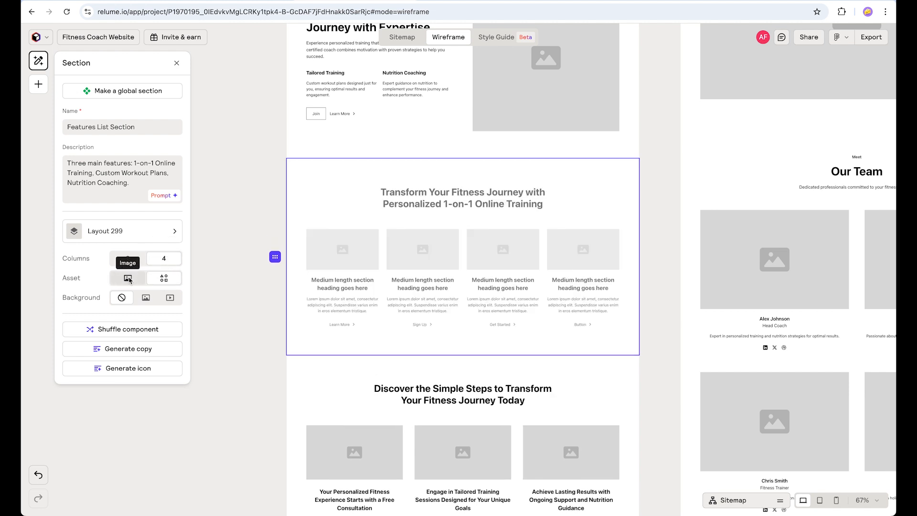
click(128, 279)
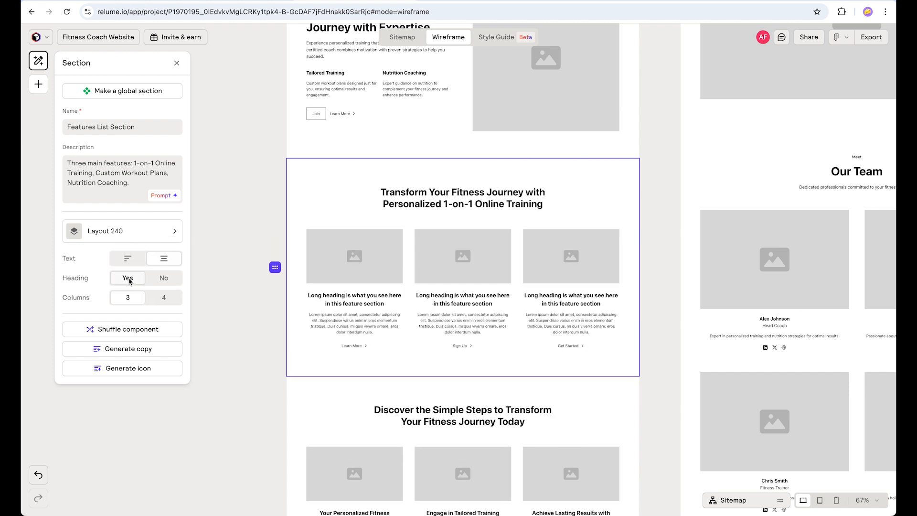
Shuffle the Features List Section component to the Layout 241 layout and regenerate the icons of its three features
click(137, 330)
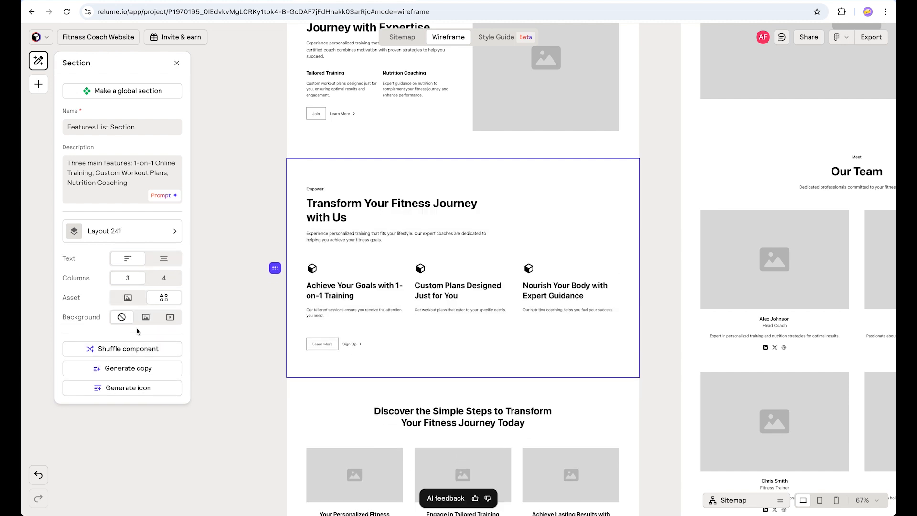
scroll(504, 281, up, 2)
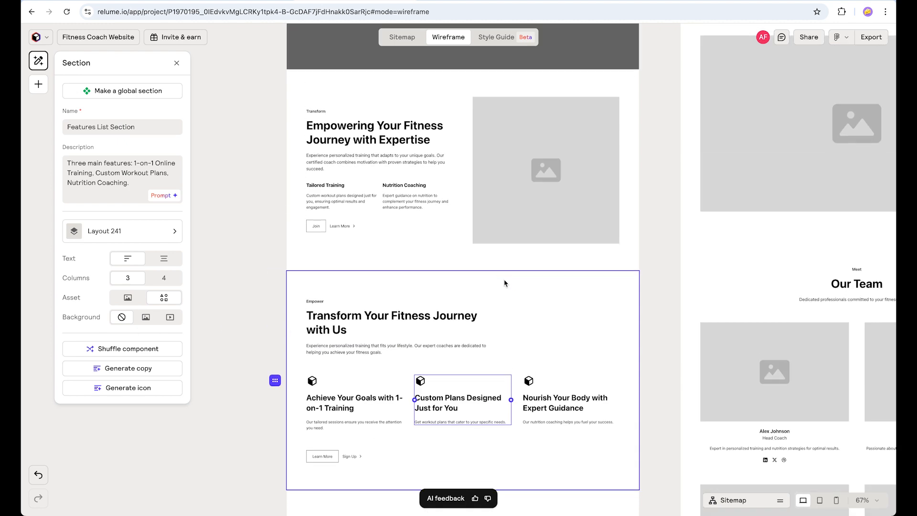
scroll(504, 282, down, 2)
scroll(422, 307, down, 1)
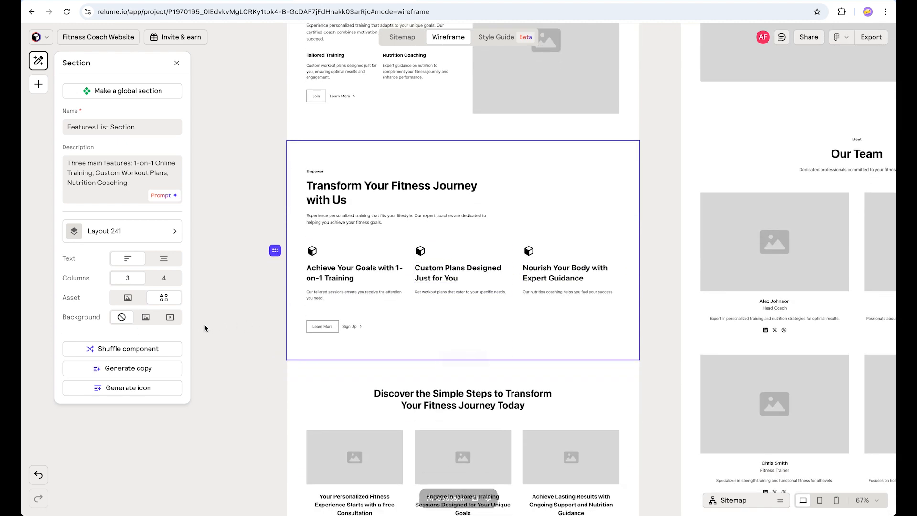
click(149, 390)
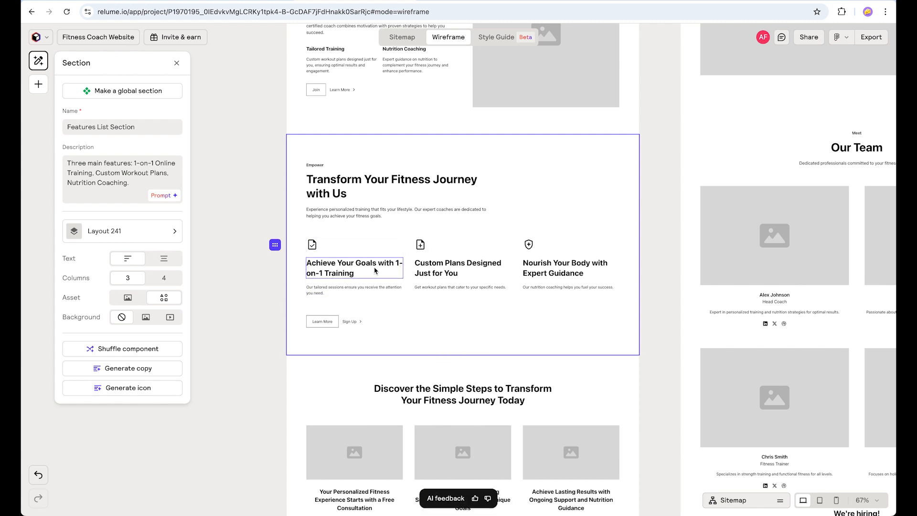
click(120, 390)
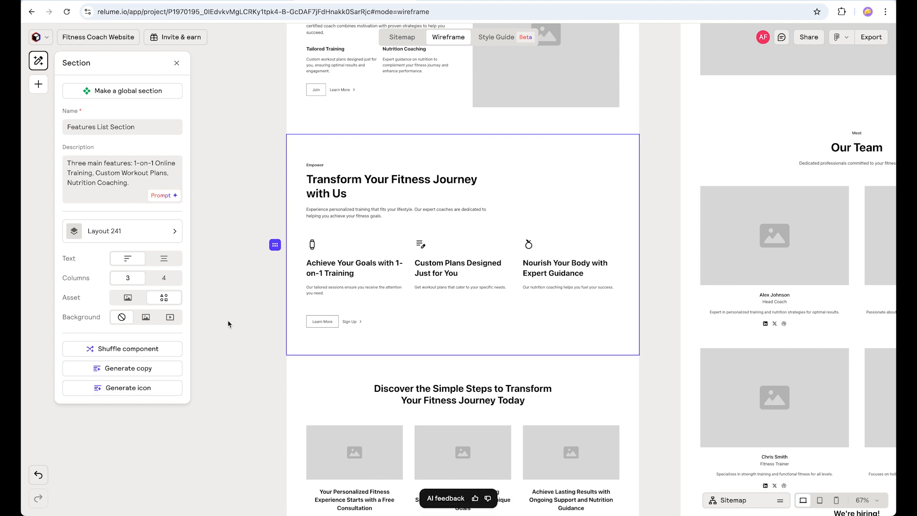
Shuffle the Home page's Testimonial Section component to the Testimonial 4 layout
scroll(226, 328, down, 5)
click(333, 205)
scroll(266, 219, up, 3)
scroll(384, 309, up, 3)
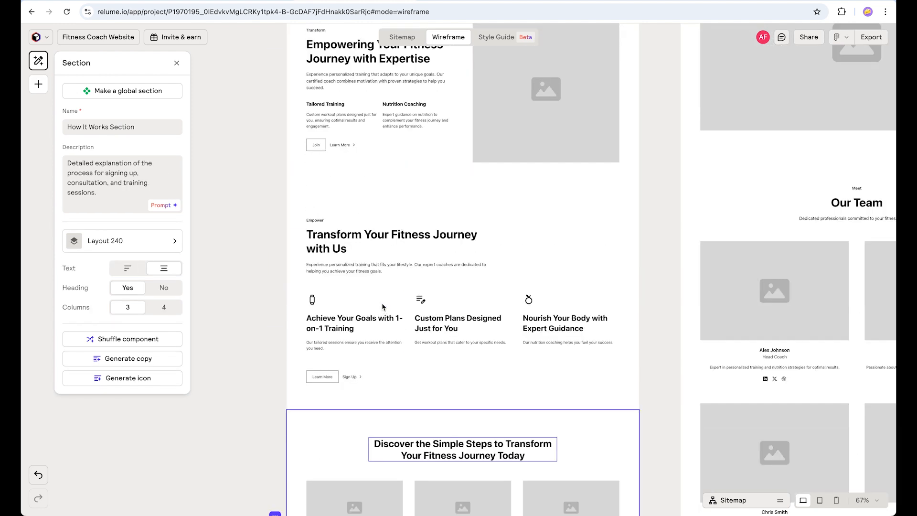
scroll(385, 309, down, 10)
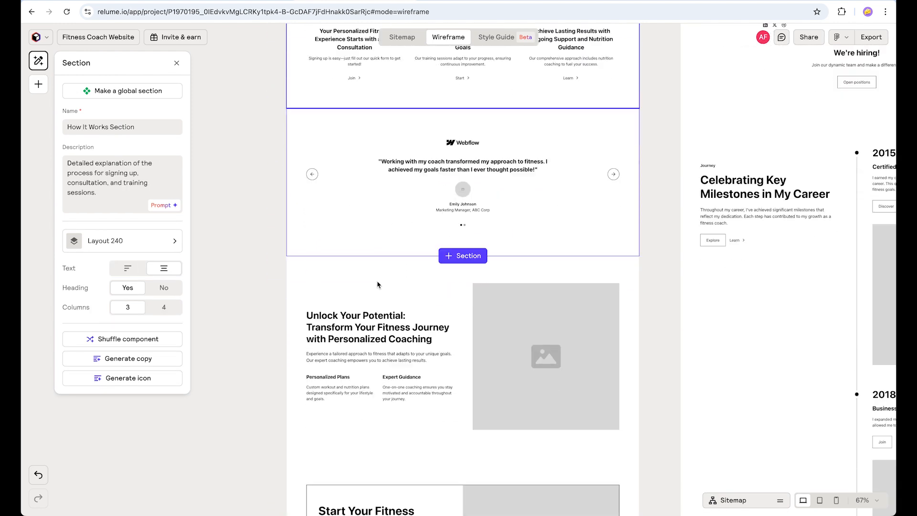
click(378, 191)
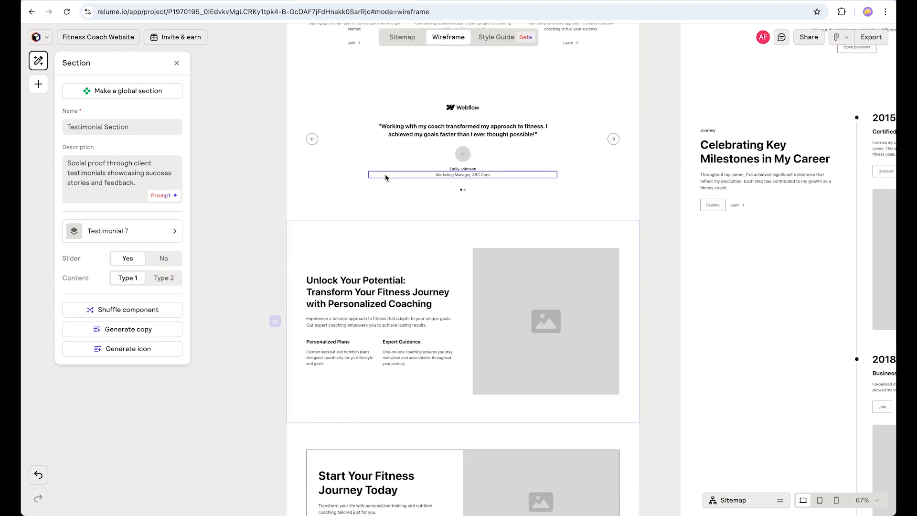
click(136, 311)
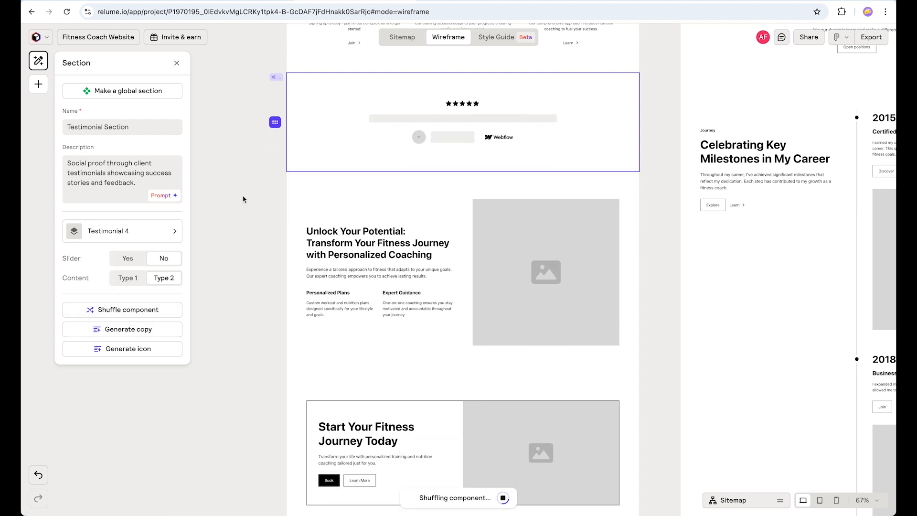
scroll(243, 199, up, 5)
scroll(459, 205, down, 6)
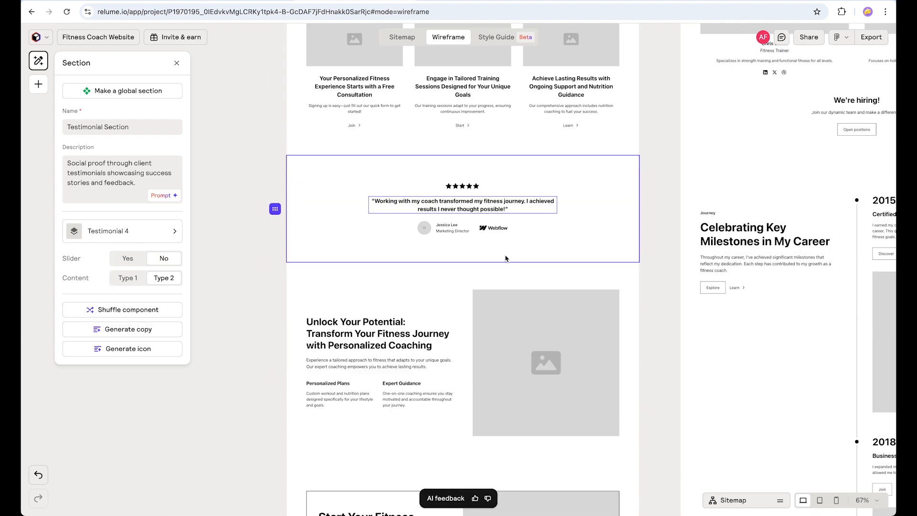
Set the asset placement of the Home page's Benefits Section so the image sits left of the text
scroll(438, 213, down, 2)
click(430, 106)
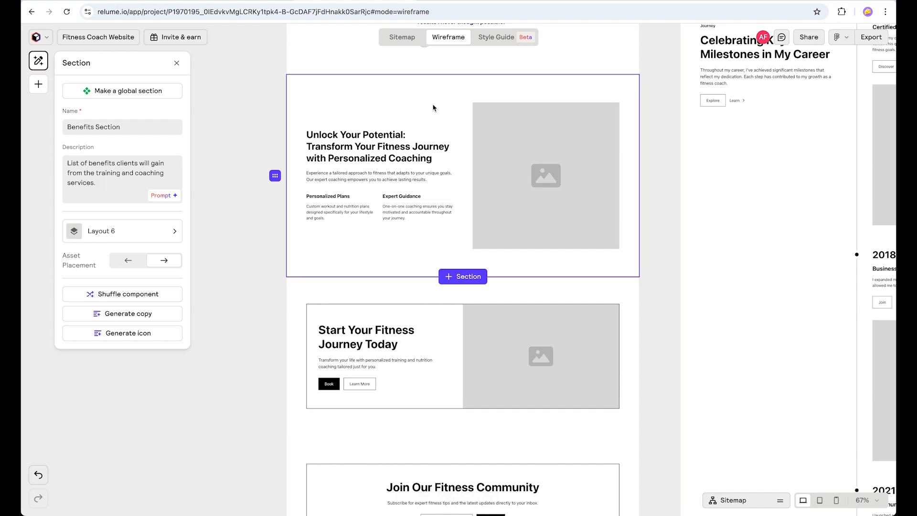
click(127, 260)
Shuffle the Home page's CTA Section component to the CTA 25 layout
scroll(238, 287, down, 2)
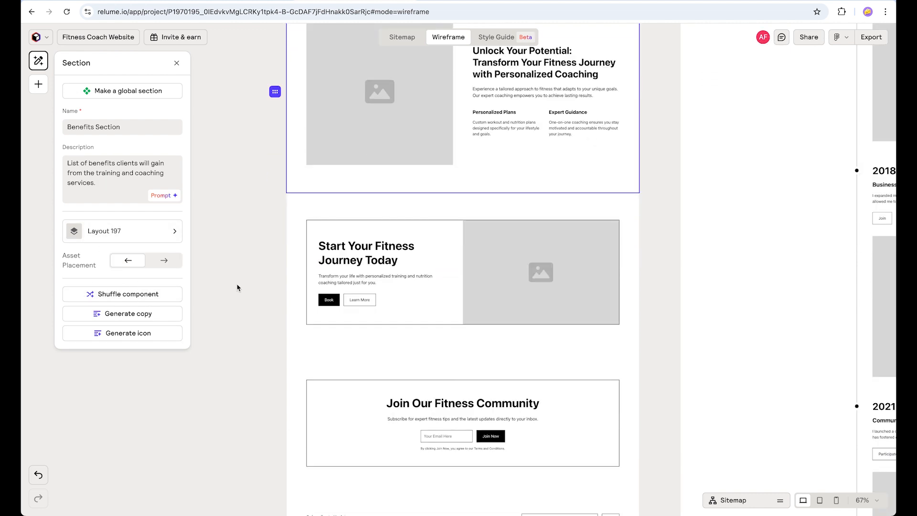
click(321, 253)
scroll(214, 270, down, 1)
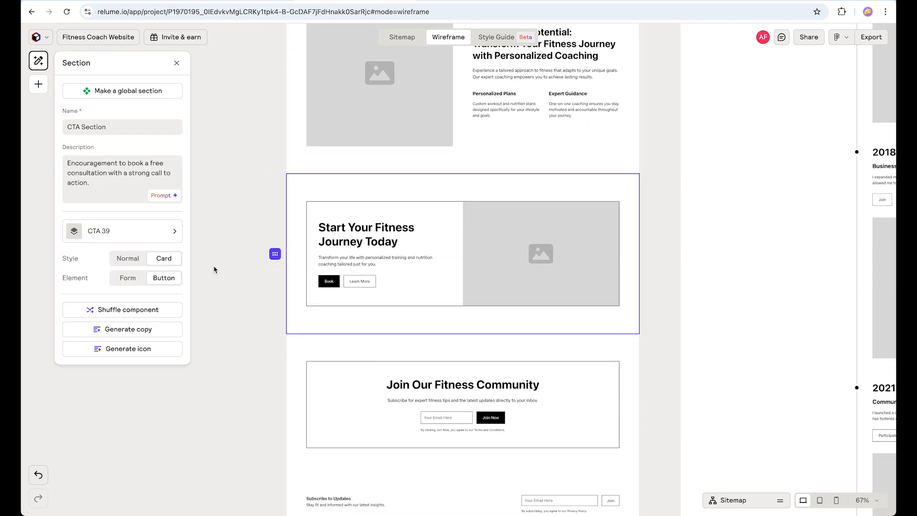
click(132, 313)
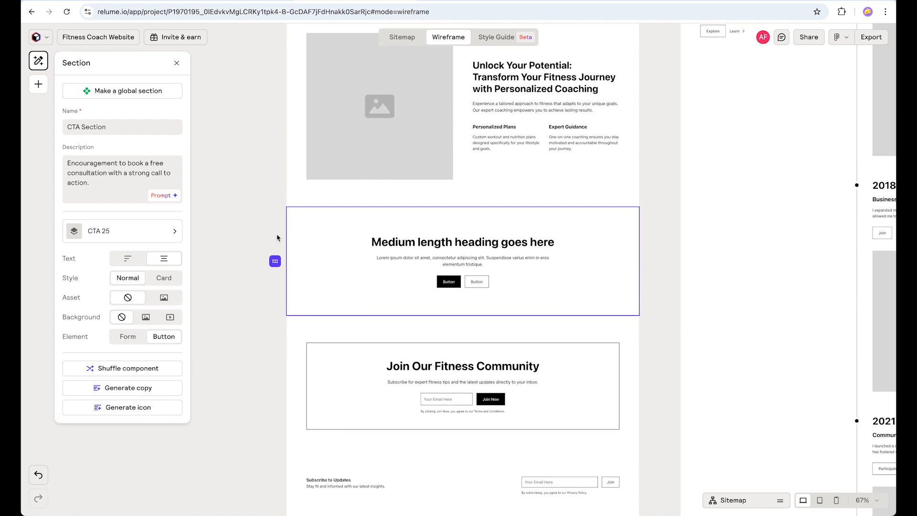
click(222, 218)
Shuffle the Home page's Newsletter Section component to the CTA 2 layout
scroll(287, 281, down, 1)
click(354, 342)
click(141, 319)
click(139, 319)
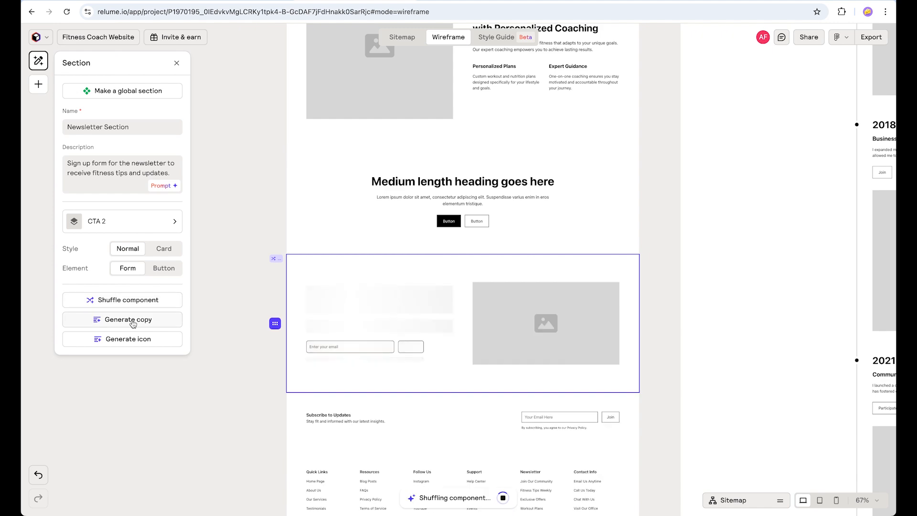
scroll(522, 219, down, 3)
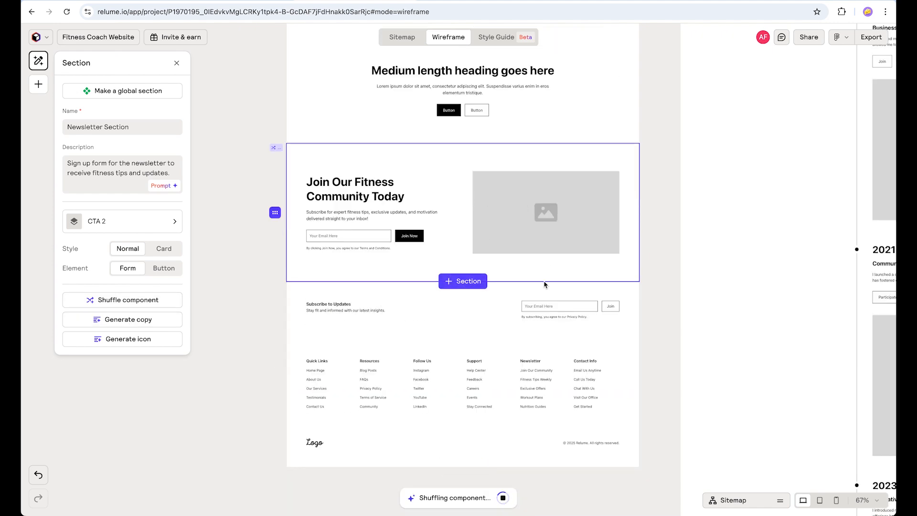
Clear the section selection and examine the Home page wireframe alongside the About and Services page wireframes
scroll(484, 330, up, 5)
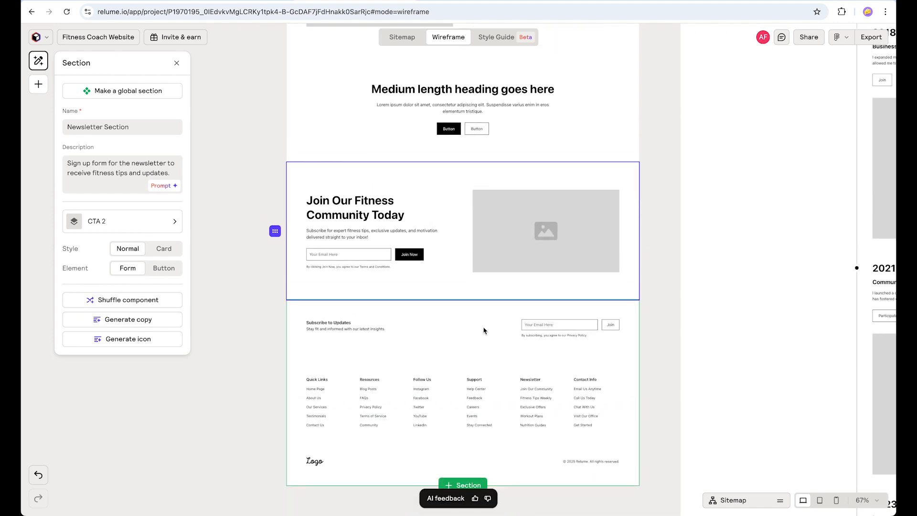
scroll(484, 330, up, 10)
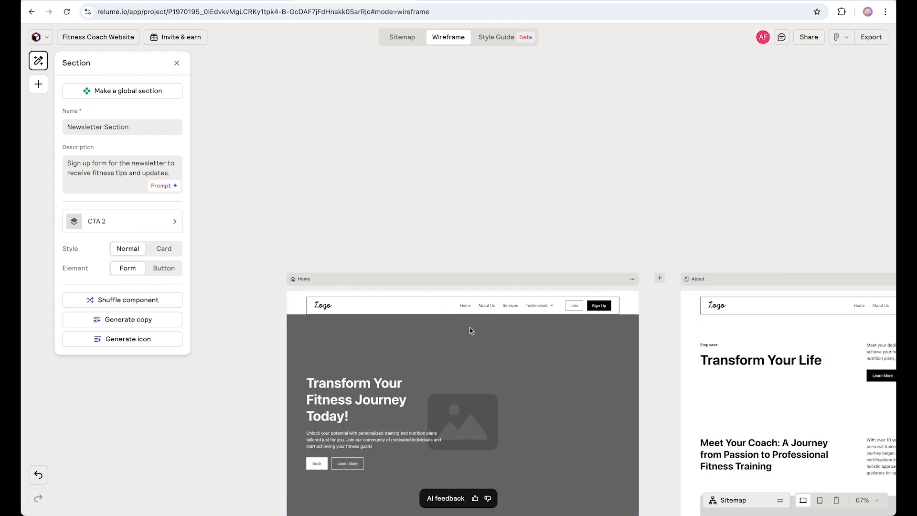
click(478, 212)
ctrl+scroll(477, 212, down, 3)
scroll(537, 297, down, 5)
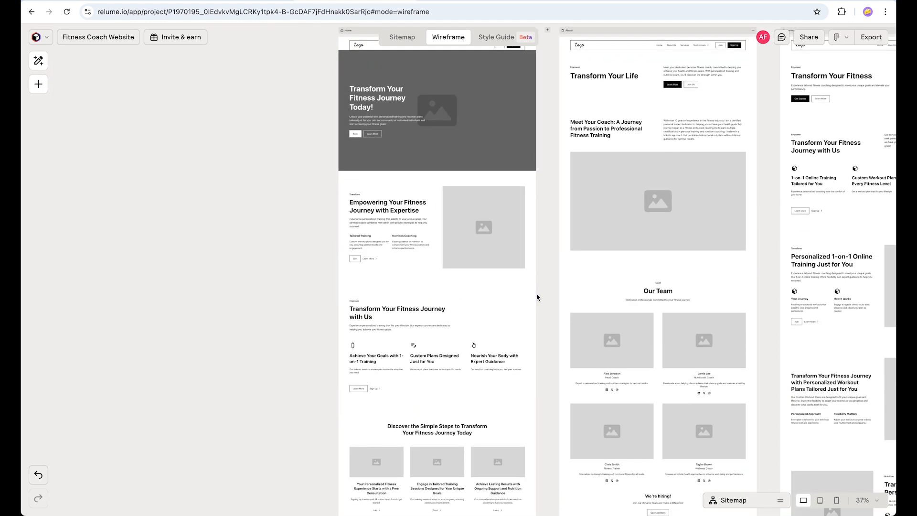
scroll(553, 221, up, 2)
ctrl+scroll(552, 222, up, 2)
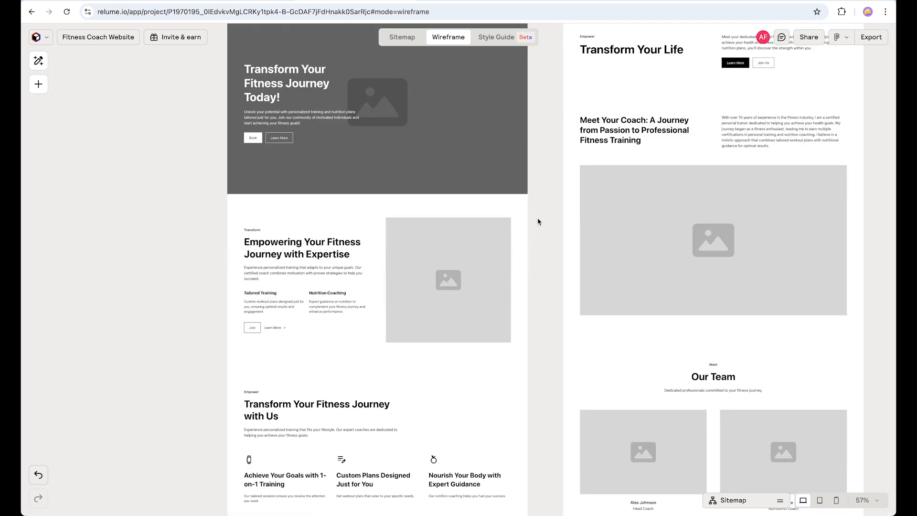
ctrl+scroll(542, 219, down, 2)
drag(690, 117, 482, 228)
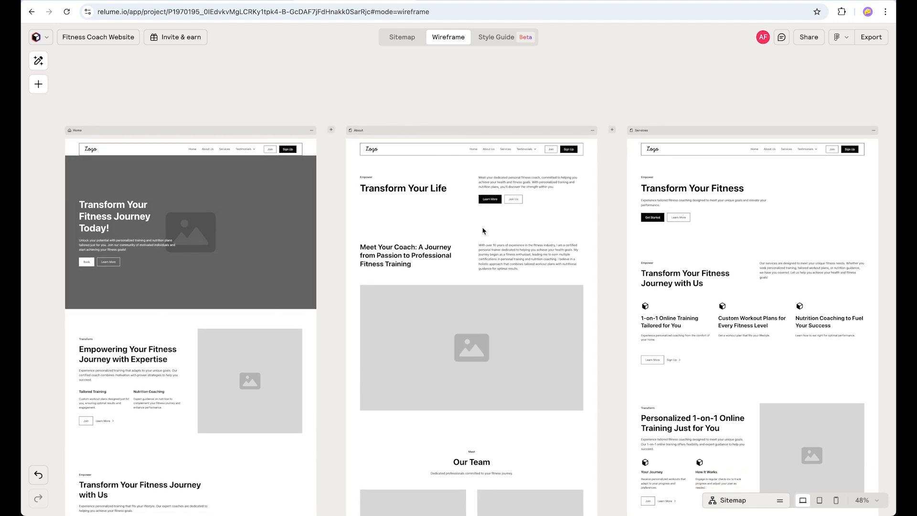
Examine the Home, About and Services page wireframes from their headers down through the lower sections
ctrl+scroll(483, 232, up, 3)
scroll(481, 232, down, 1)
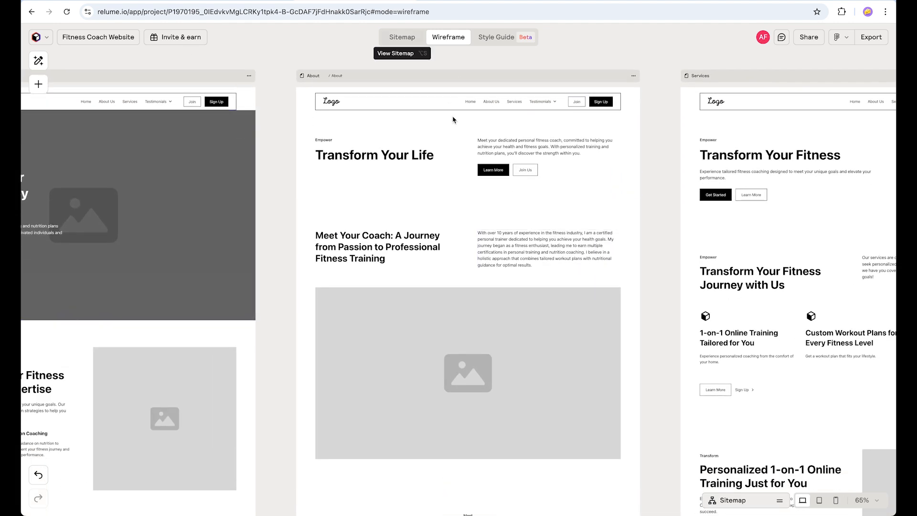
scroll(587, 167, down, 2)
ctrl+scroll(589, 166, down, 5)
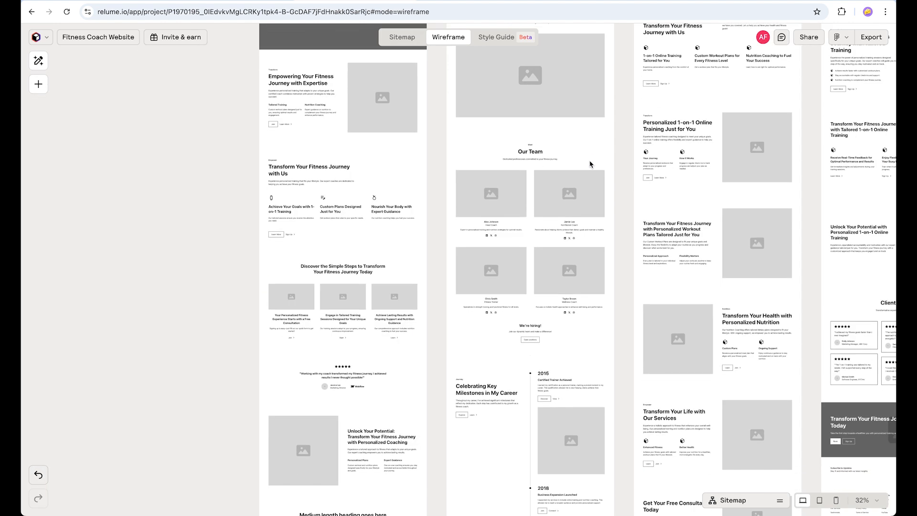
scroll(591, 164, down, 7)
scroll(568, 276, up, 9)
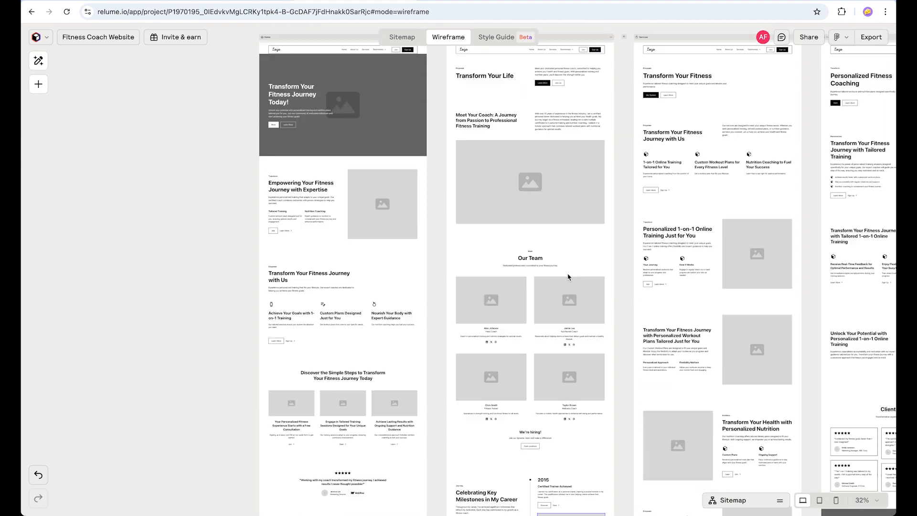
ctrl+scroll(446, 67, up, 3)
scroll(447, 67, up, 2)
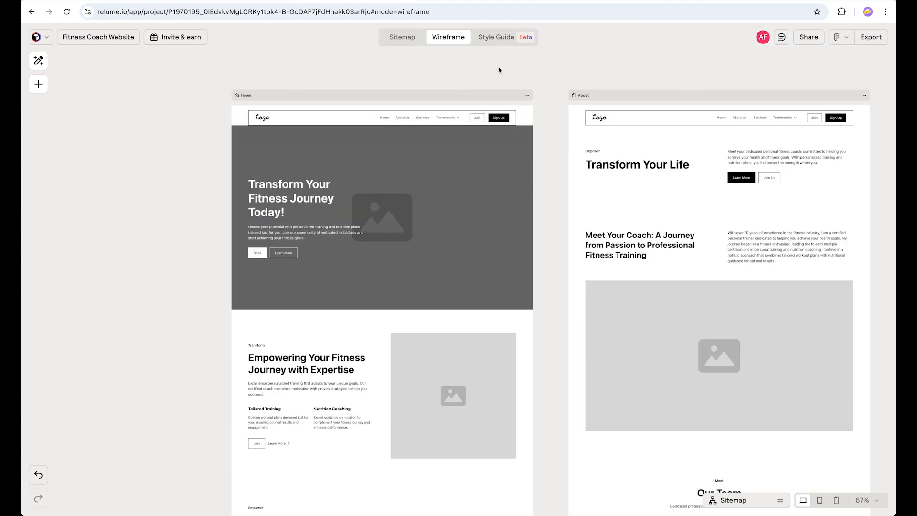
Open the style guide and examine Concept 1's colors, typography, UI styling and page preview
click(499, 39)
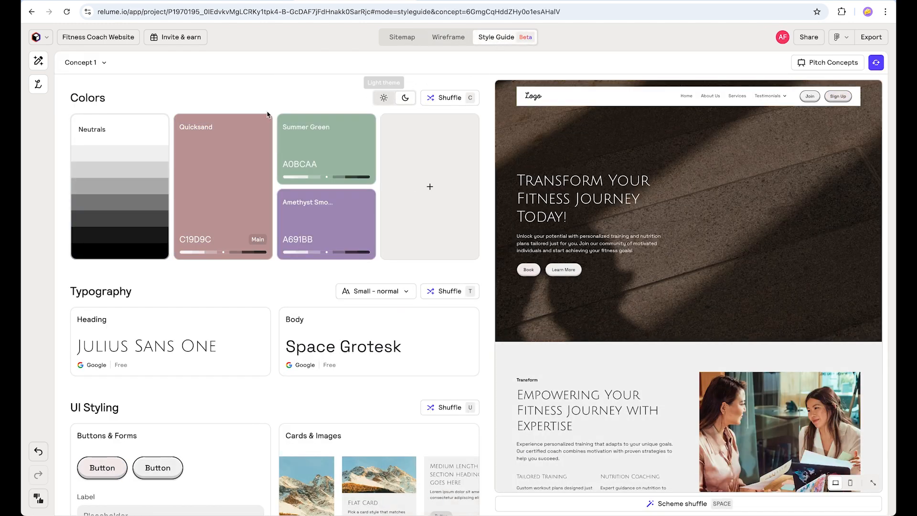
scroll(715, 377, down, 15)
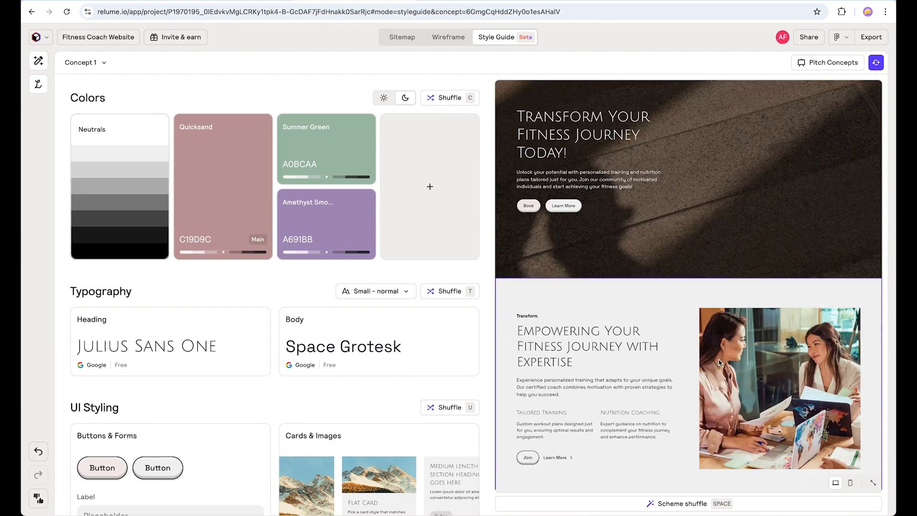
scroll(720, 363, up, 15)
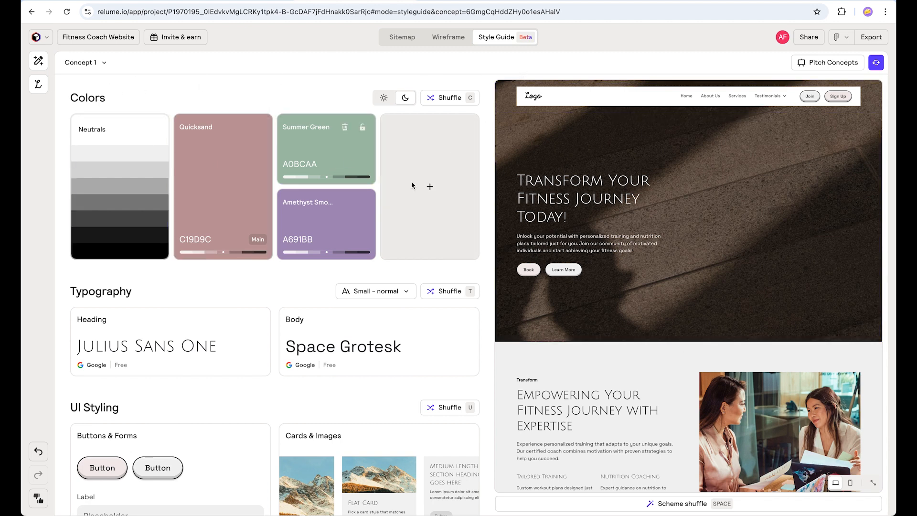
scroll(358, 324, down, 2)
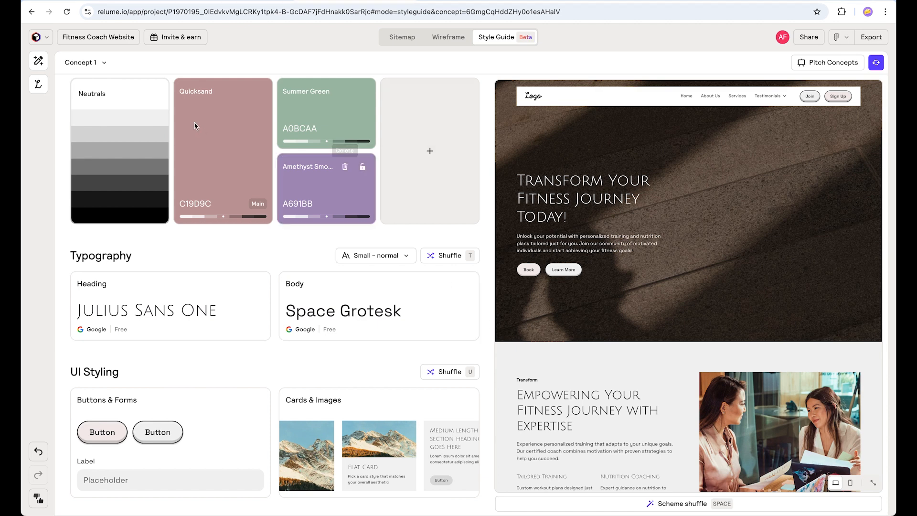
Upload the black FitFlow logo for the light theme and the white FitFlow logo for the dark theme
click(38, 85)
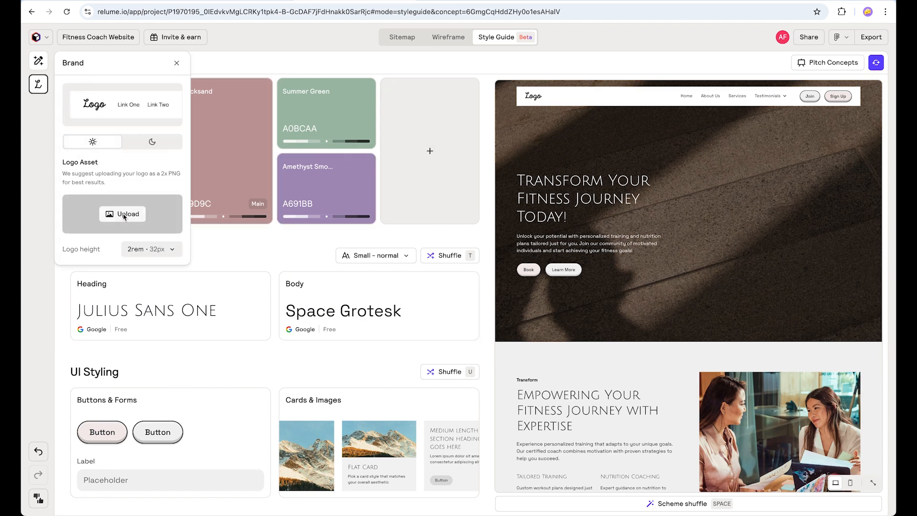
click(124, 215)
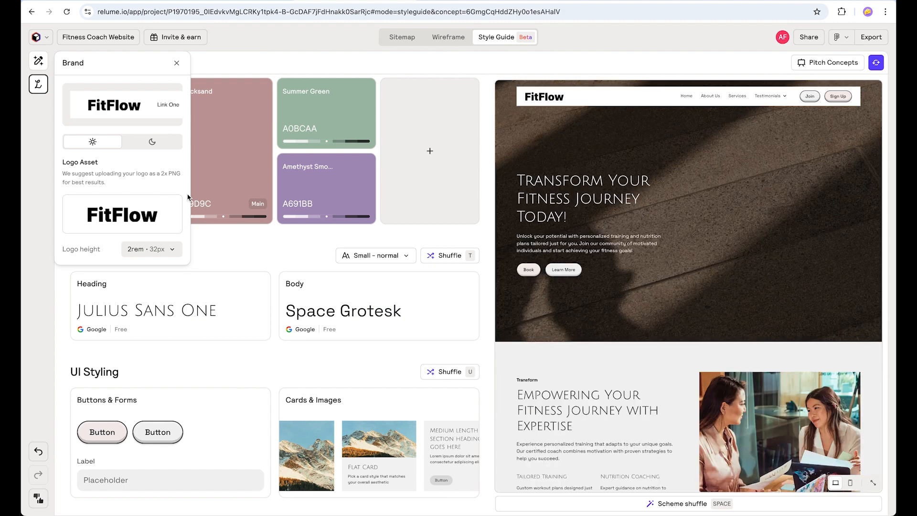
click(152, 141)
click(122, 214)
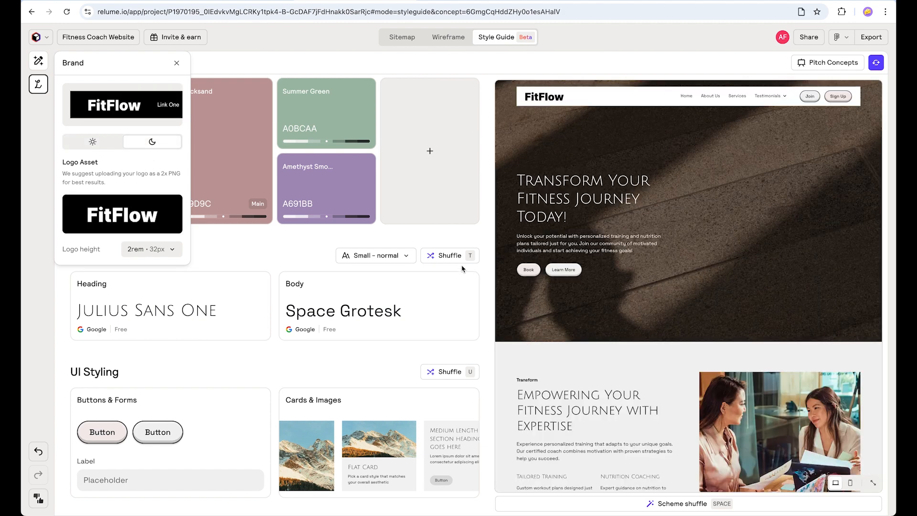
click(176, 63)
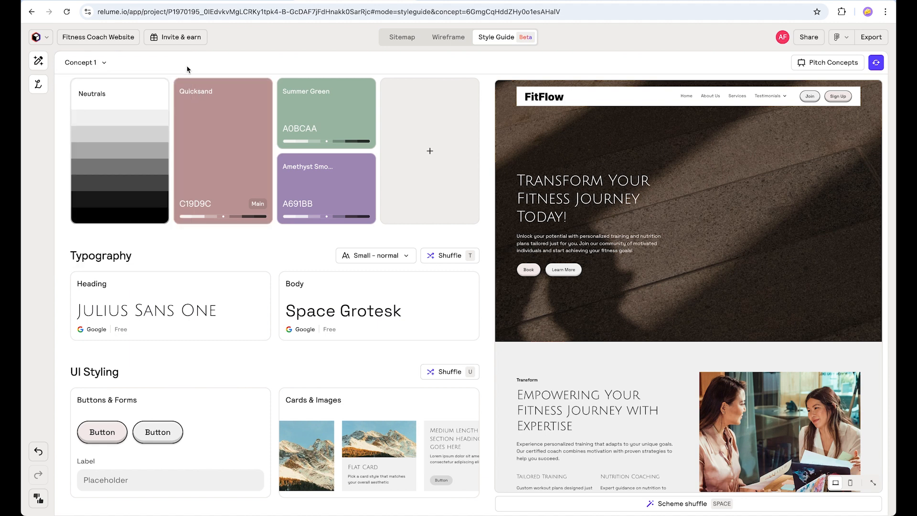
Shuffle the concept's color palette repeatedly until it offers Gimblet as main color with Lavender Purple and Brandy Rose
scroll(186, 165, up, 1)
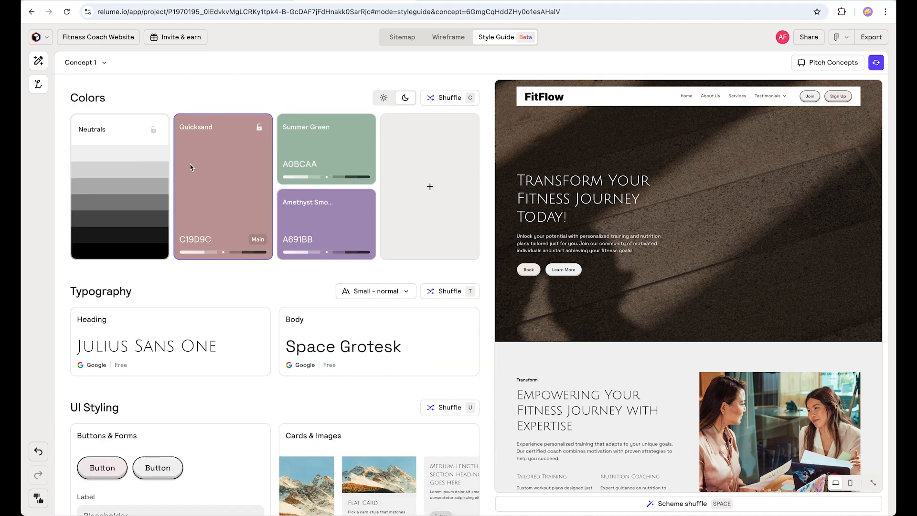
click(454, 99)
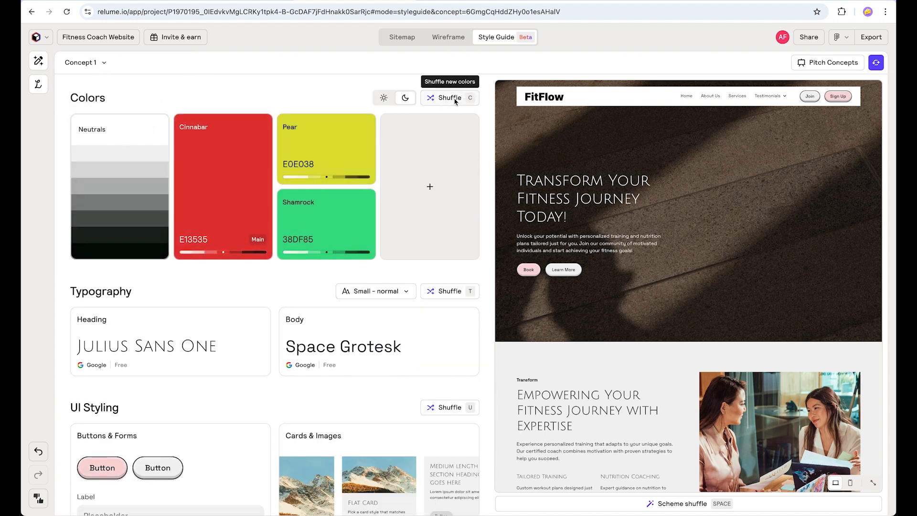
click(455, 98)
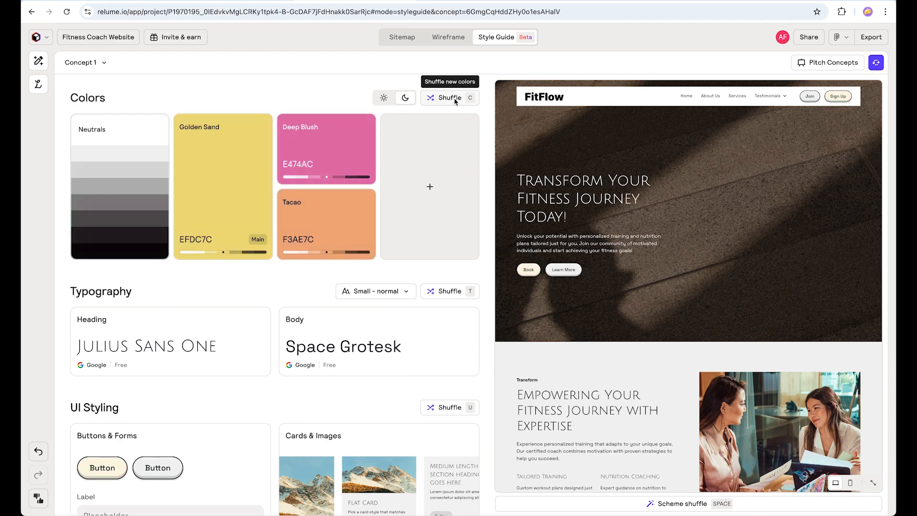
click(454, 98)
click(454, 99)
click(454, 99)
click(455, 99)
click(454, 98)
click(454, 99)
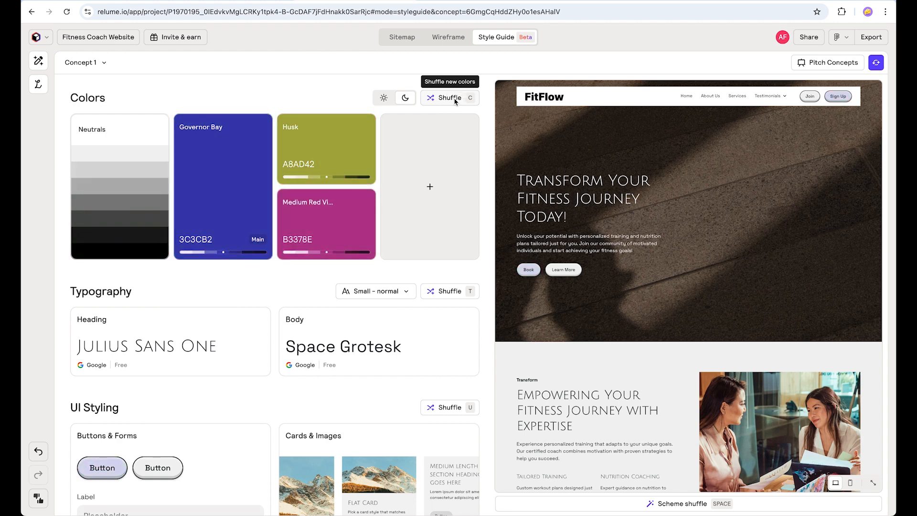
click(454, 99)
Set the palette's main color to a bright cyan, hex 00E6FF
click(218, 150)
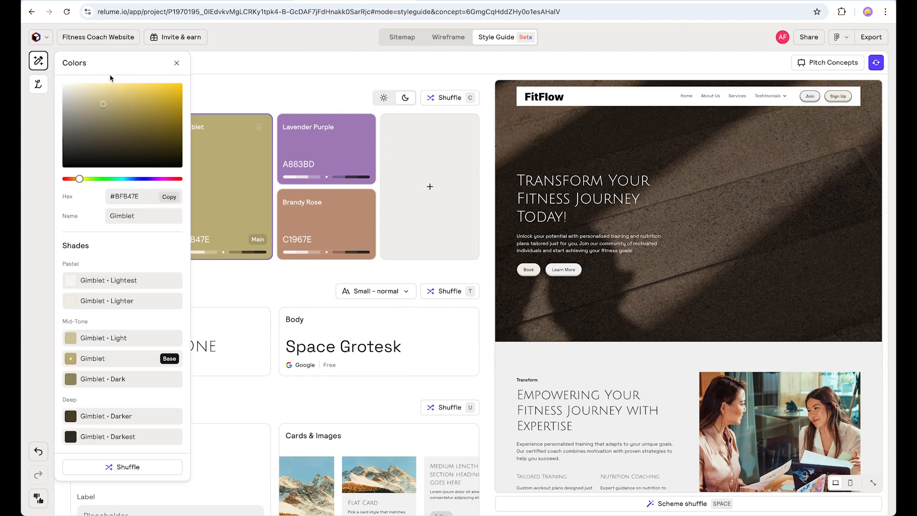
drag(123, 182, 125, 180)
drag(178, 98, 188, 82)
click(276, 104)
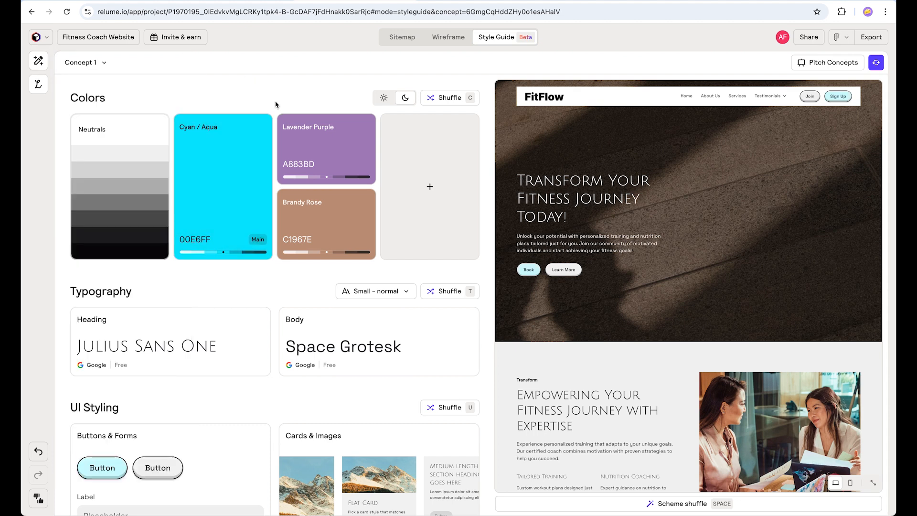
Change the Lavender Purple palette color to a dark plum, hex 411027
click(342, 149)
drag(156, 179, 120, 180)
click(172, 178)
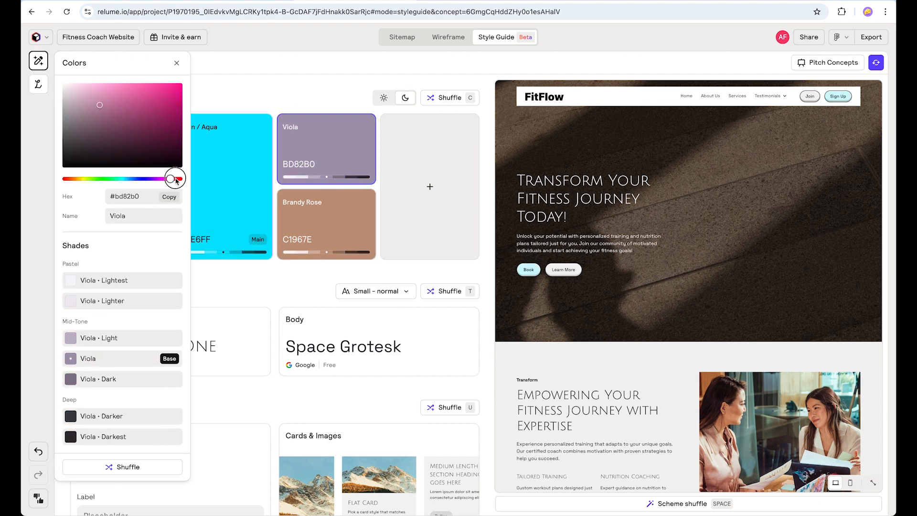
click(154, 147)
click(177, 63)
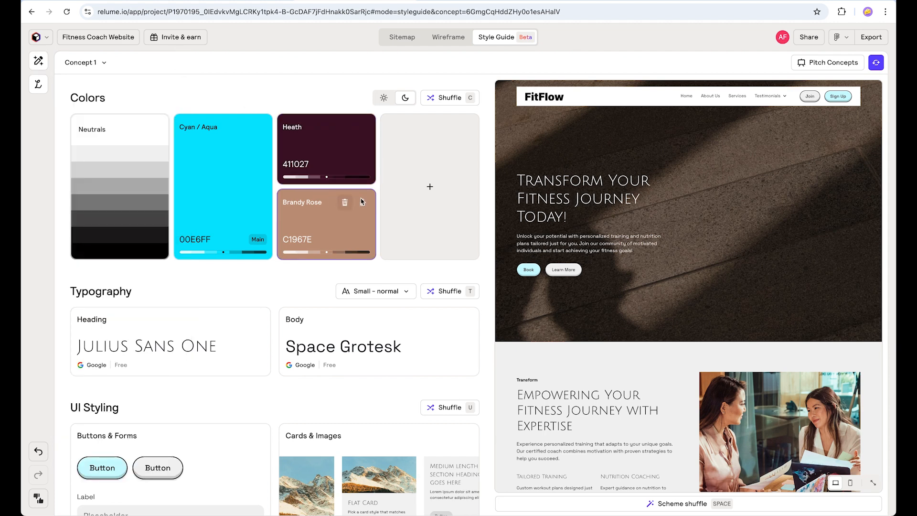
Delete the Brandy Rose color and add three new colors, Selective Yellow, Bright Turquoise and Chartreuse, to the palette
click(345, 203)
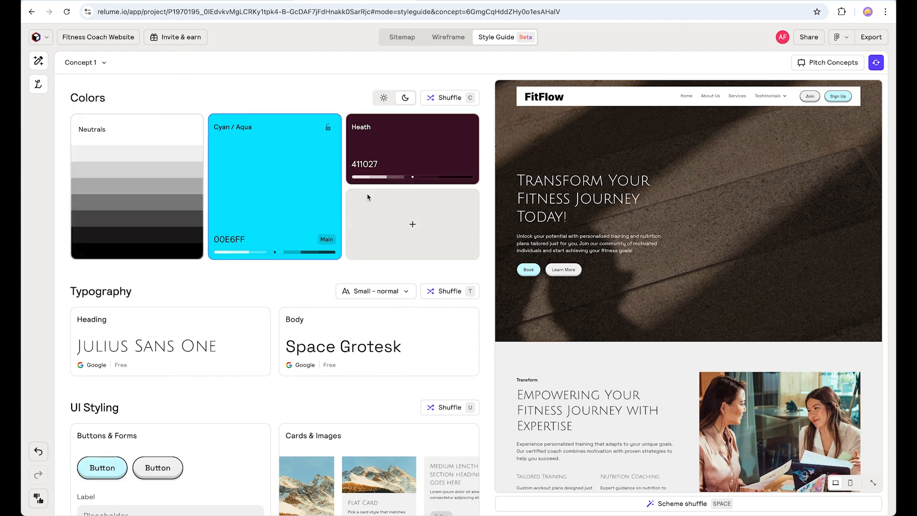
click(413, 228)
click(430, 187)
click(429, 228)
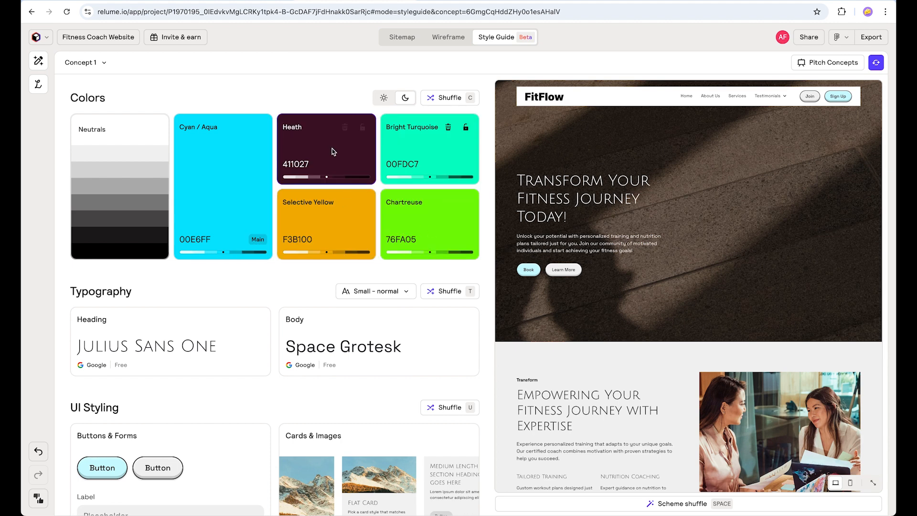
Lock the Cyan / Aqua, Heath, Bright Turquoise and Chartreuse palette colors
click(259, 127)
click(466, 127)
click(466, 202)
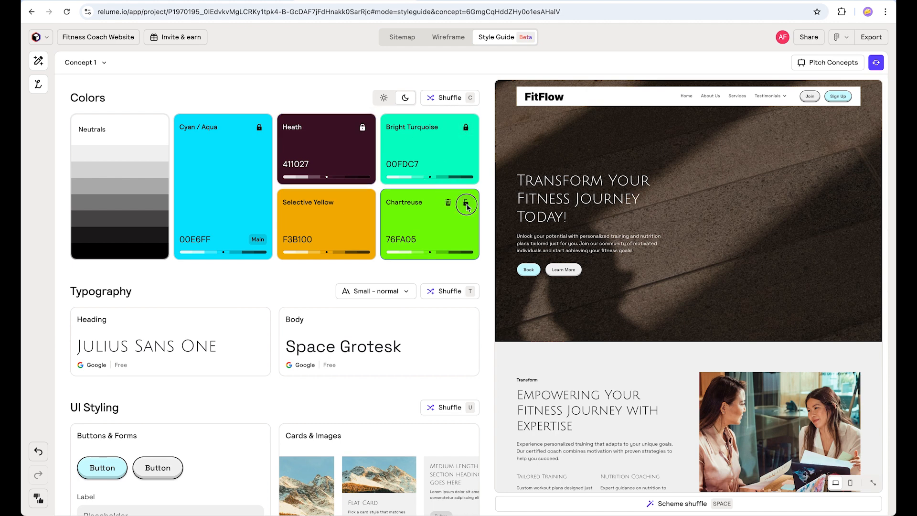
Shuffle the remaining unlocked palette color to Selective Yellow F3B100 and lock it
click(443, 98)
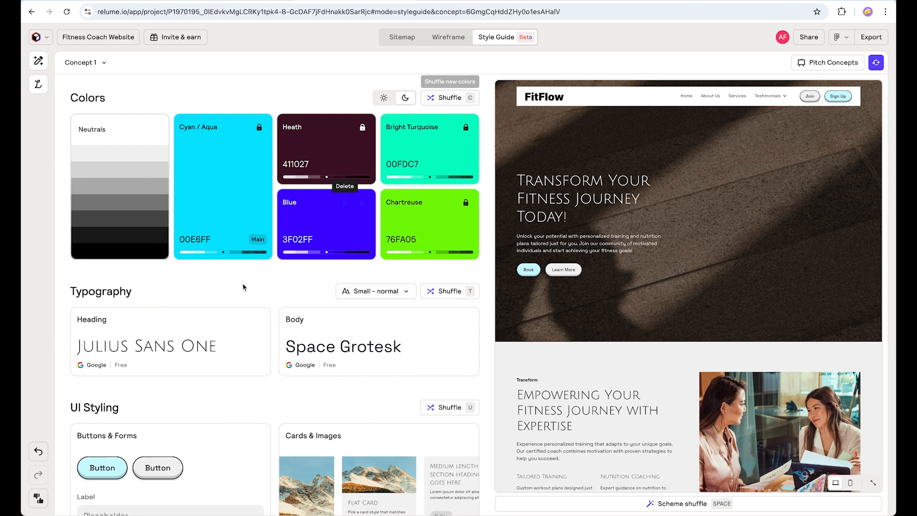
click(436, 98)
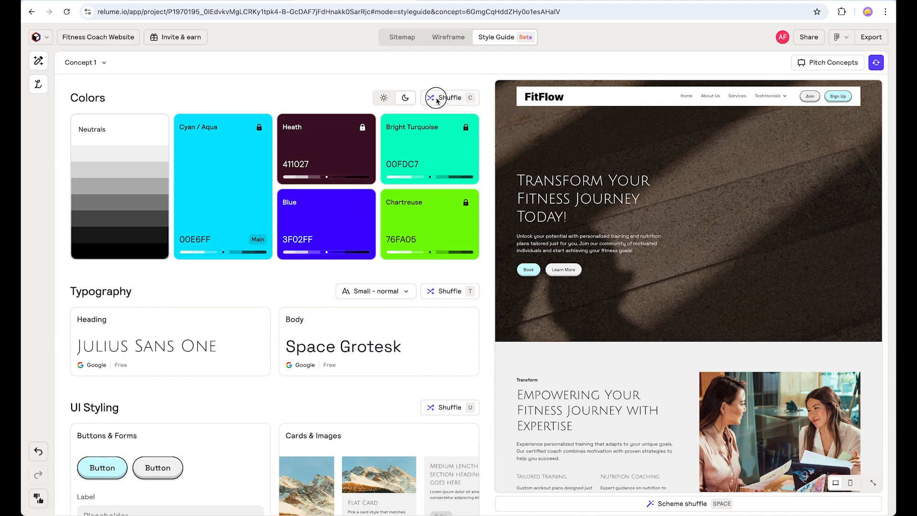
click(436, 99)
click(436, 99)
click(362, 204)
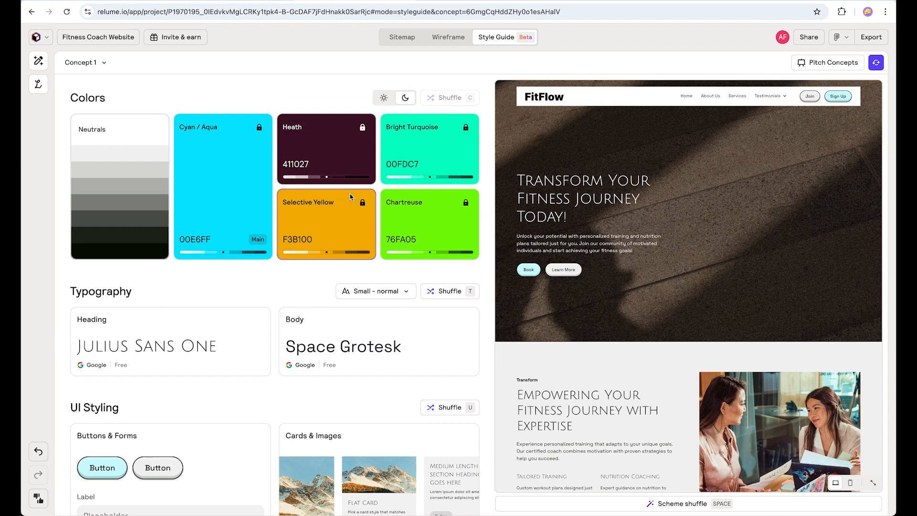
Set the neutral shades to use no brand color tint
click(131, 132)
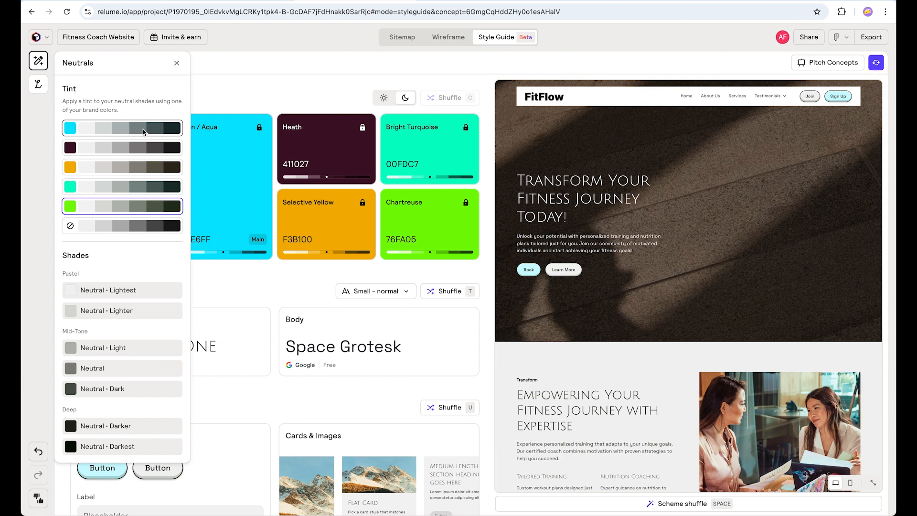
click(118, 225)
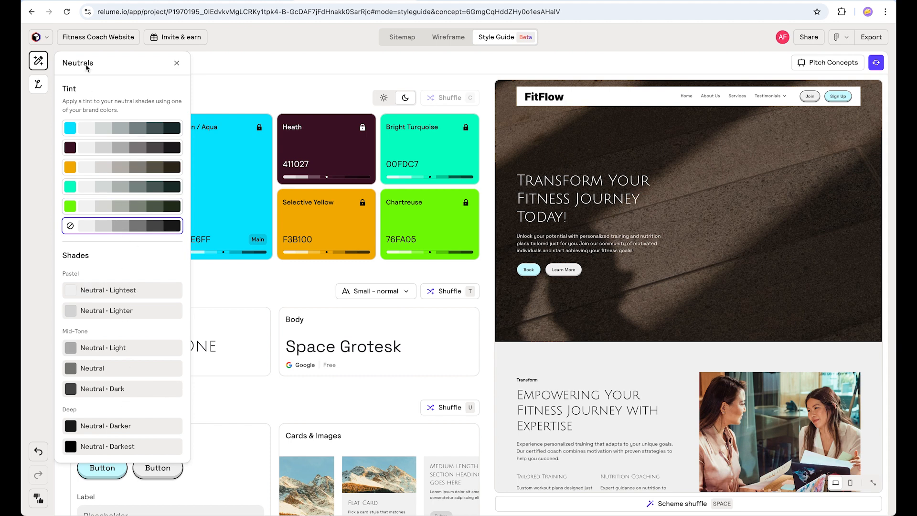
click(175, 64)
Choose the Display style in the heading font matching and like the Alfa Slab One font
scroll(158, 168, down, 1)
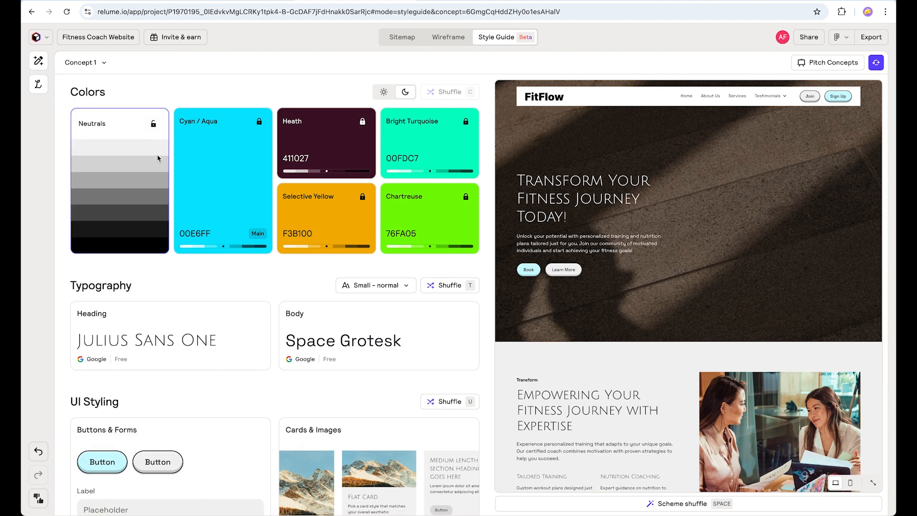
click(158, 313)
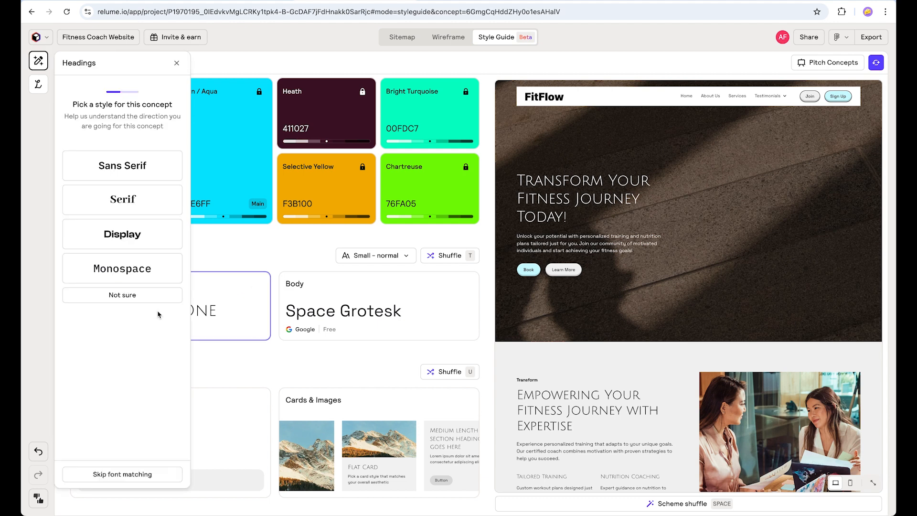
click(137, 241)
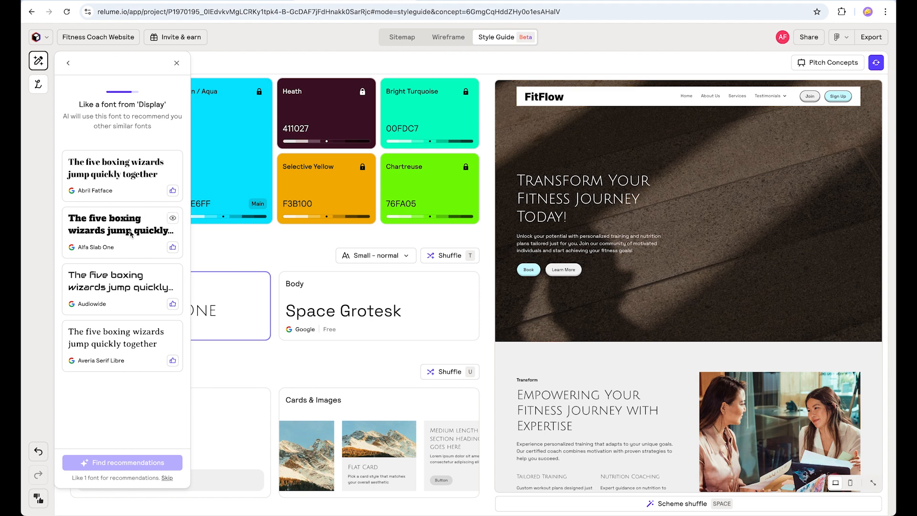
click(115, 231)
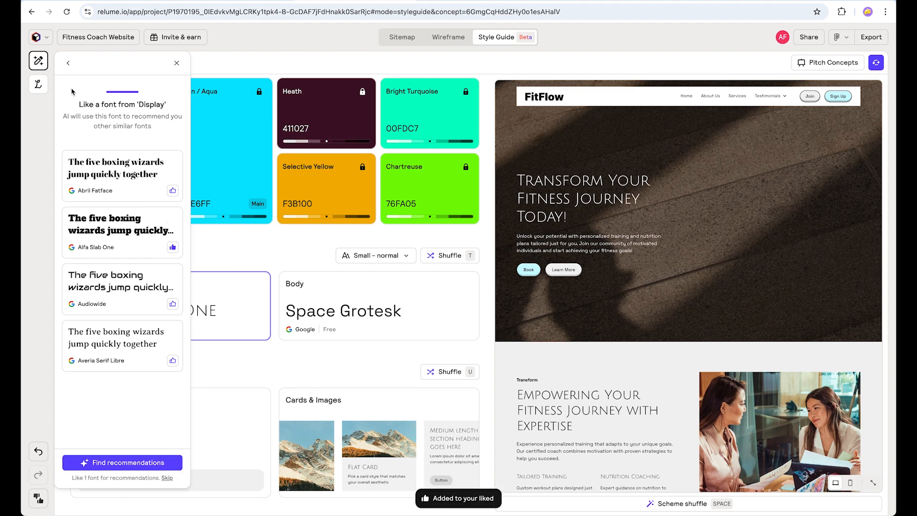
Reopen the heading font matching with the Display style and generate recommendations based on the liked font
click(177, 63)
click(171, 324)
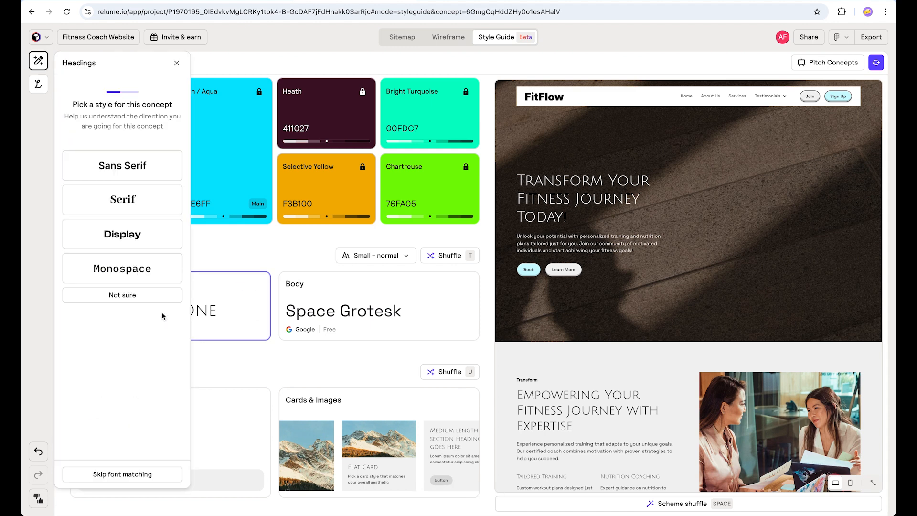
click(129, 237)
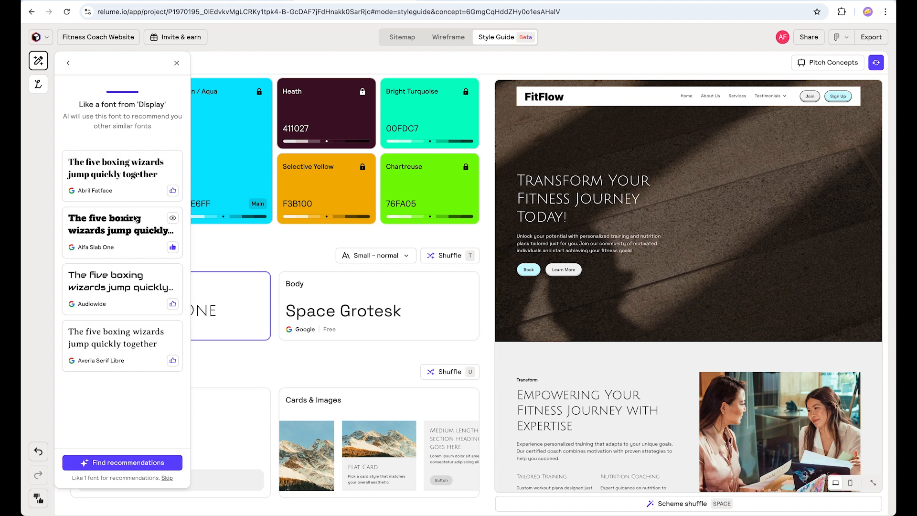
click(123, 464)
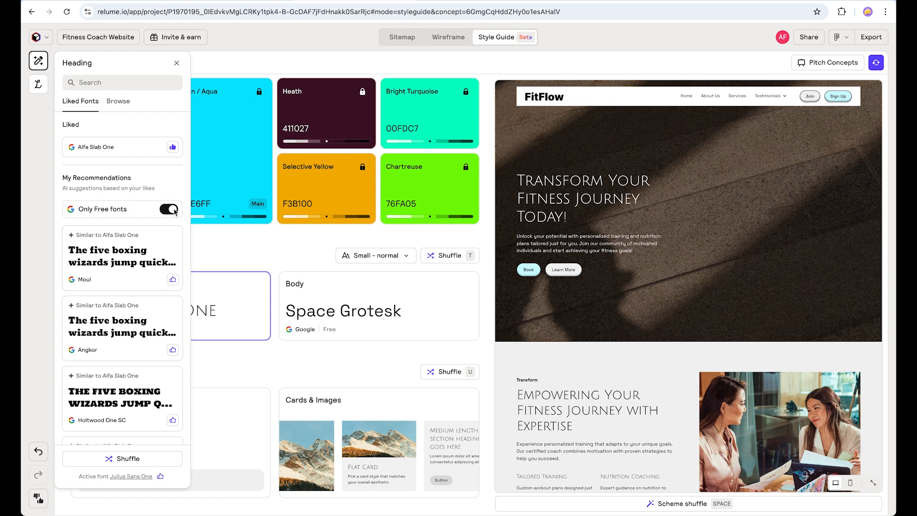
Browse the free Display fonts for the heading and add Bowlby One to the liked fonts
click(117, 101)
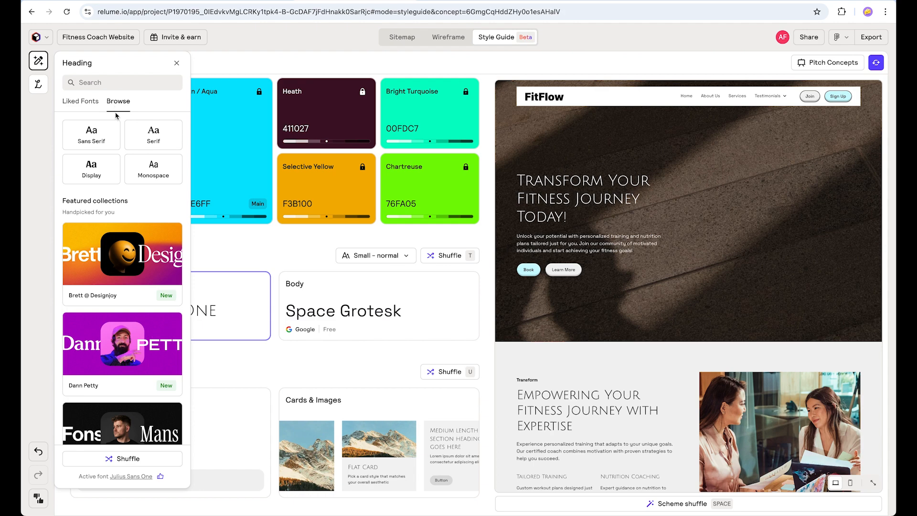
click(91, 166)
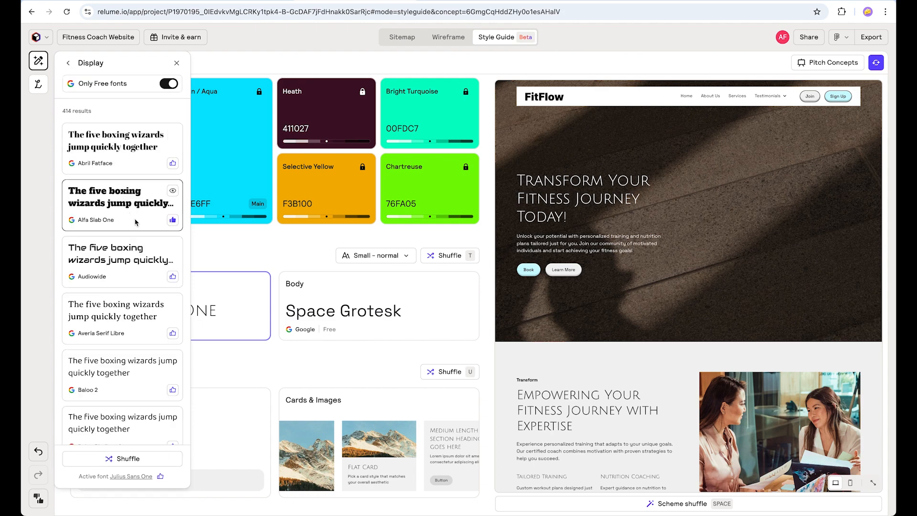
scroll(136, 223, down, 8)
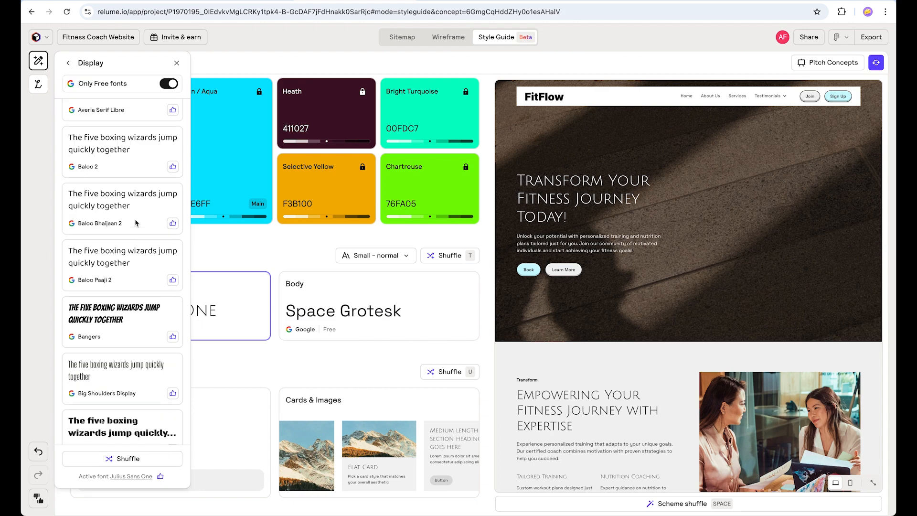
scroll(136, 222, down, 2)
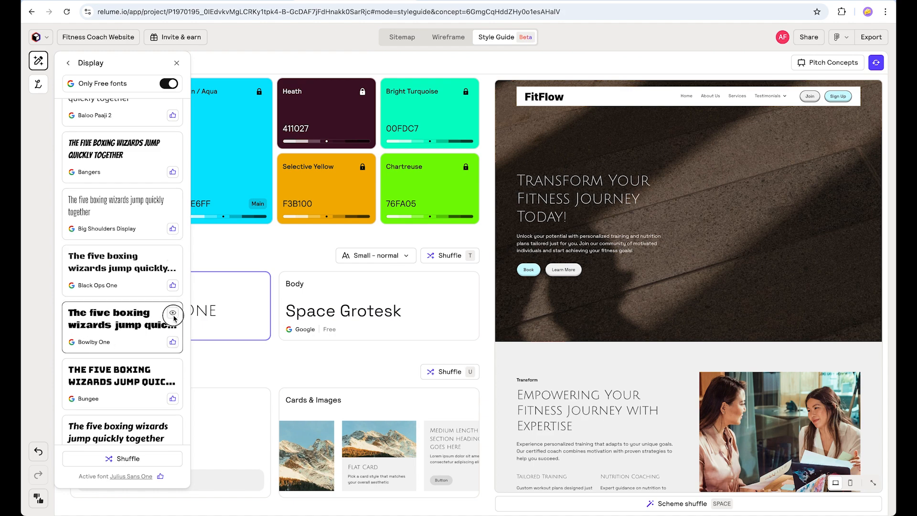
mouse_move(173, 318)
click(172, 342)
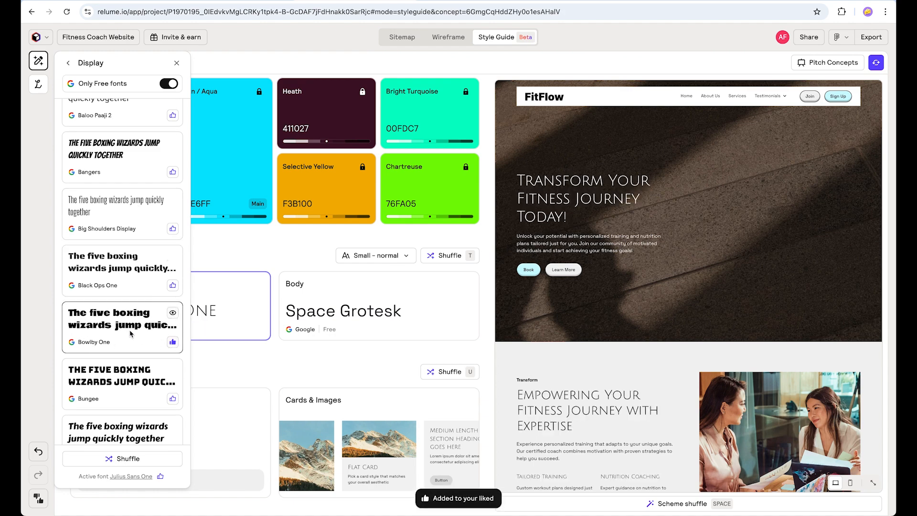
scroll(131, 333, down, 6)
scroll(131, 333, down, 5)
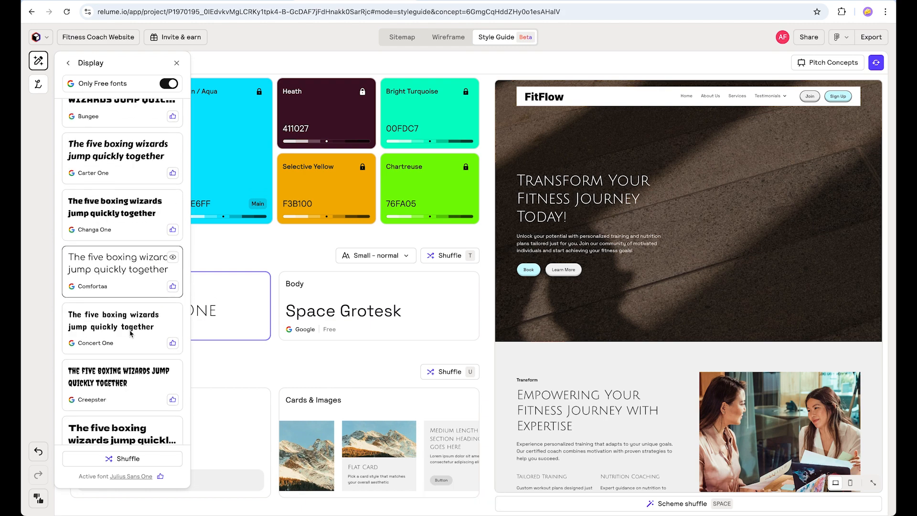
click(68, 63)
click(177, 62)
click(157, 309)
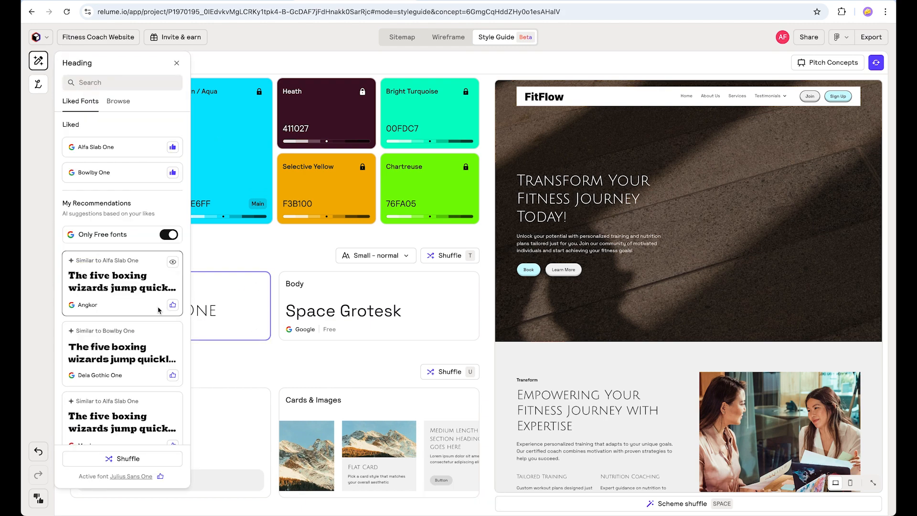
Apply the liked Bowlby One font to the headings and check it in the page preview
scroll(125, 277, down, 2)
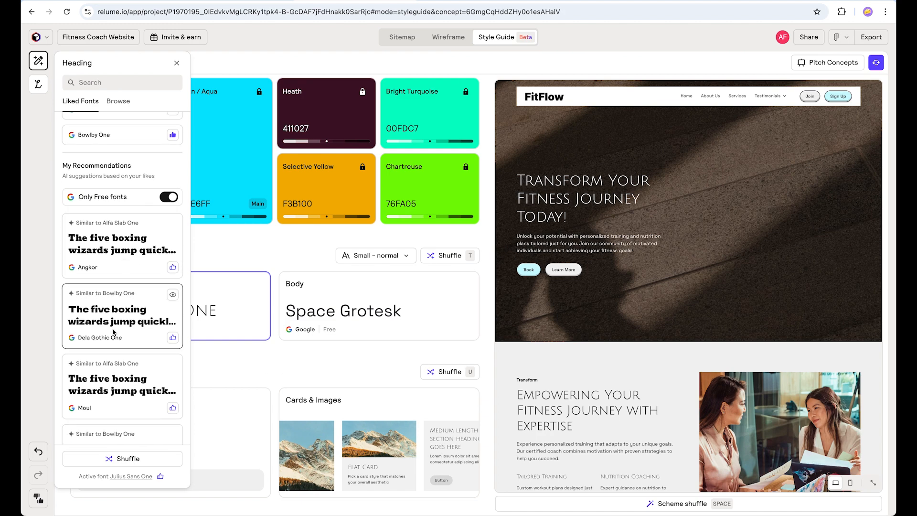
scroll(122, 333, down, 6)
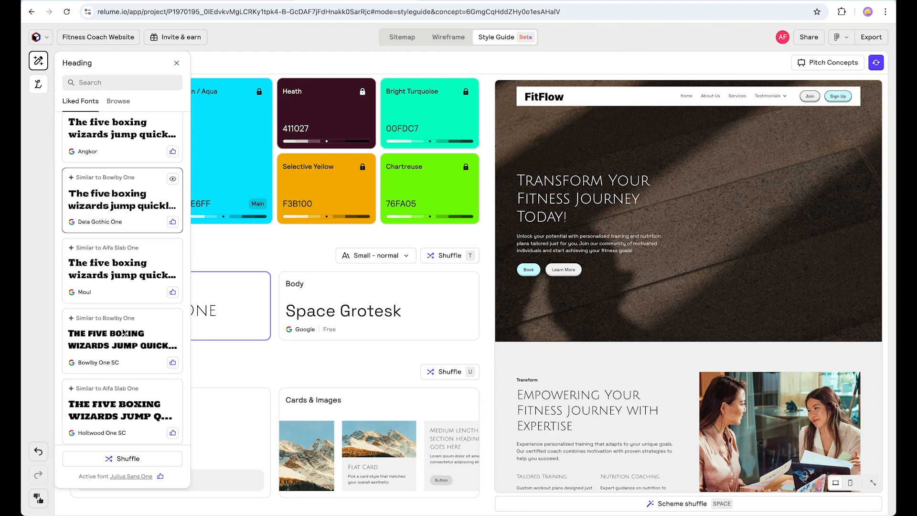
scroll(117, 215, up, 8)
click(114, 176)
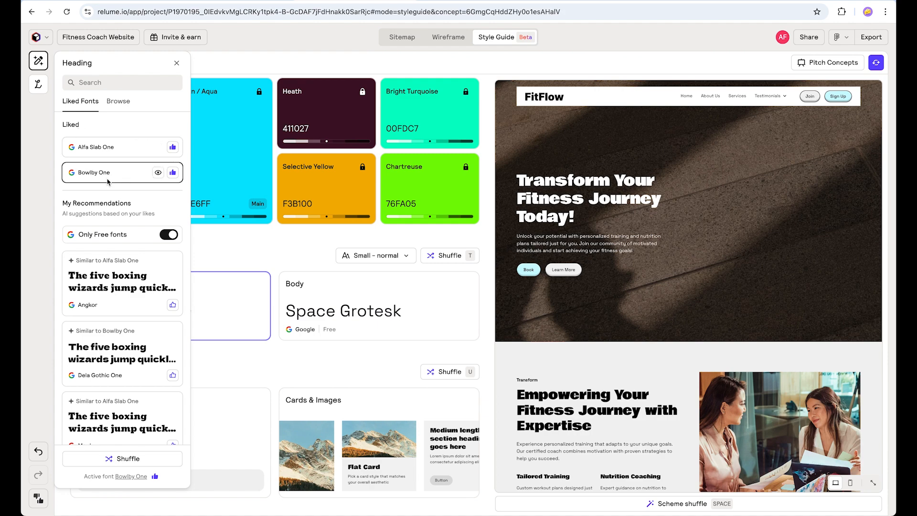
scroll(108, 332, down, 3)
scroll(96, 324, up, 3)
click(279, 240)
scroll(683, 323, down, 3)
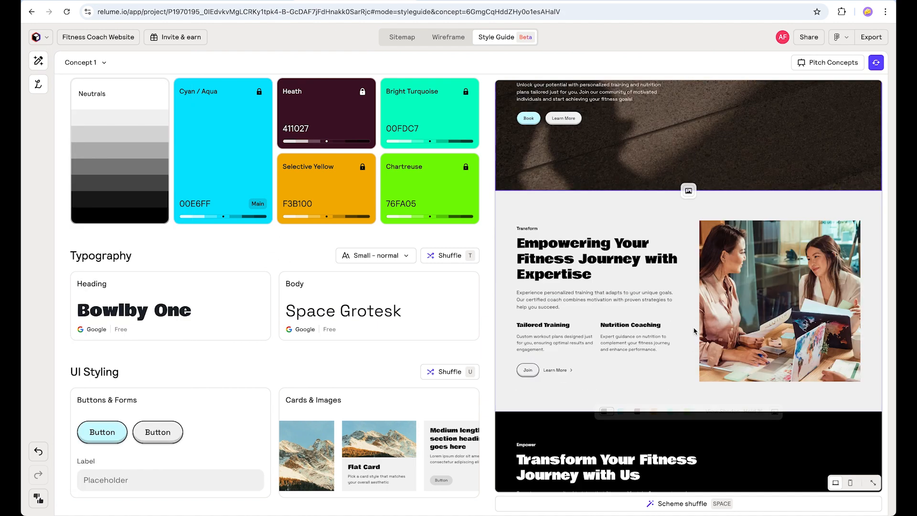
scroll(682, 324, down, 5)
scroll(726, 344, up, 10)
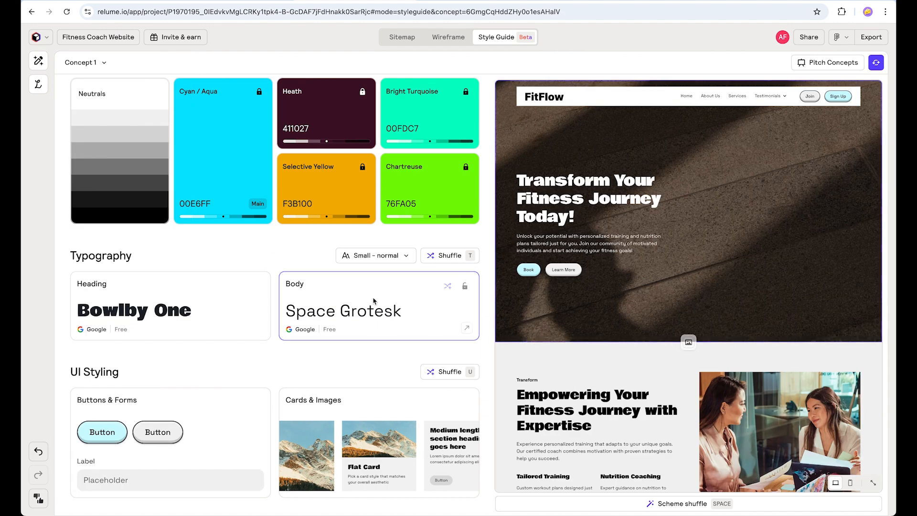
Look through the recommended free fonts for the body text
click(369, 316)
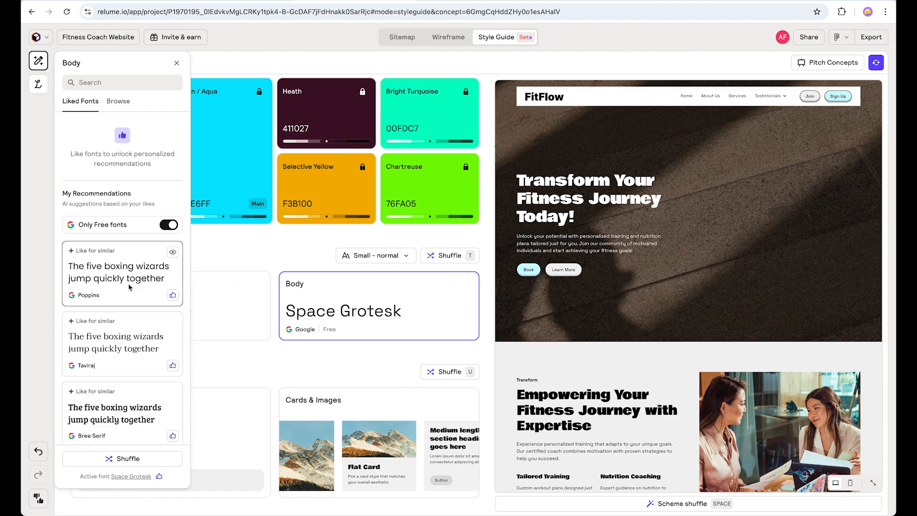
scroll(129, 282, down, 5)
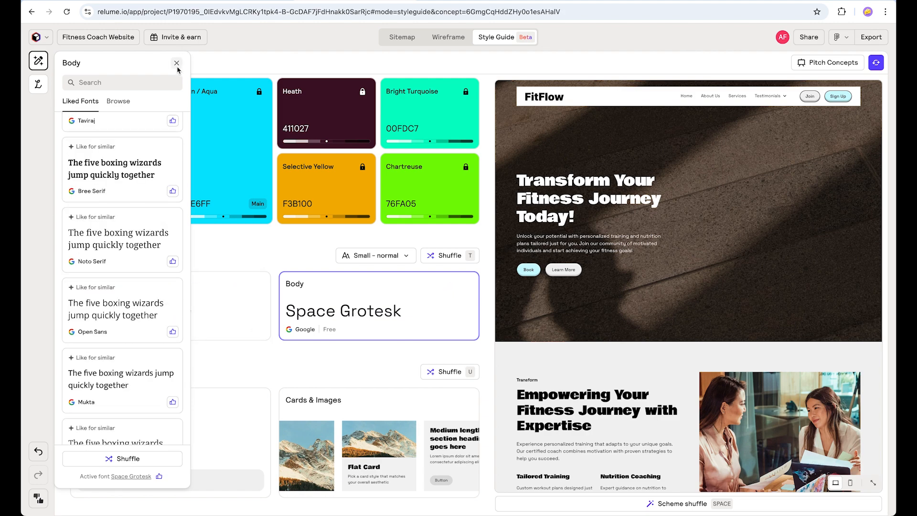
click(177, 63)
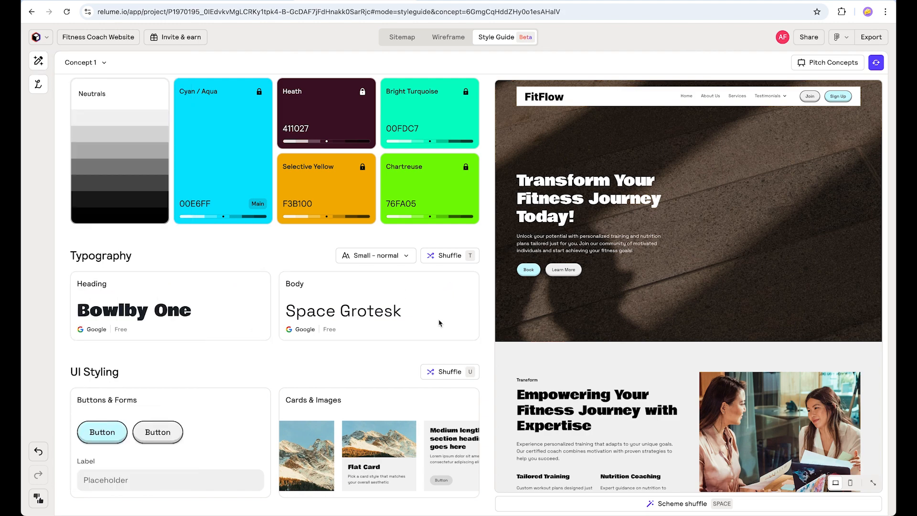
Set the typography size to Large and its style to Uppercase
click(405, 257)
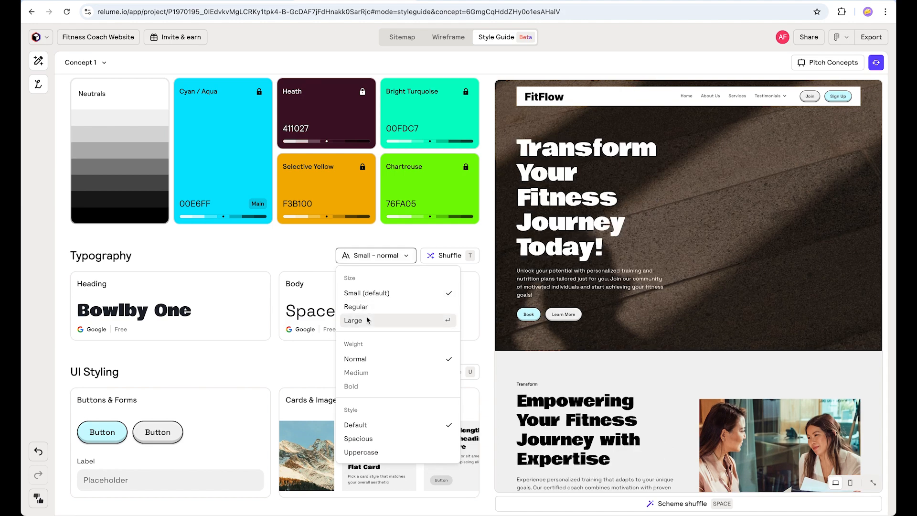
click(362, 321)
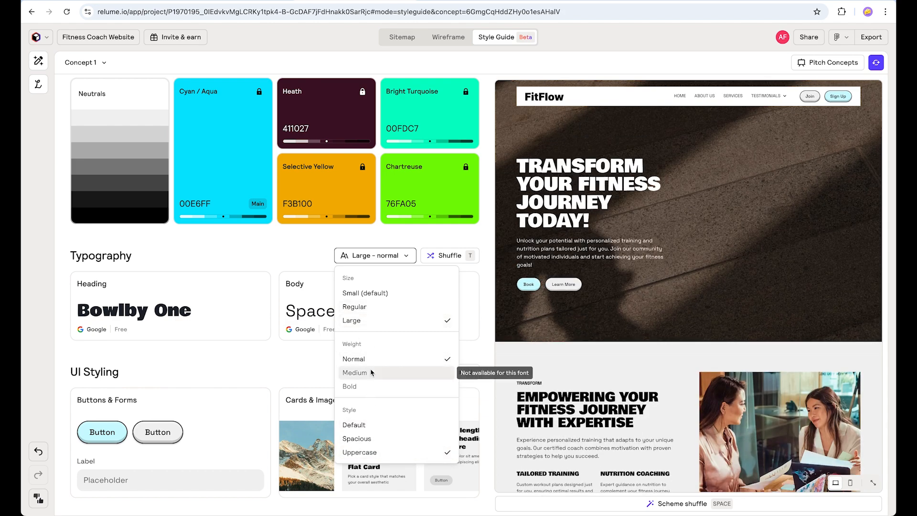
click(486, 341)
scroll(806, 253, down, 5)
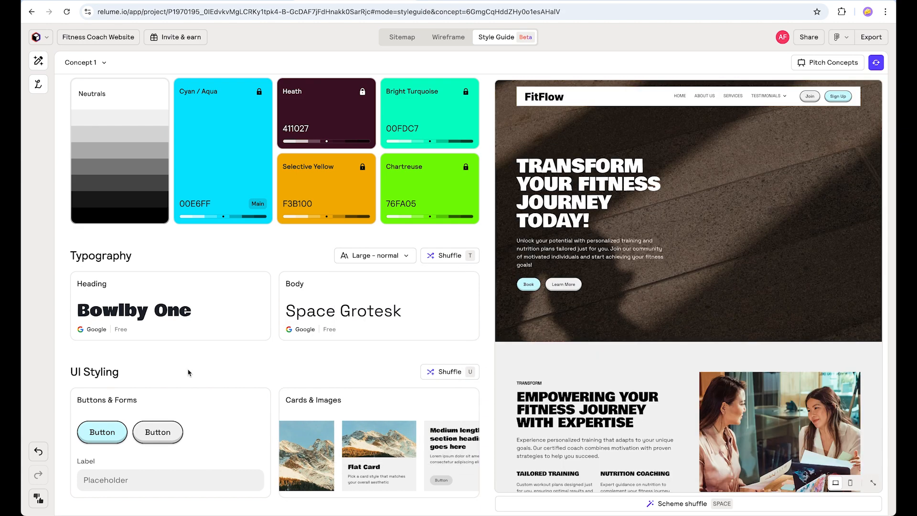
Apply the Default style with the roundest corners to the buttons and forms
click(217, 409)
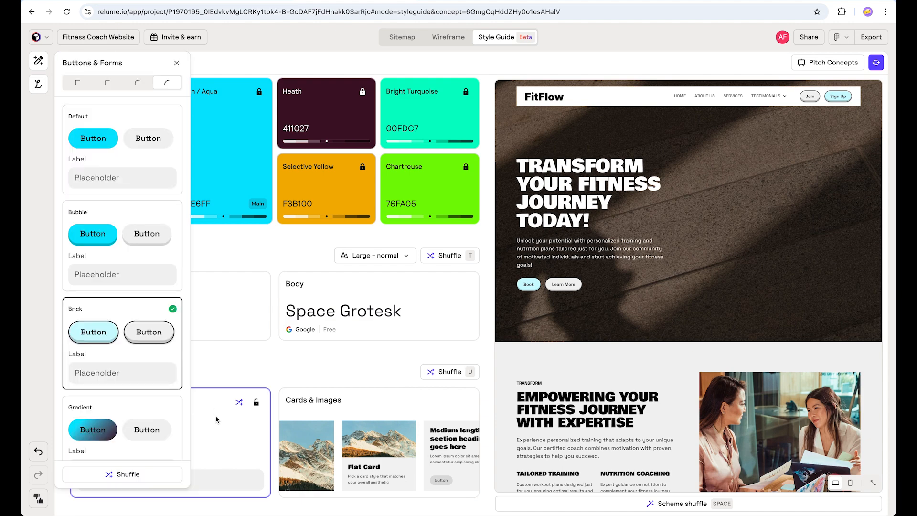
click(100, 115)
scroll(102, 119, down, 5)
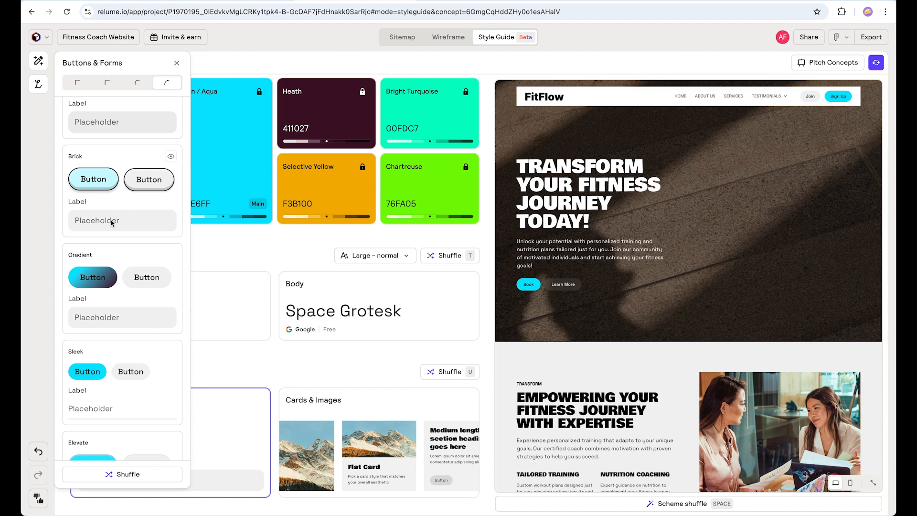
scroll(100, 343, up, 5)
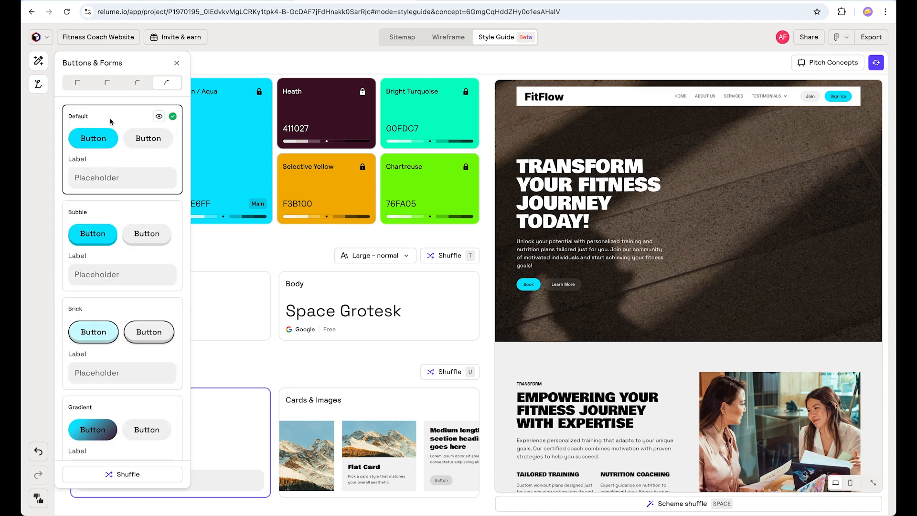
click(105, 84)
click(166, 85)
click(177, 63)
Give the cards and images the roundest corners and the Outlined style
click(400, 408)
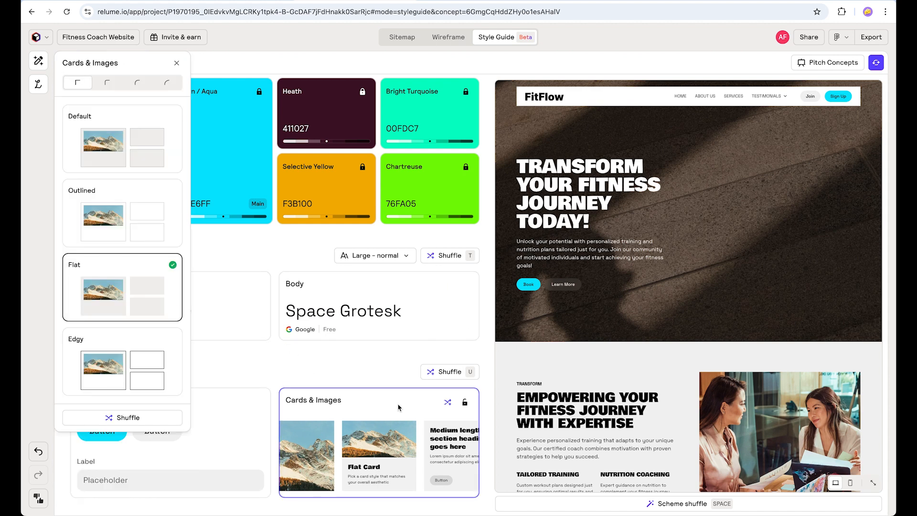
click(167, 84)
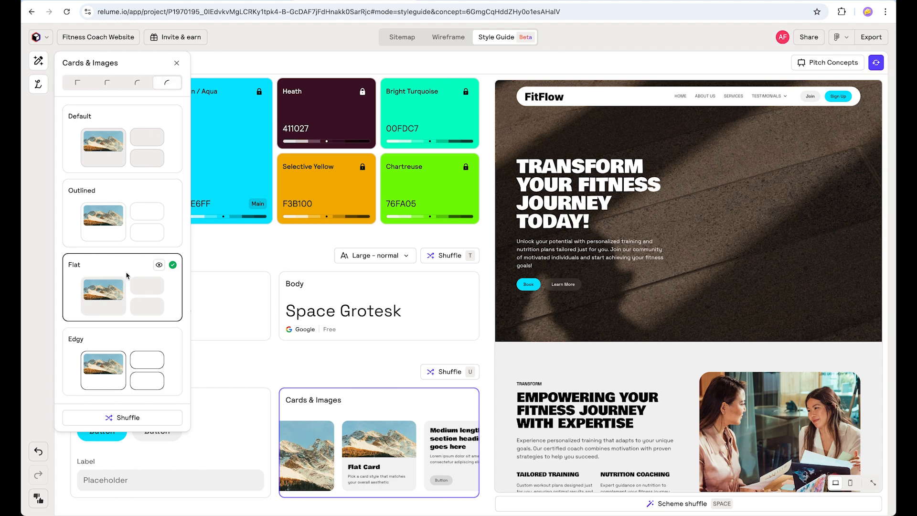
click(116, 145)
click(113, 222)
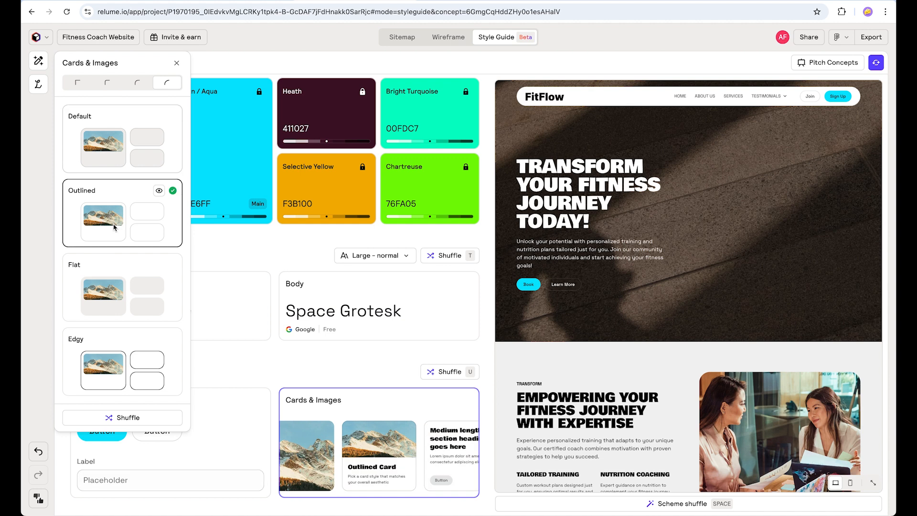
click(121, 163)
click(104, 237)
click(177, 62)
Examine the styled homepage sections in the enlarged preview, then return to the style guide overview
scroll(633, 291, down, 2)
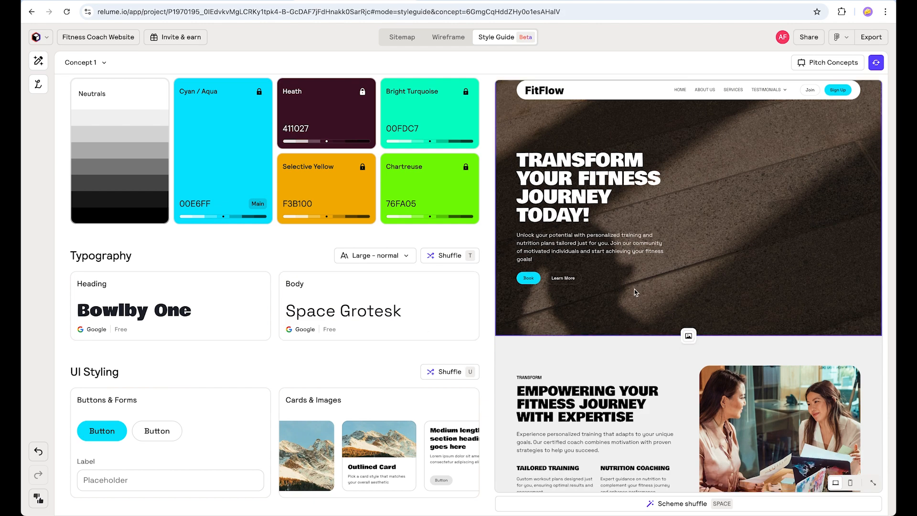
scroll(635, 293, down, 2)
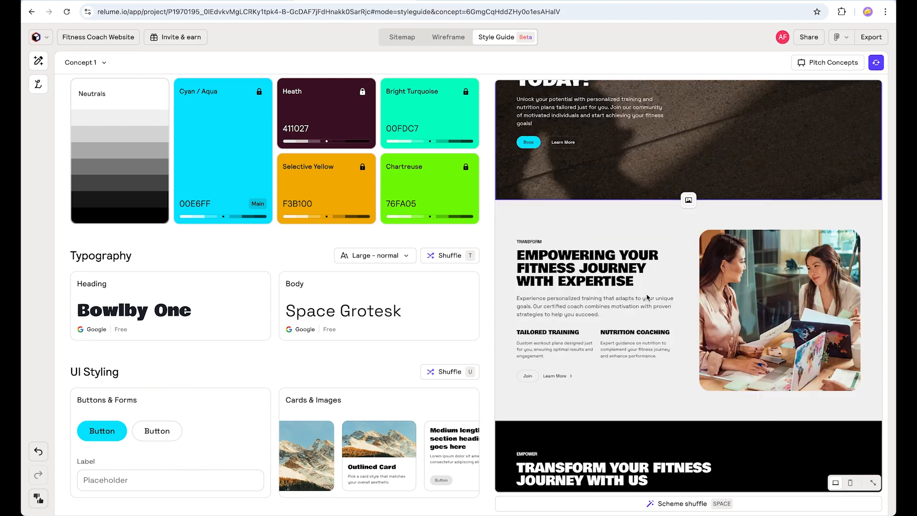
click(873, 483)
scroll(575, 287, down, 5)
scroll(576, 287, down, 15)
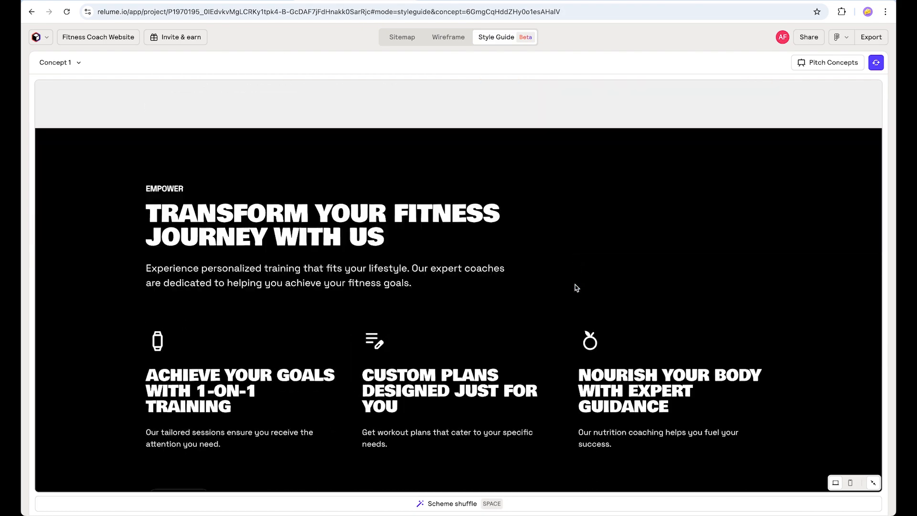
scroll(575, 286, down, 20)
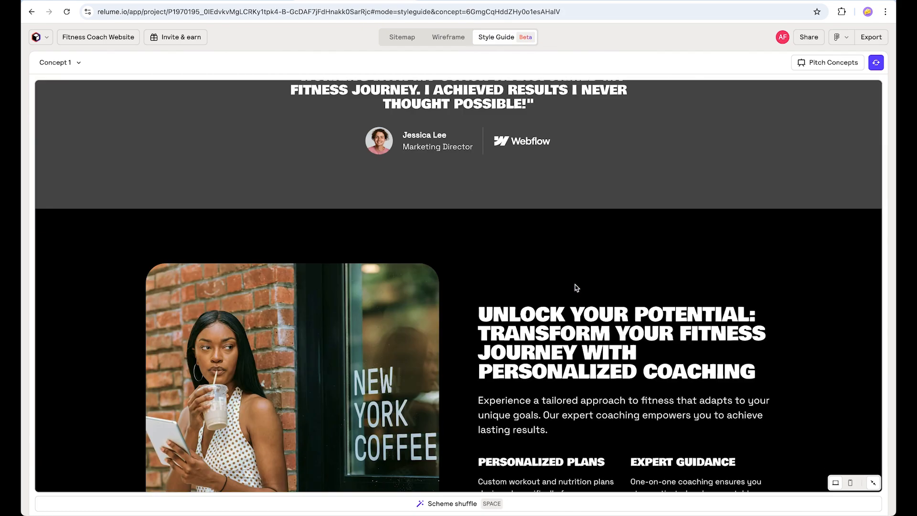
scroll(575, 286, up, 1)
scroll(575, 286, up, 10)
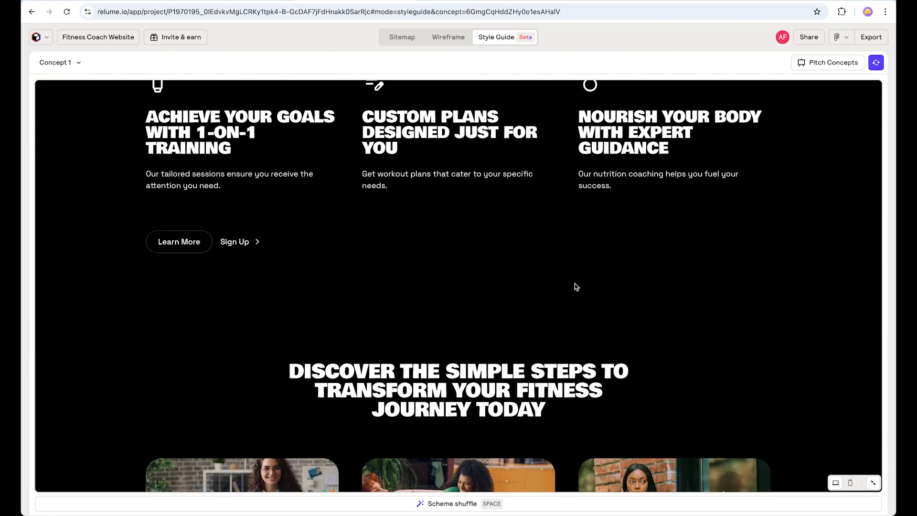
click(874, 483)
scroll(564, 122, up, 10)
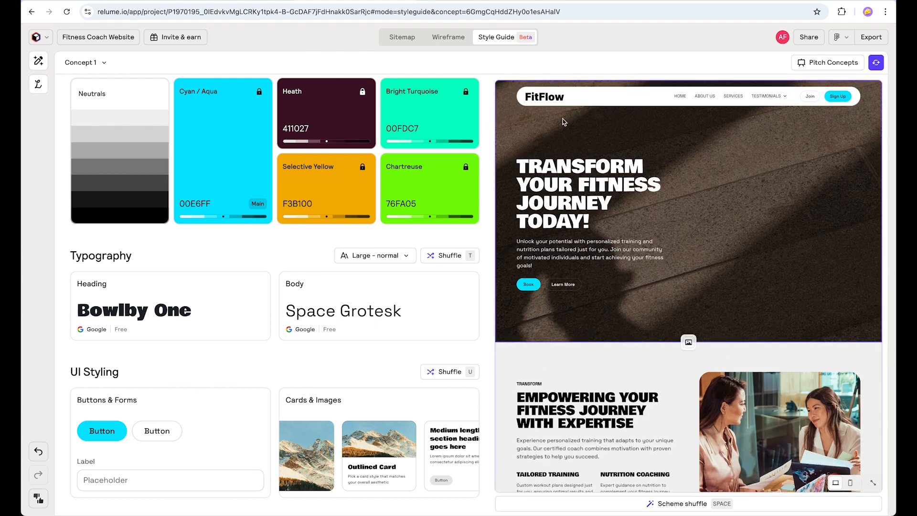
In the wireframe, replace the component of the "Empowering Your Fitness Journey with Expertise" section with Layout 213
click(450, 38)
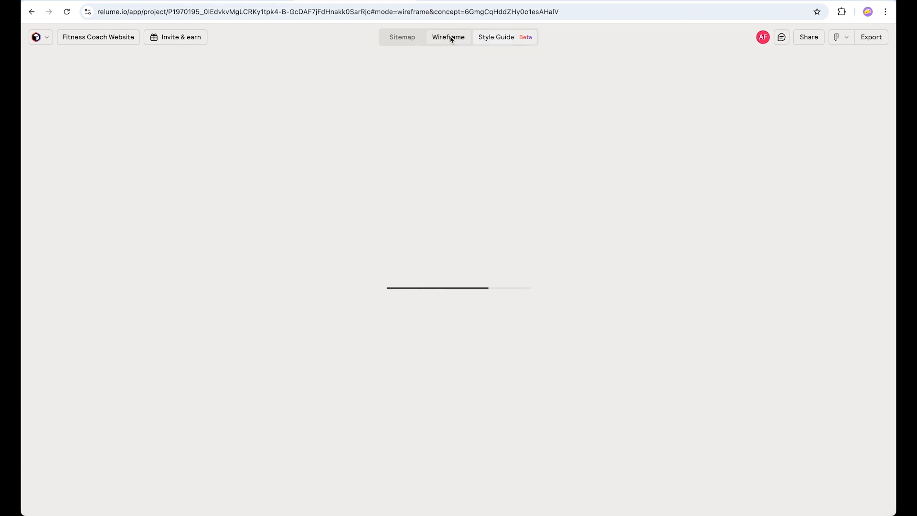
scroll(461, 230, down, 5)
click(370, 110)
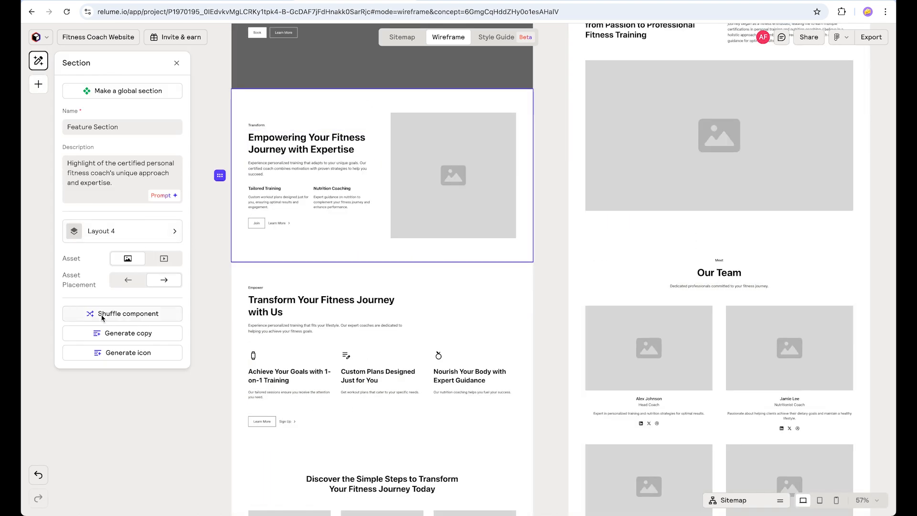
click(128, 231)
scroll(124, 246, down, 5)
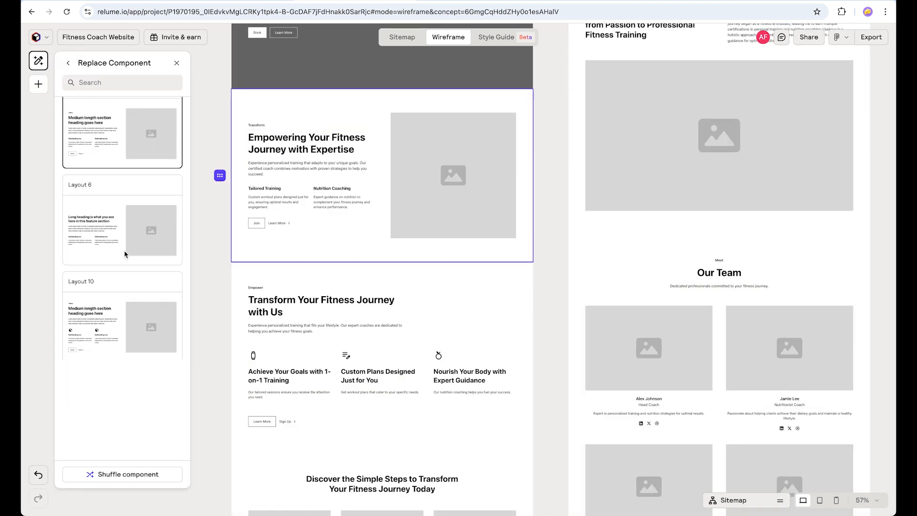
scroll(124, 267, down, 5)
click(123, 320)
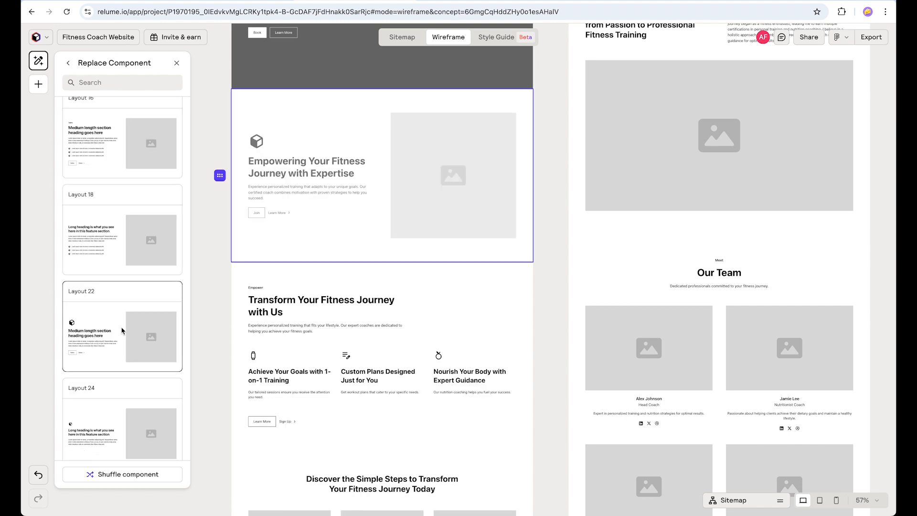
scroll(122, 330, down, 2)
scroll(122, 330, down, 10)
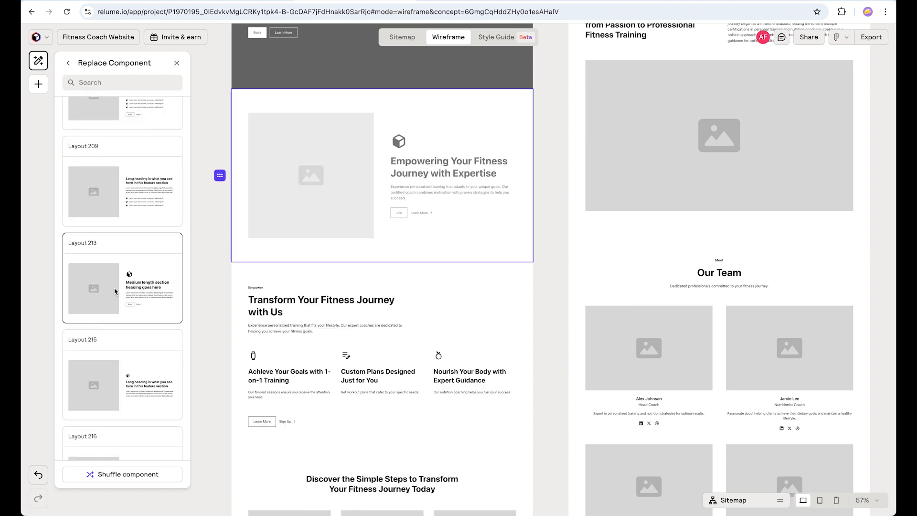
click(116, 291)
In the style guide, replace the hero image with a gym training photo and the "Empowering Your Fitness Journey" image with a dumbbell photo
click(497, 36)
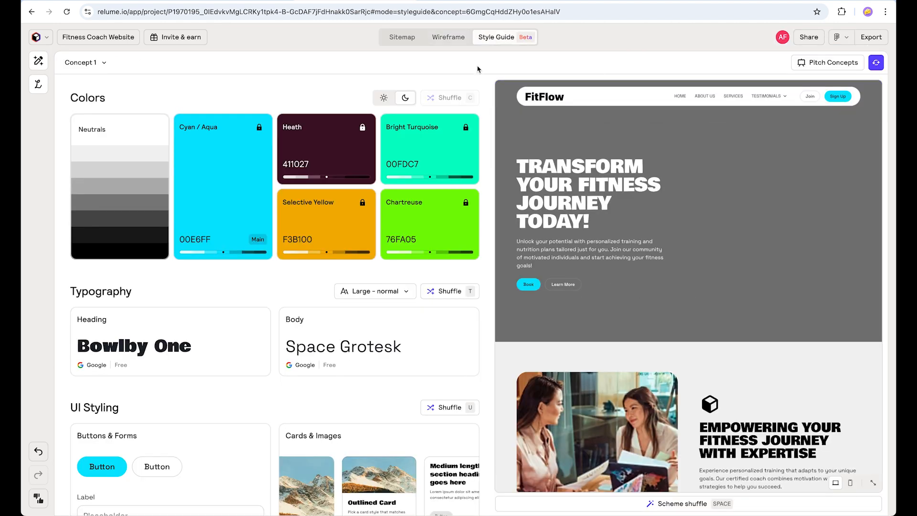
scroll(653, 311, down, 3)
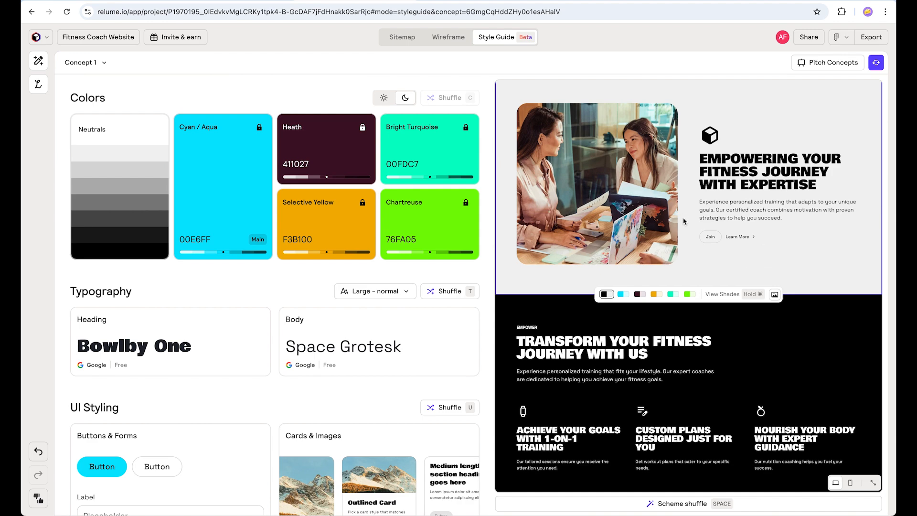
scroll(705, 238, down, 15)
scroll(725, 285, up, 6)
scroll(725, 285, up, 8)
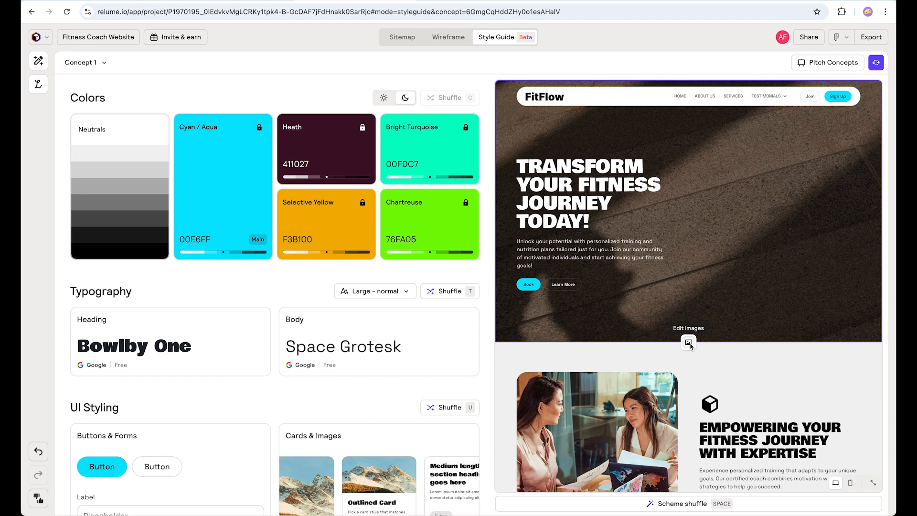
click(688, 343)
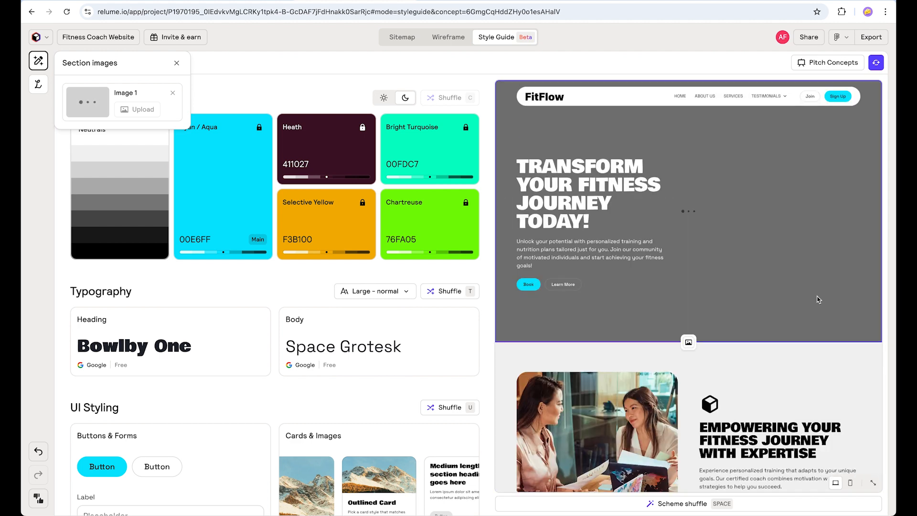
scroll(768, 252, down, 3)
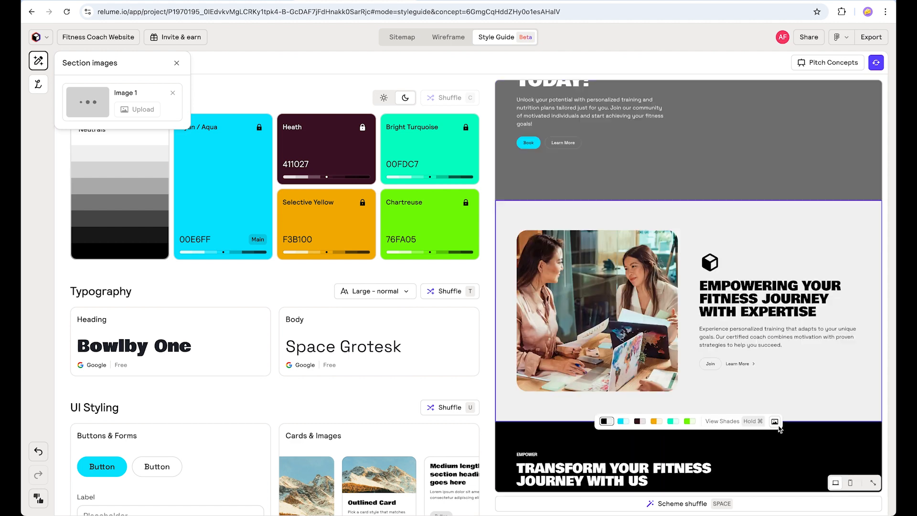
click(775, 401)
Upload new images for the three cards in the "Discover the Simple Steps to Transform Your Fitness Journey Today" section
scroll(737, 326, down, 8)
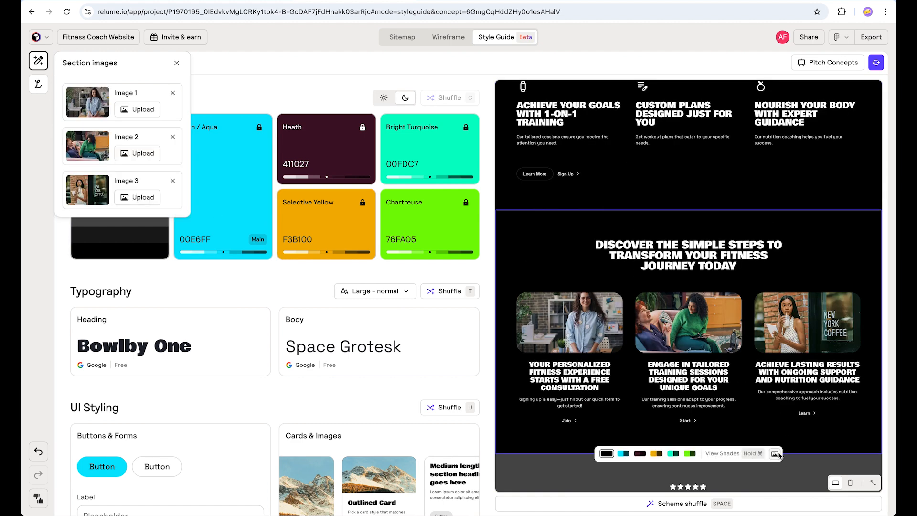
click(138, 109)
click(138, 154)
click(137, 197)
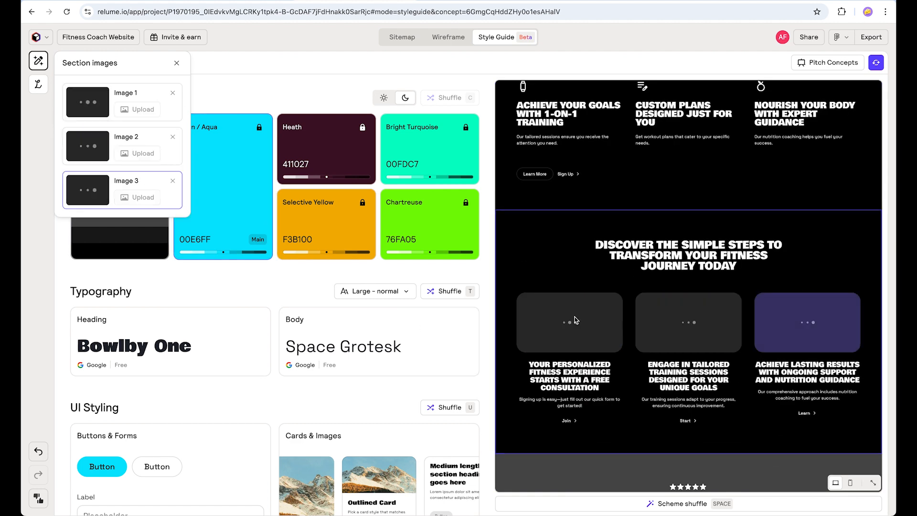
scroll(688, 317, down, 7)
click(775, 446)
scroll(800, 264, up, 6)
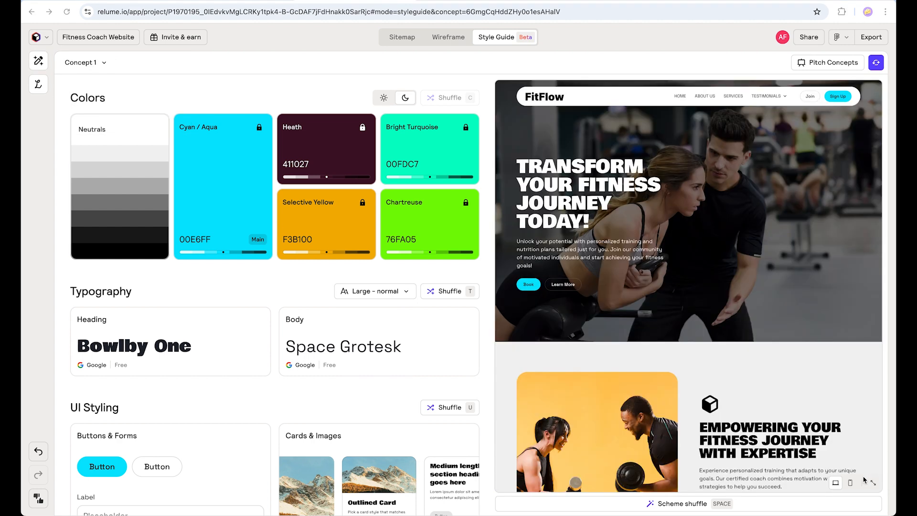
Enlarge the preview, try neutral shades on the FitFlow navigation bar, including Neutral White, and set it to black
click(872, 482)
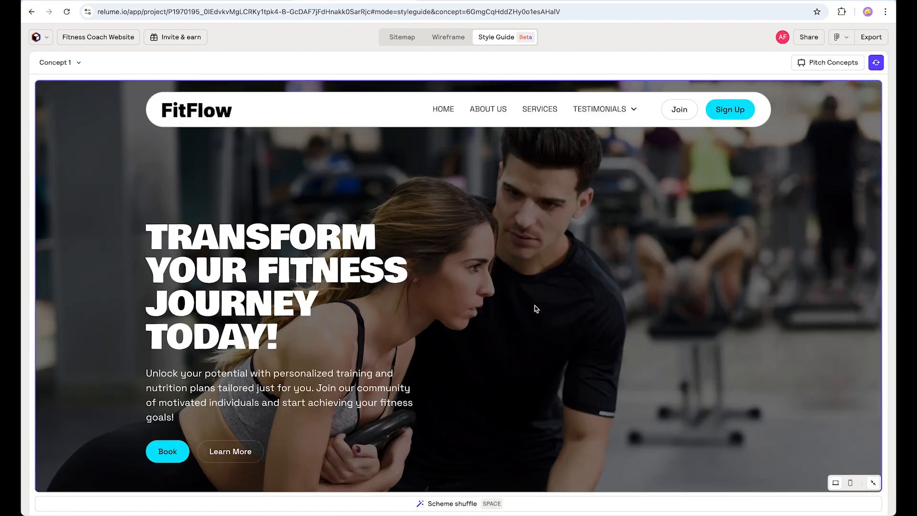
mouse_move(317, 120)
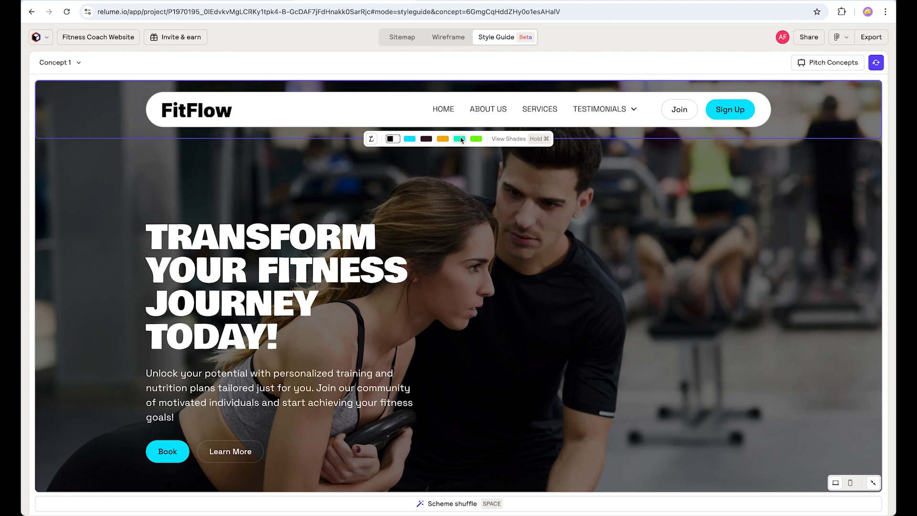
key(super)
click(389, 100)
click(388, 102)
click(388, 105)
click(388, 105)
click(388, 105)
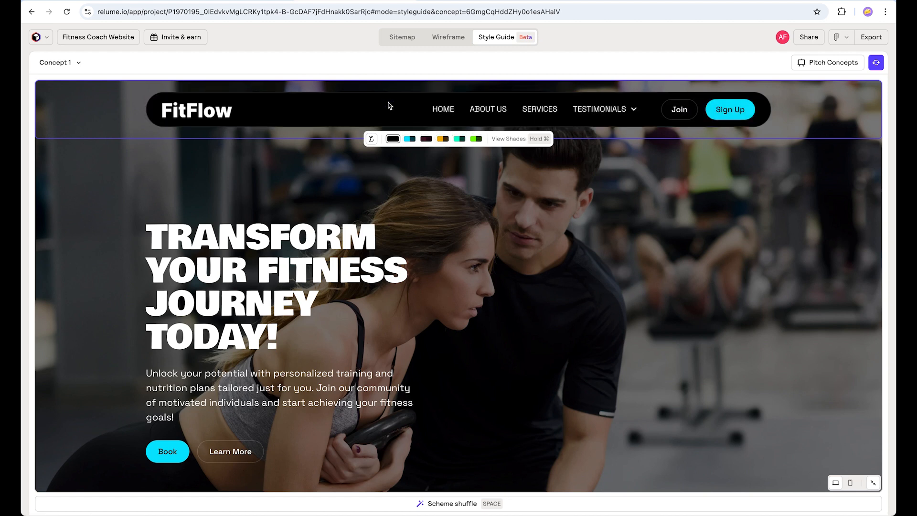
key(super)
click(381, 139)
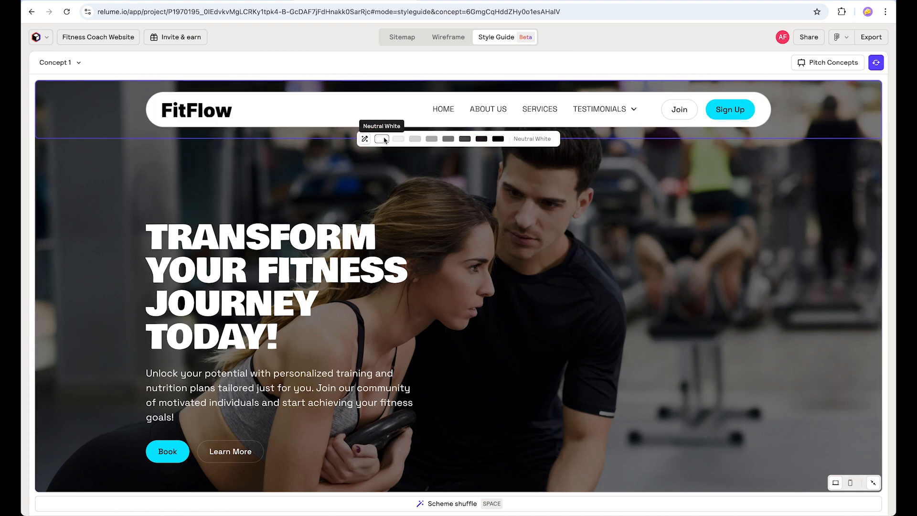
click(499, 139)
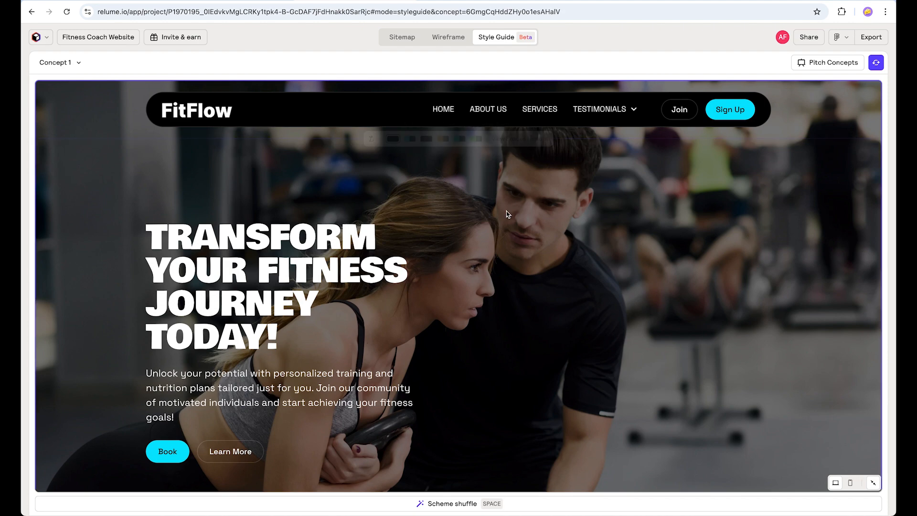
Shuffle the scheme of the homepage in the enlarged preview
scroll(488, 312, down, 2)
scroll(417, 294, up, 1)
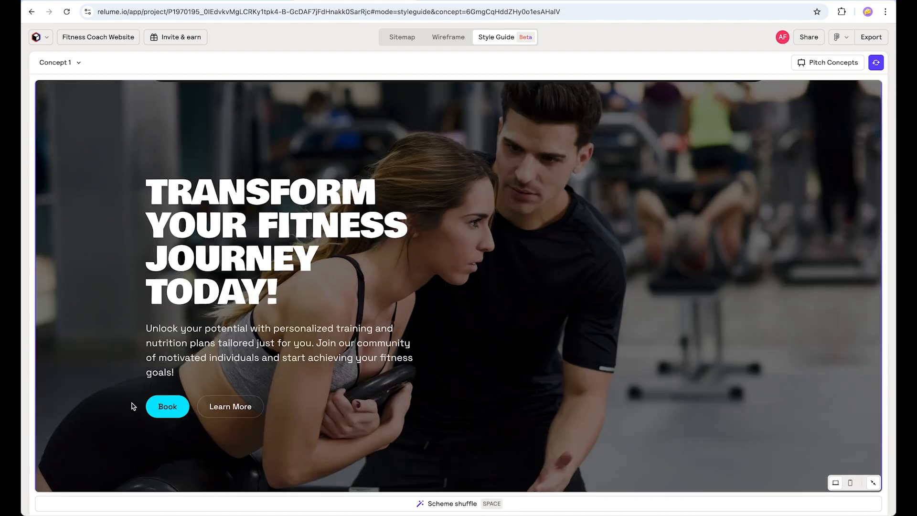
key(space)
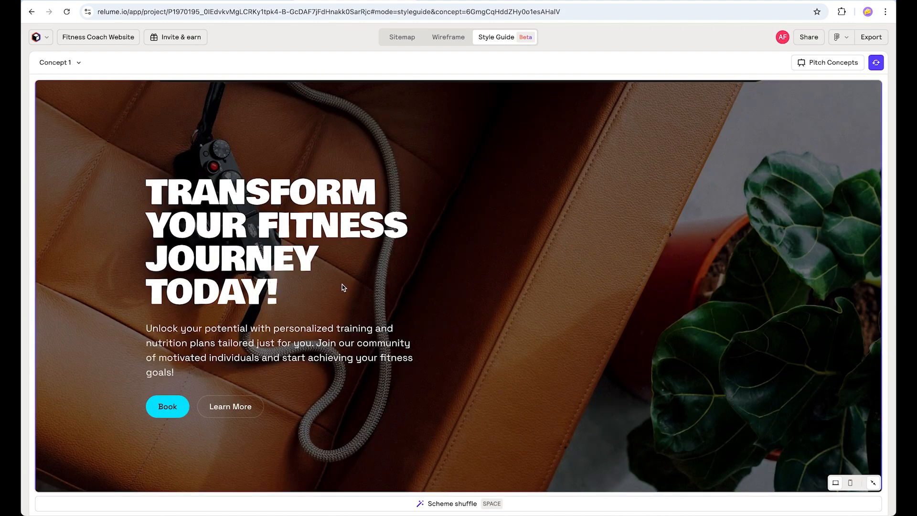
scroll(371, 284, up, 1)
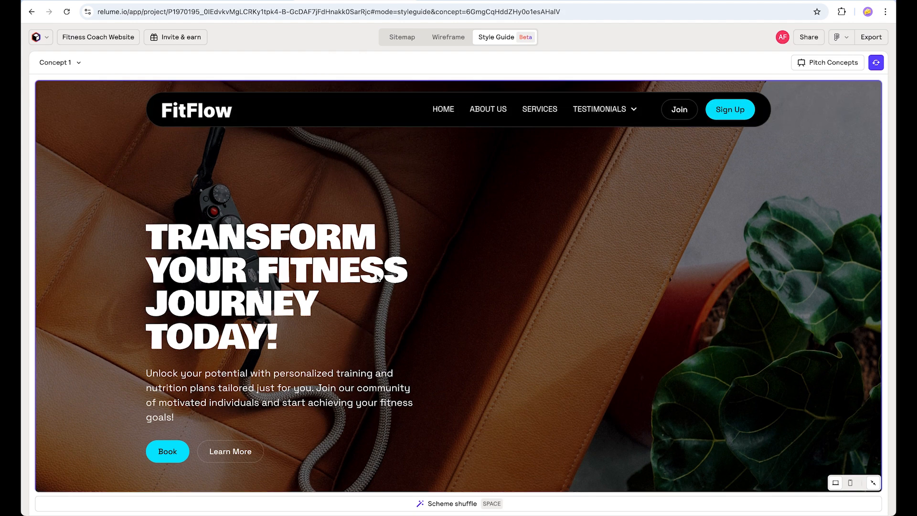
Leave the enlarged preview and replace the hero section's image again
click(867, 482)
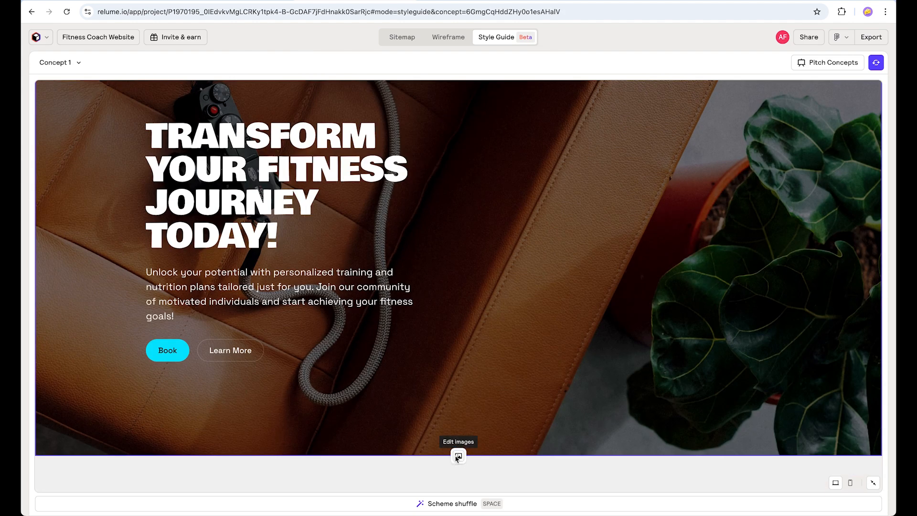
click(873, 482)
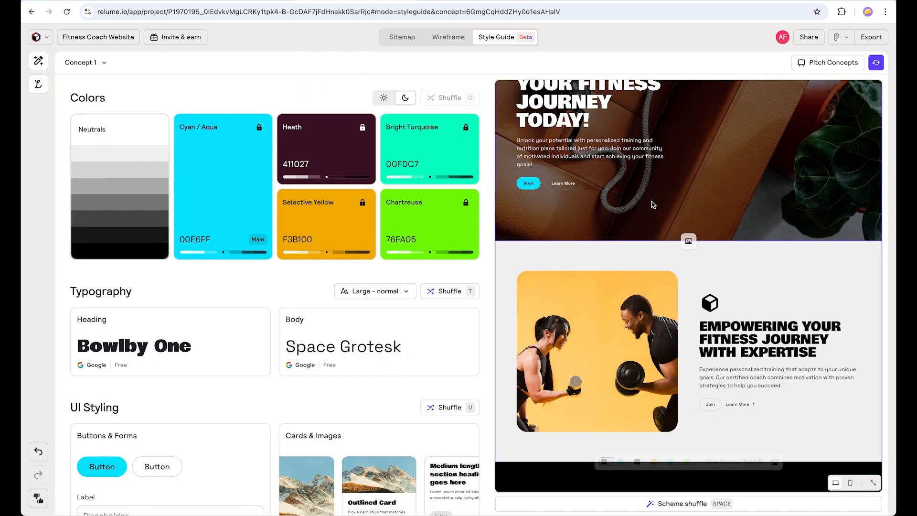
click(690, 241)
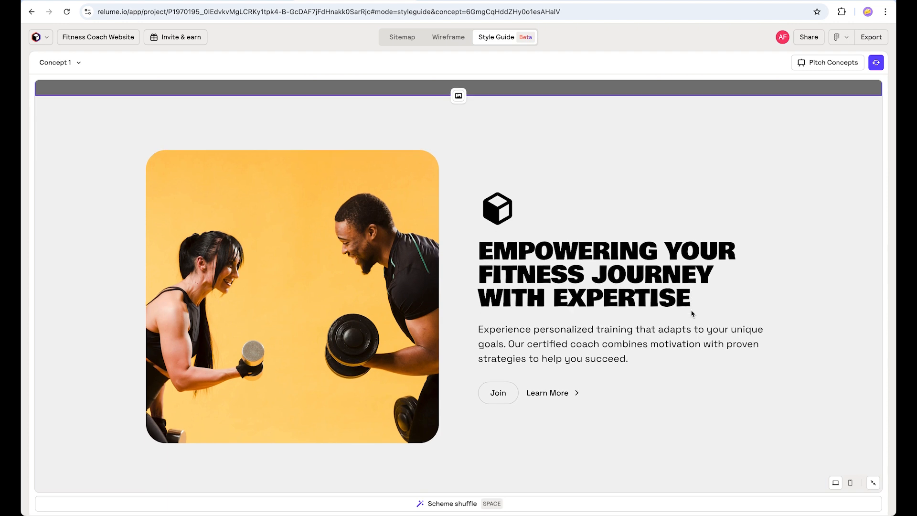
Set the "Empowering Your Fitness Journey with Expertise" section to Heath Lightest and view the other Heath shades
scroll(692, 314, down, 1)
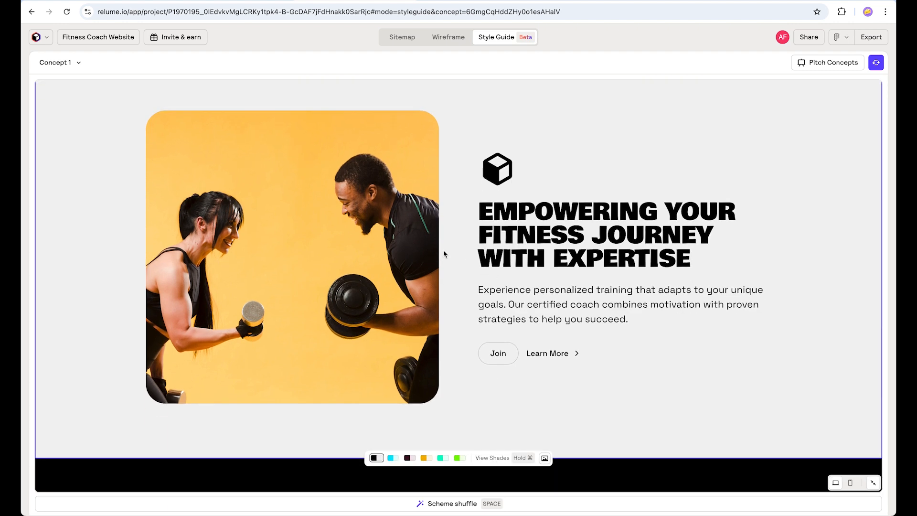
scroll(507, 285, down, 4)
scroll(477, 291, up, 3)
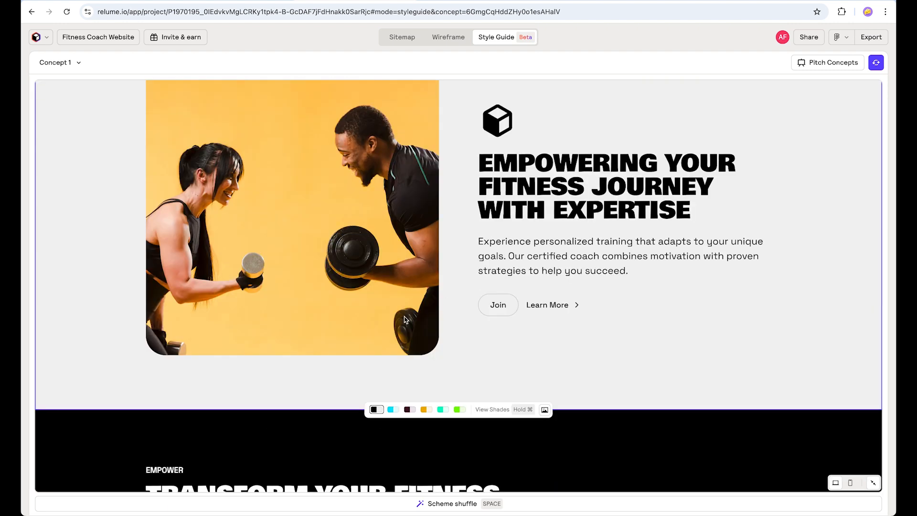
scroll(408, 365, up, 1)
click(395, 437)
click(411, 437)
scroll(438, 394, down, 2)
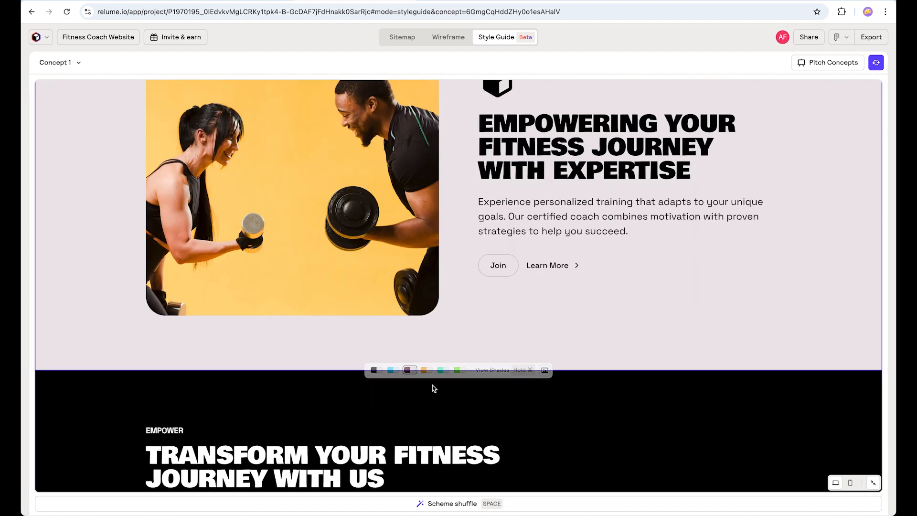
scroll(420, 371, up, 1)
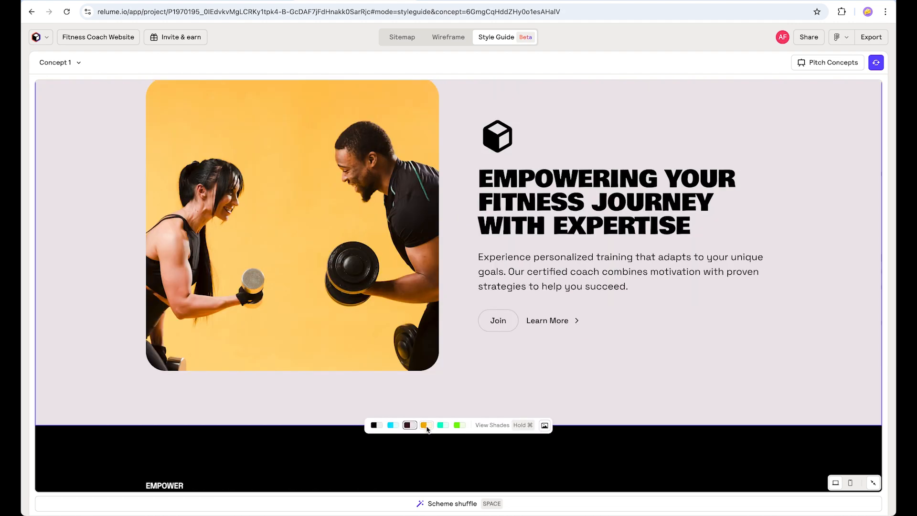
scroll(373, 325, up, 2)
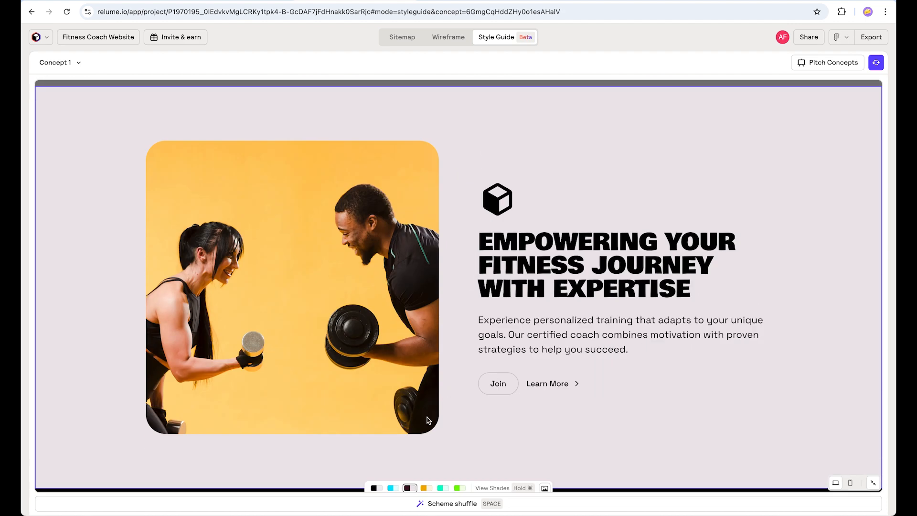
scroll(429, 420, down, 2)
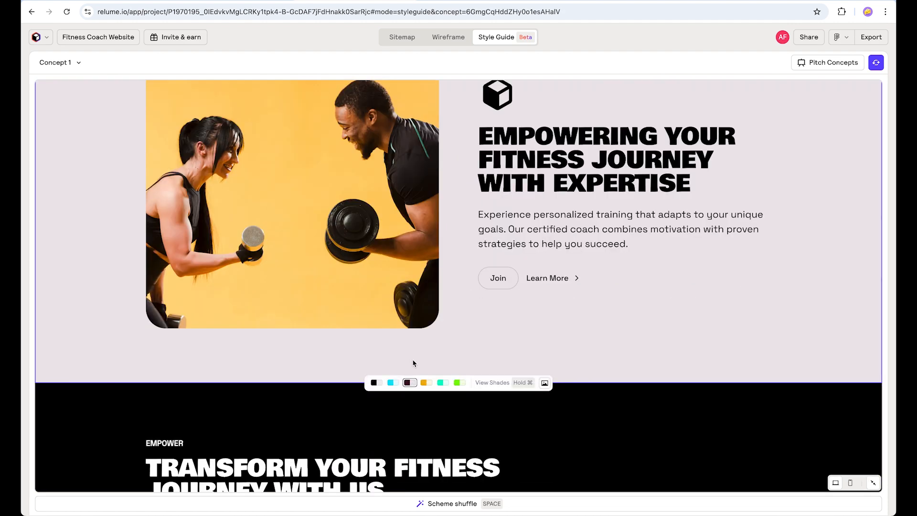
key(super)
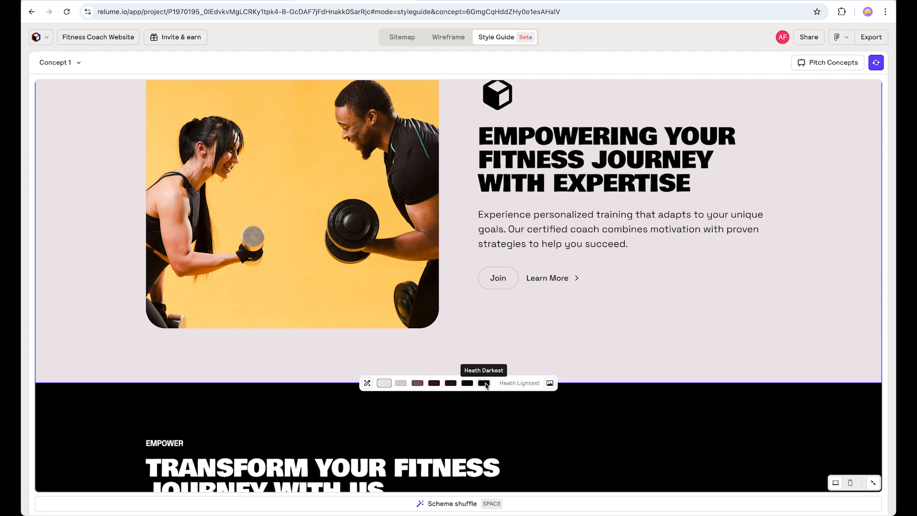
scroll(463, 160, up, 1)
scroll(498, 266, down, 1)
Set the "Transform Your Fitness Journey with Us" section to Heath Darkest and compare it with the neighbouring sections
scroll(585, 267, down, 5)
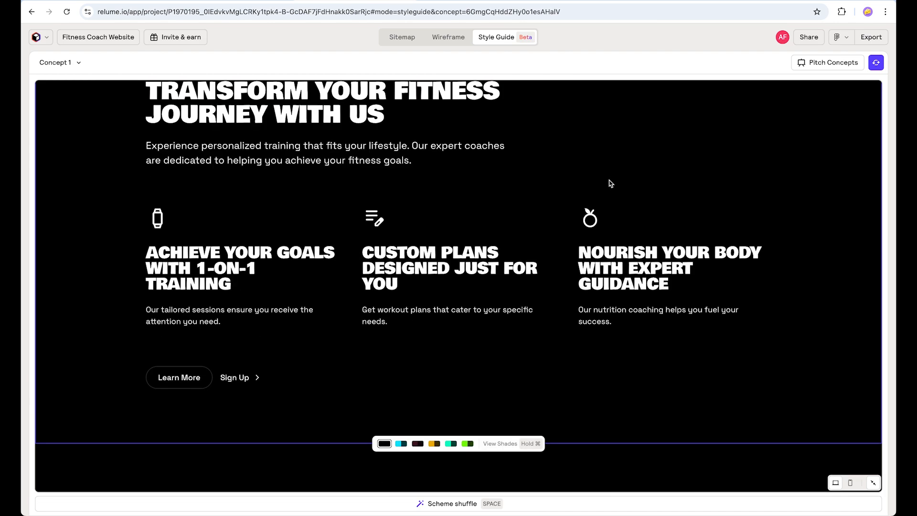
scroll(629, 264, down, 2)
scroll(620, 257, up, 9)
scroll(617, 254, down, 9)
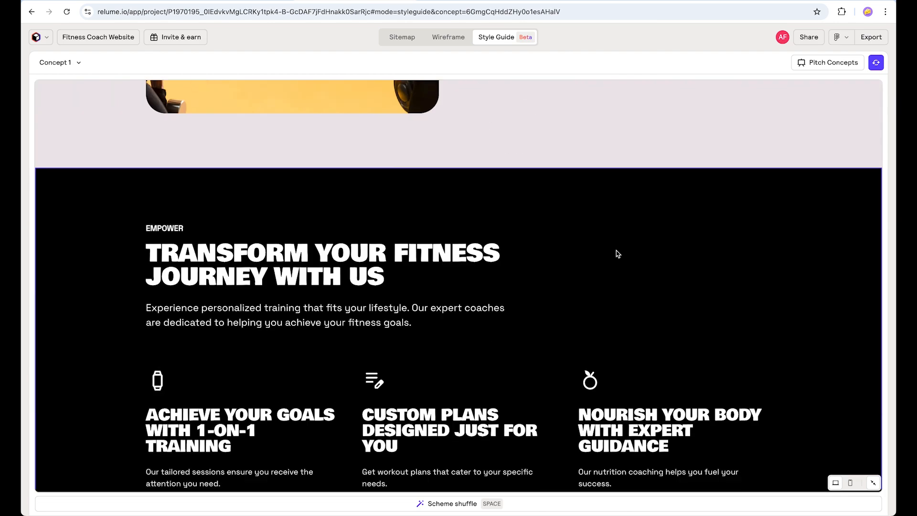
click(418, 410)
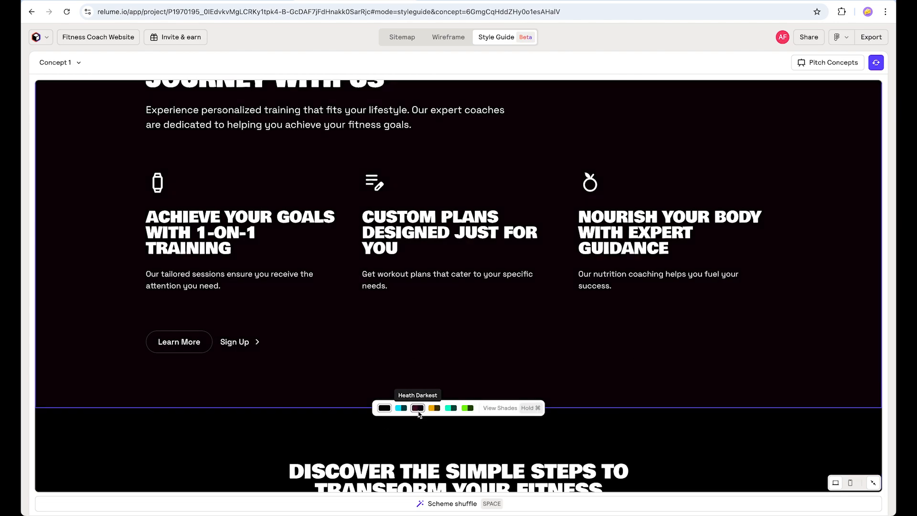
scroll(618, 315, up, 4)
scroll(262, 272, down, 1)
scroll(370, 220, up, 1)
scroll(382, 229, up, 5)
scroll(403, 241, down, 11)
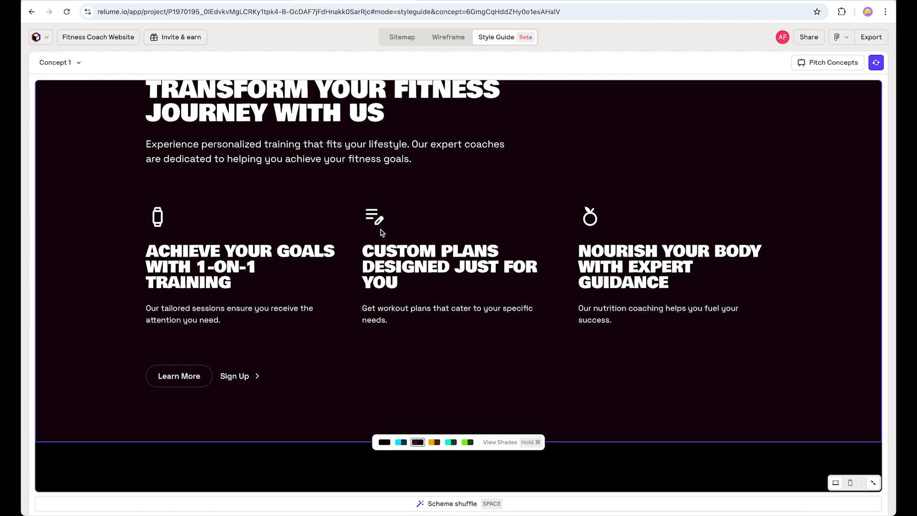
Try Neutral White on the "Discover the Simple Steps to Transform Your Fitness Journey Today" section and compare it with the sections above
scroll(518, 302, down, 6)
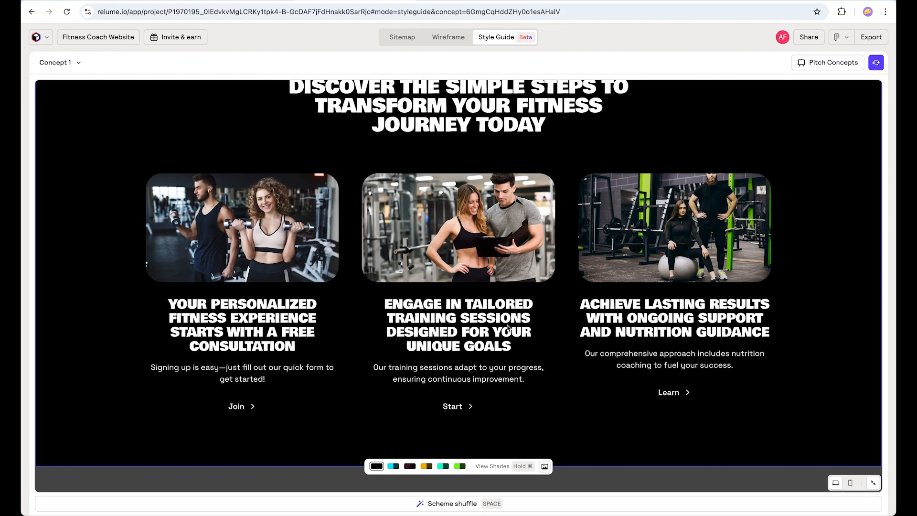
key(super)
click(375, 468)
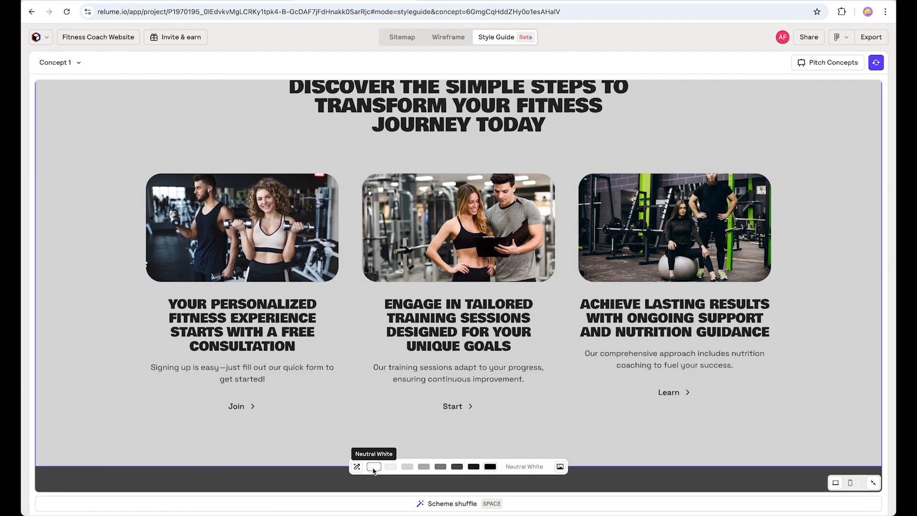
scroll(542, 369, up, 10)
scroll(543, 369, down, 10)
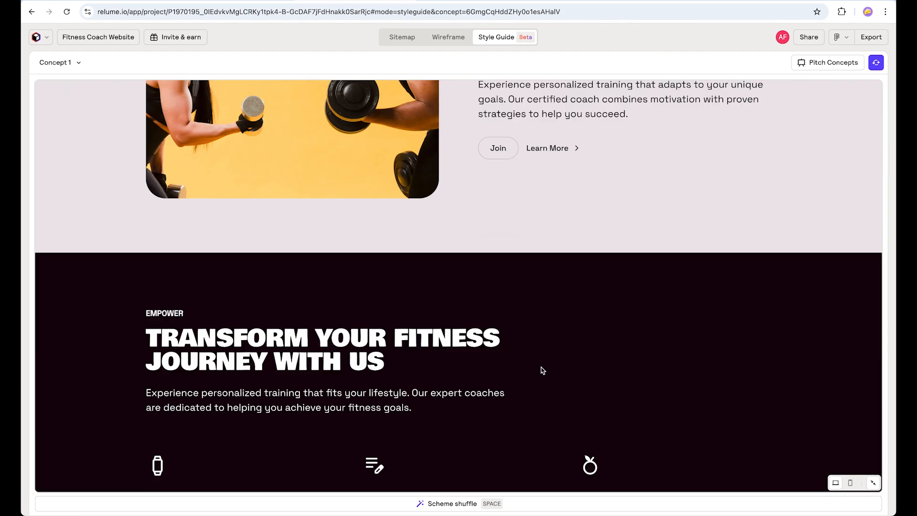
Set the "Discover the Simple Steps to Transform Your Fitness Journey Today" section to Heath Lightest and compare it with the rest of the page
click(412, 435)
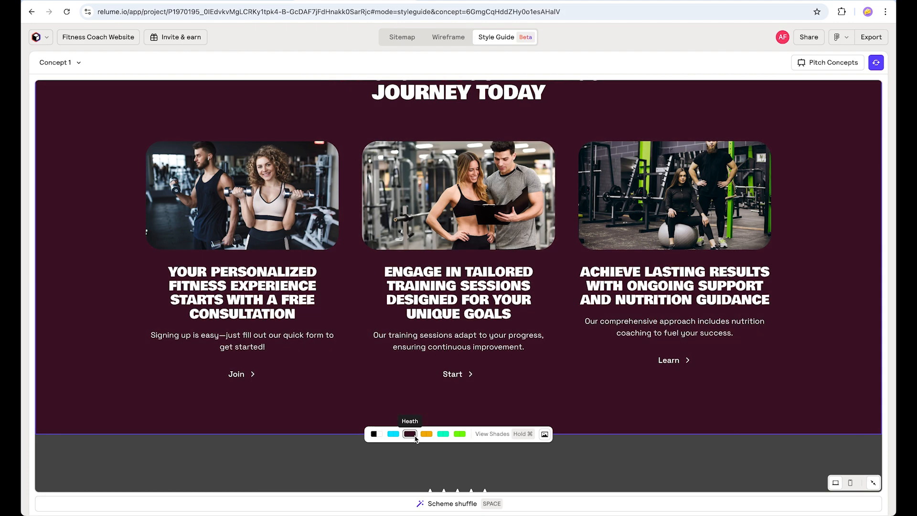
key(super)
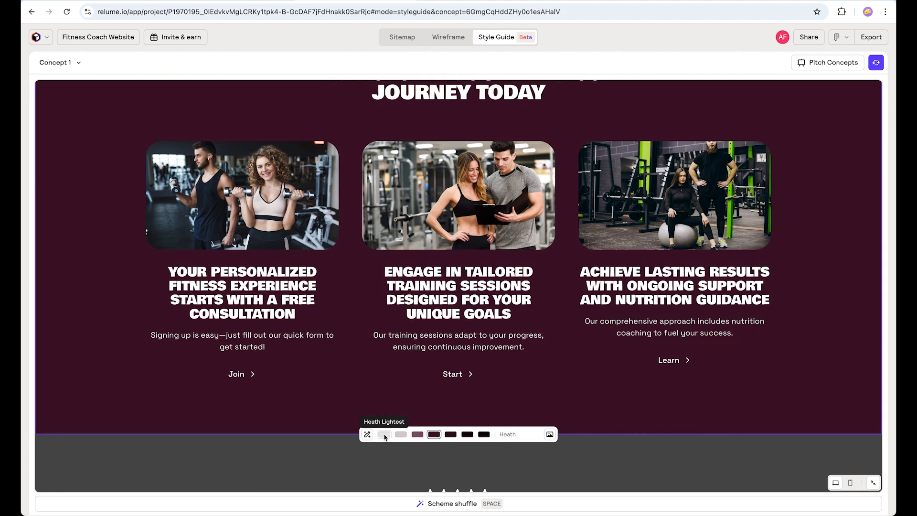
click(384, 435)
scroll(430, 430, up, 10)
scroll(458, 219, down, 3)
scroll(459, 219, down, 5)
scroll(525, 234, up, 10)
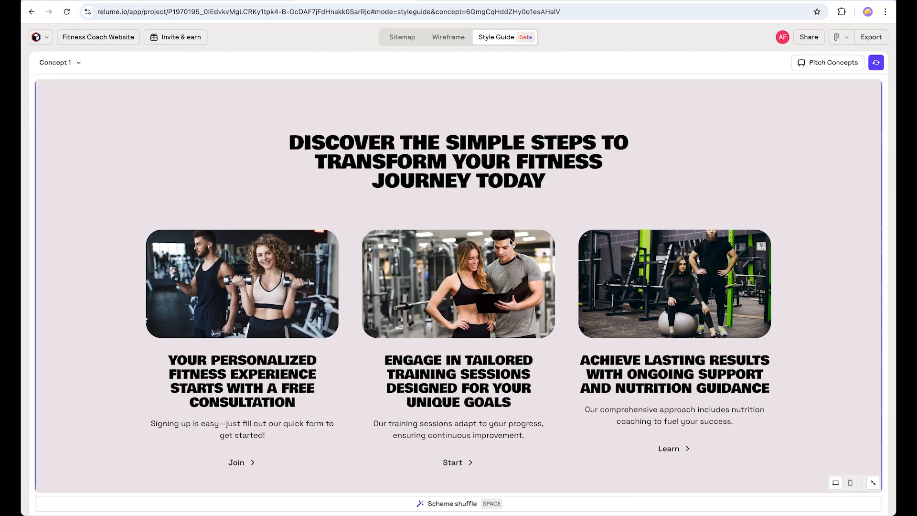
scroll(535, 240, up, 5)
scroll(432, 237, down, 2)
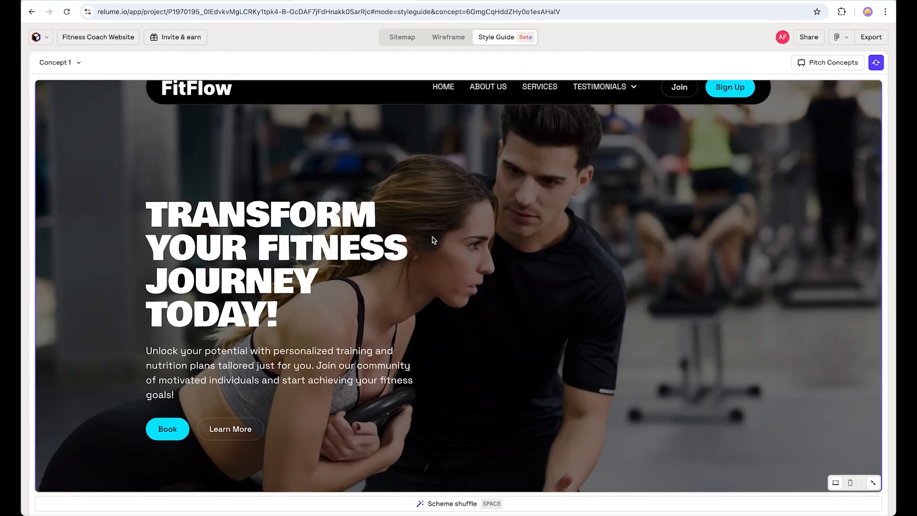
scroll(484, 301, up, 2)
scroll(484, 301, down, 15)
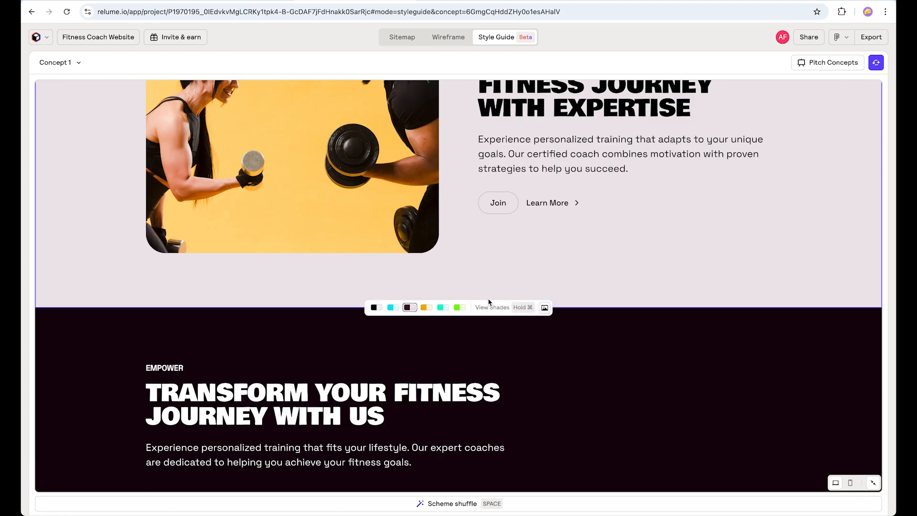
Switch the testimonial section from neutral to the Cyan / Aqua color and compare it with the sections above
scroll(488, 302, down, 2)
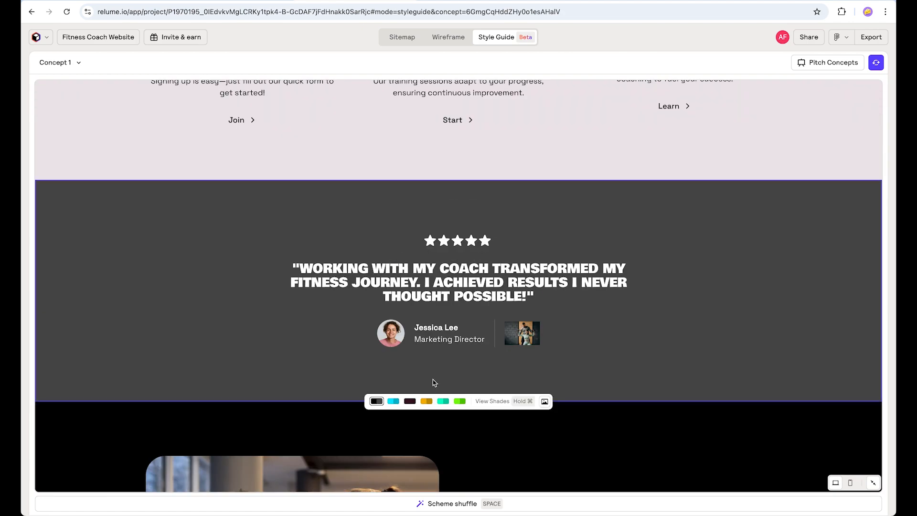
click(393, 401)
scroll(591, 309, up, 12)
scroll(590, 309, up, 8)
scroll(591, 309, down, 10)
scroll(591, 309, down, 5)
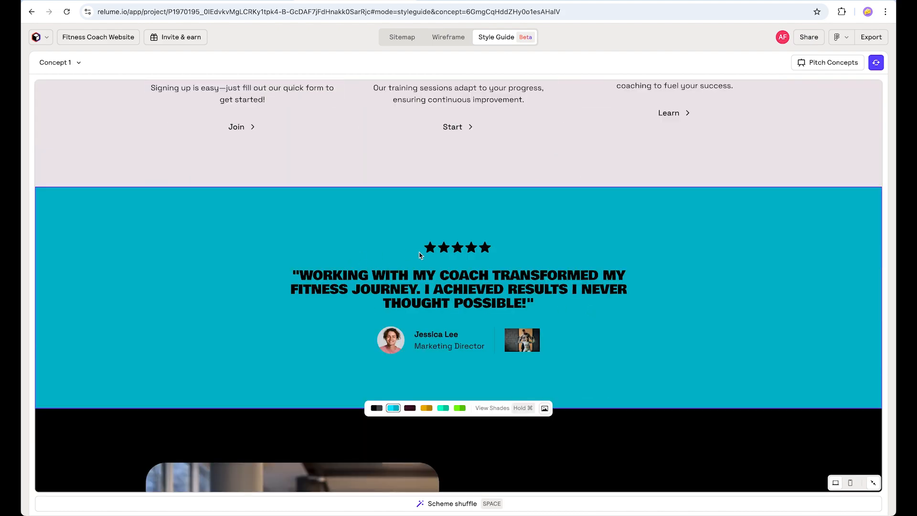
Set the "Medium Length Heading Goes Here" section to the main Cyan / Aqua shade
scroll(747, 242, down, 18)
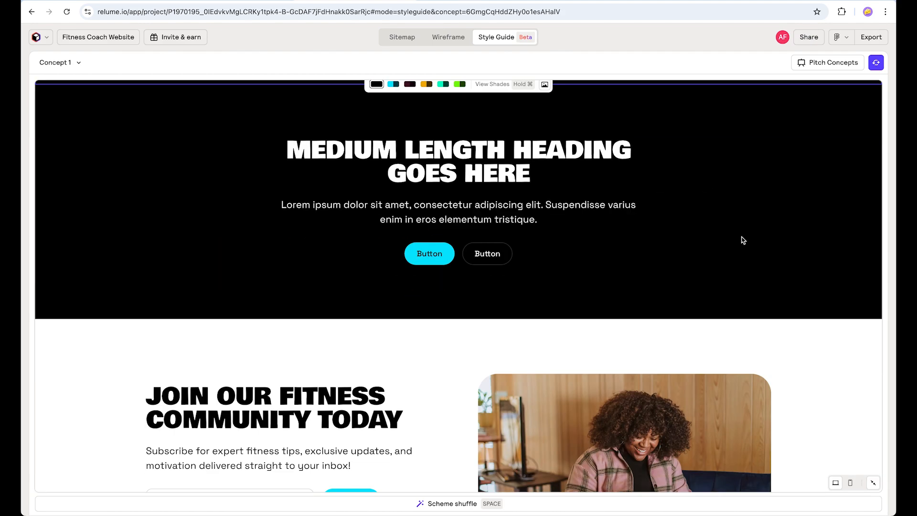
scroll(743, 240, up, 4)
scroll(688, 305, down, 4)
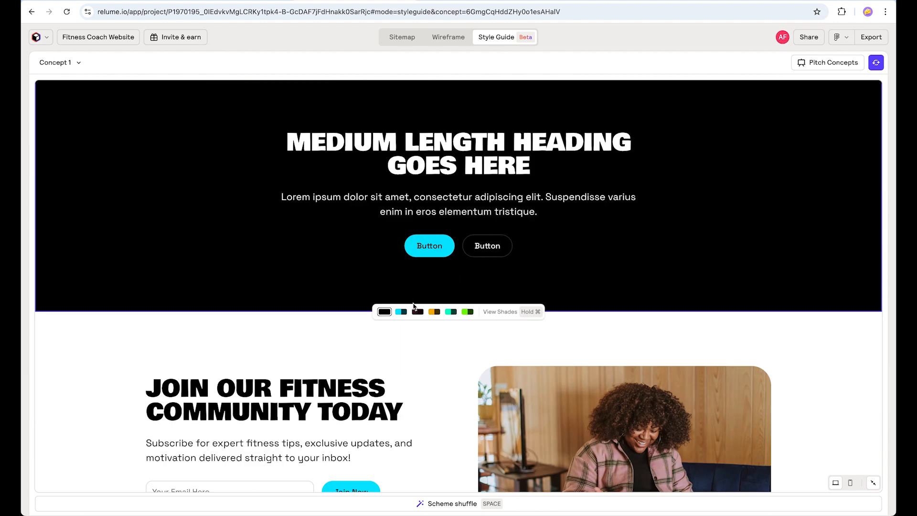
click(401, 312)
key(super)
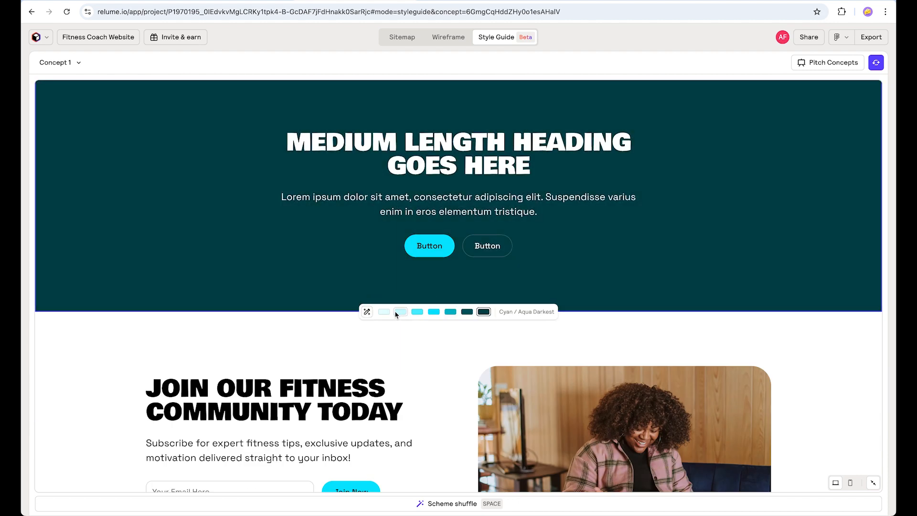
click(434, 313)
scroll(555, 270, up, 5)
Set the footer to a near-black Neutral shade and the "Join Our Fitness Community Today" section to Cyan / Aqua
scroll(461, 279, down, 12)
scroll(449, 284, up, 1)
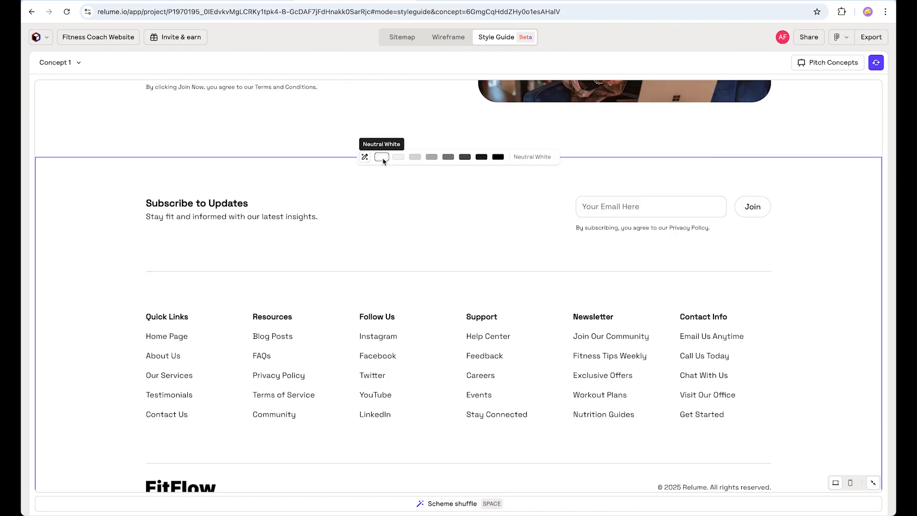
click(489, 157)
scroll(430, 197, up, 3)
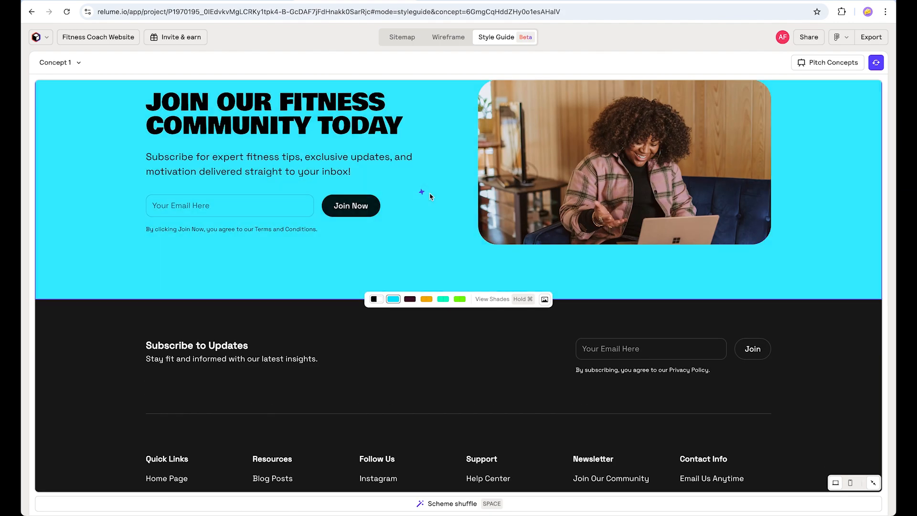
scroll(382, 239, up, 6)
scroll(338, 288, down, 3)
Brighten the testimonial section to the main Cyan / Aqua shade and compare it with the section above
scroll(356, 314, up, 15)
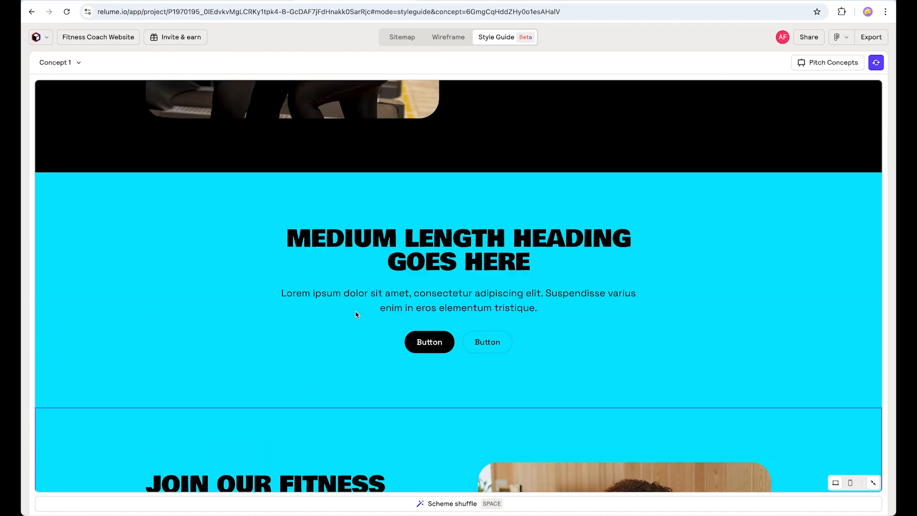
scroll(357, 314, up, 1)
click(425, 378)
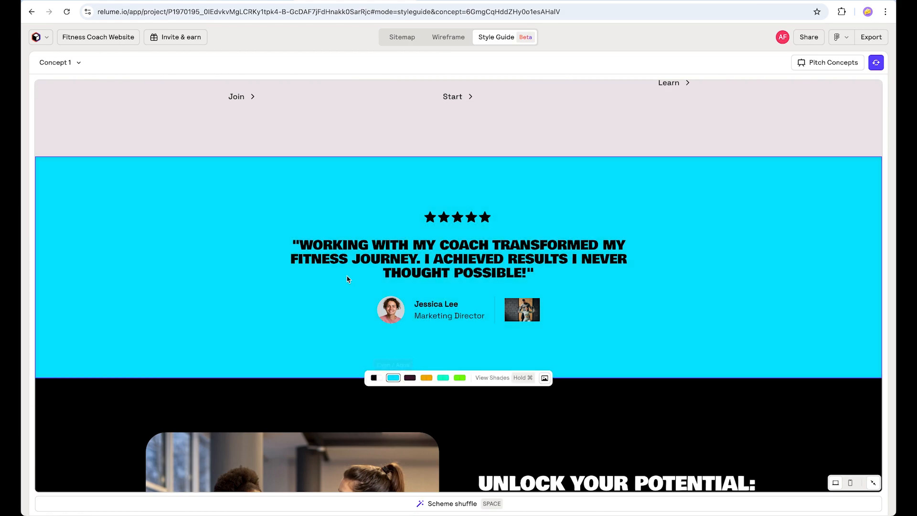
scroll(286, 277, up, 4)
scroll(250, 273, up, 8)
scroll(191, 268, down, 6)
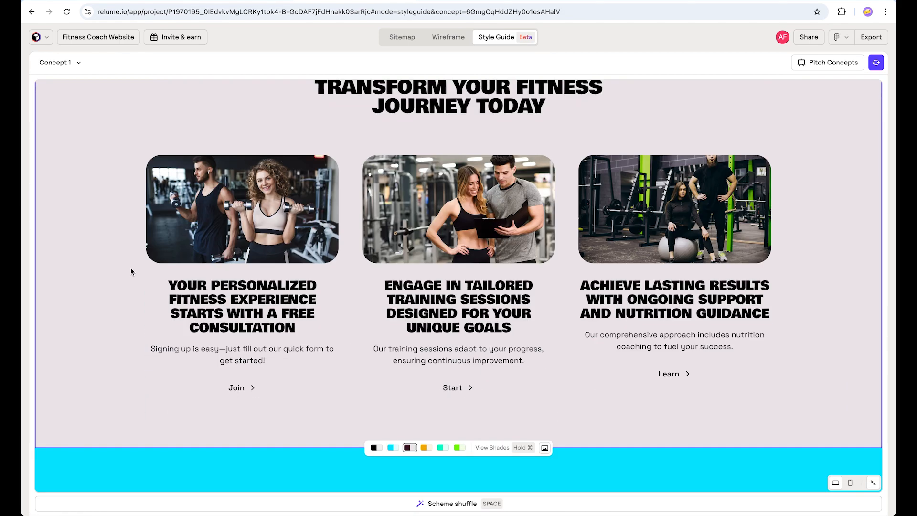
Try a pale Selective Yellow shade on the "Empowering Your Fitness Journey with Expertise" section and check it against the whole page
scroll(132, 270, up, 7)
scroll(131, 268, up, 15)
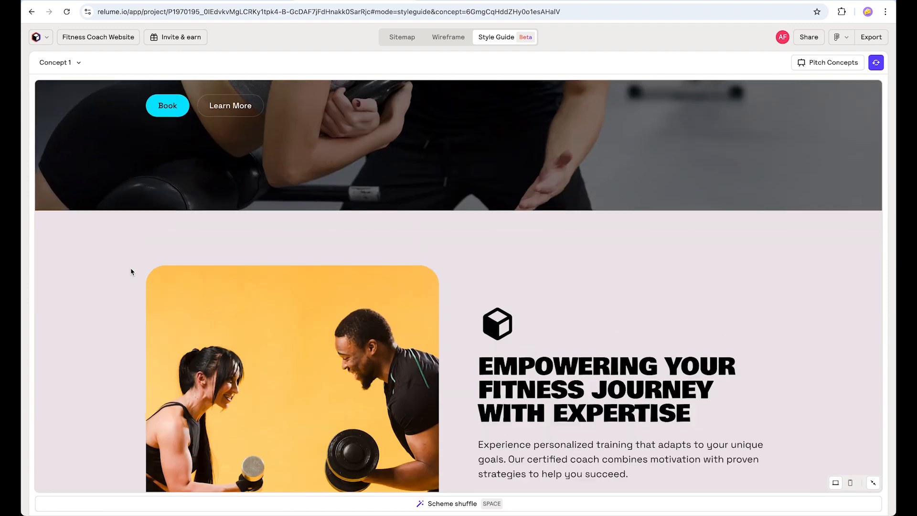
scroll(435, 264, down, 2)
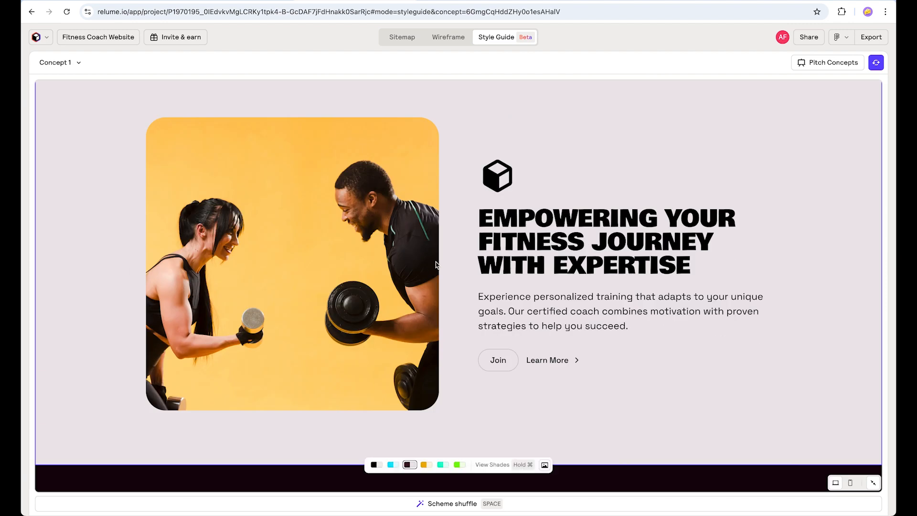
click(430, 468)
scroll(654, 239, up, 9)
scroll(654, 239, down, 5)
scroll(655, 239, down, 20)
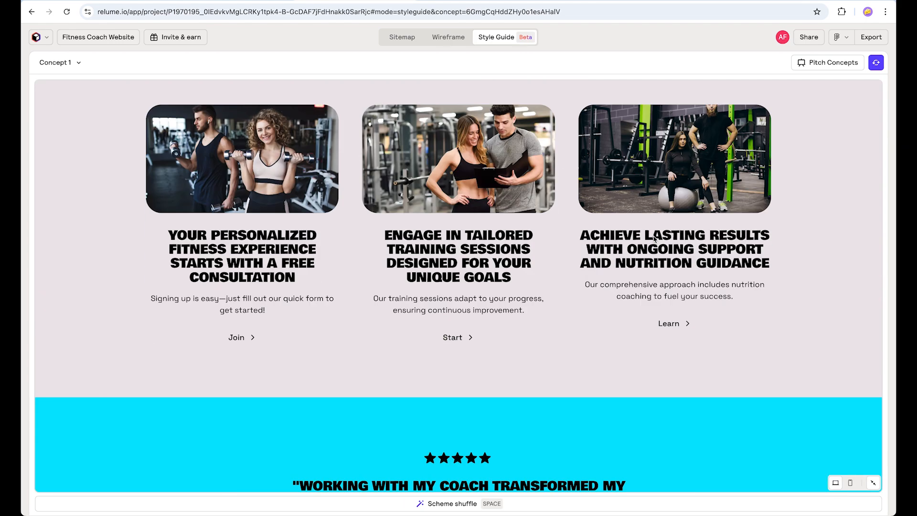
scroll(654, 239, down, 10)
scroll(655, 239, up, 12)
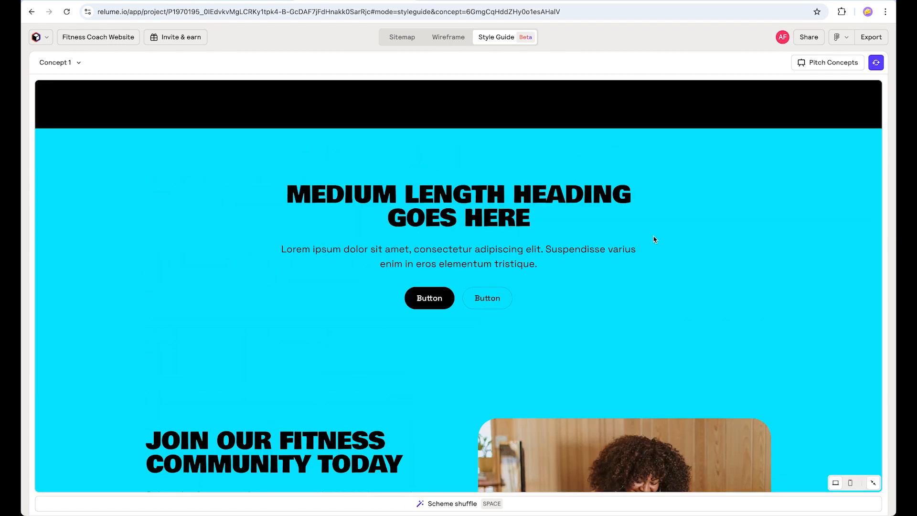
scroll(654, 239, up, 12)
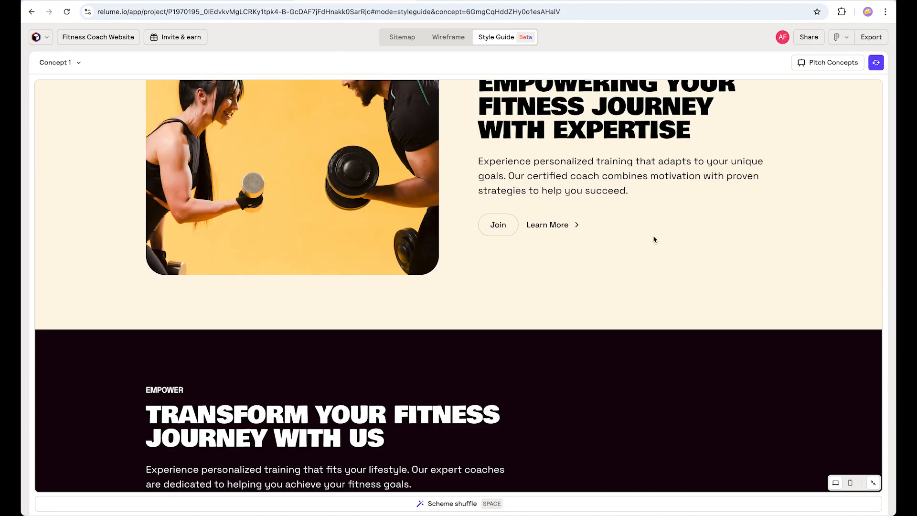
scroll(653, 238, up, 6)
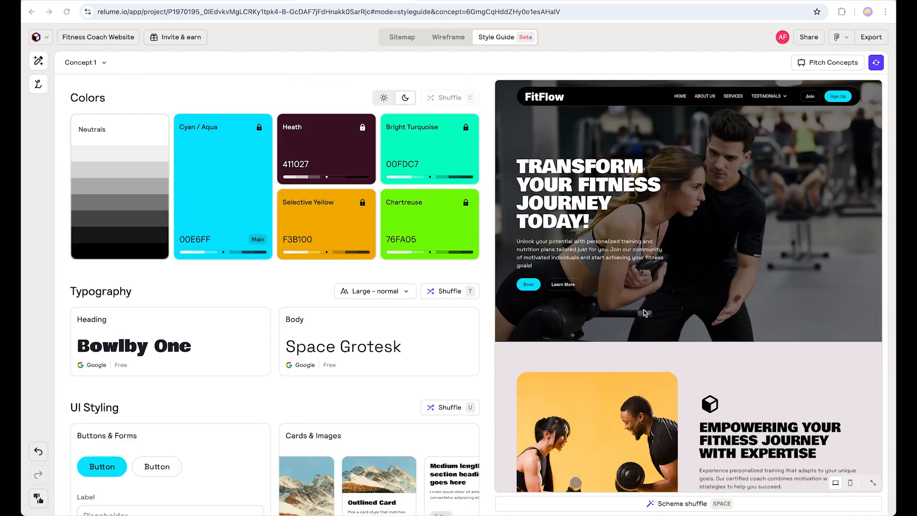
Review the section colors down the whole homepage beside the style guide's palette
scroll(695, 267, down, 10)
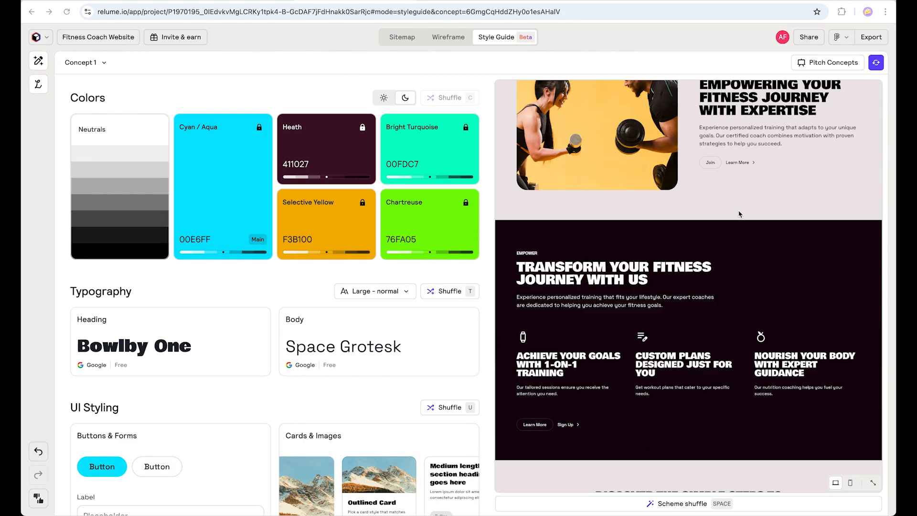
scroll(723, 246, down, 10)
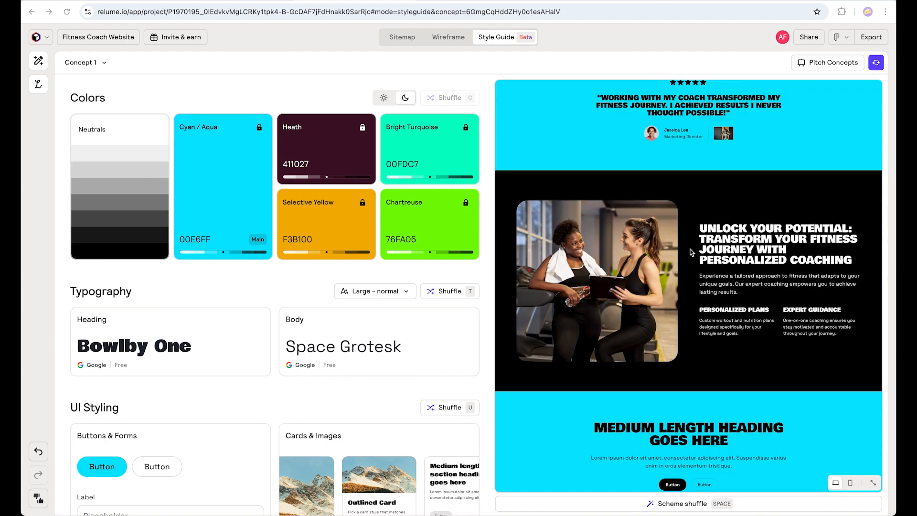
scroll(691, 252, down, 5)
scroll(691, 252, up, 12)
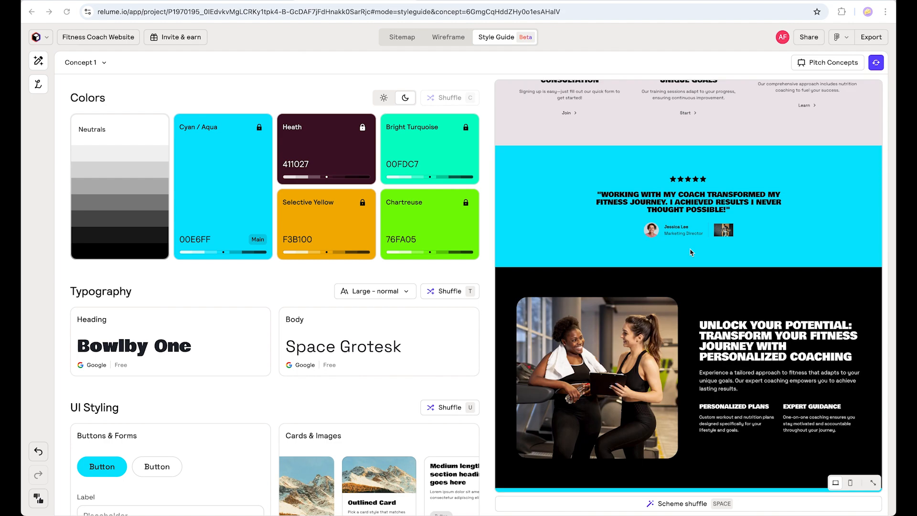
scroll(690, 252, up, 7)
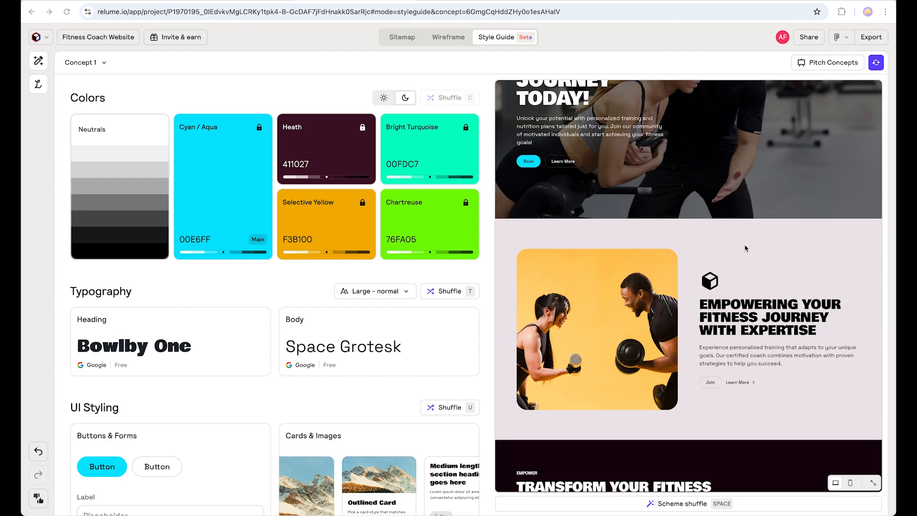
scroll(745, 248, up, 2)
scroll(768, 360, down, 2)
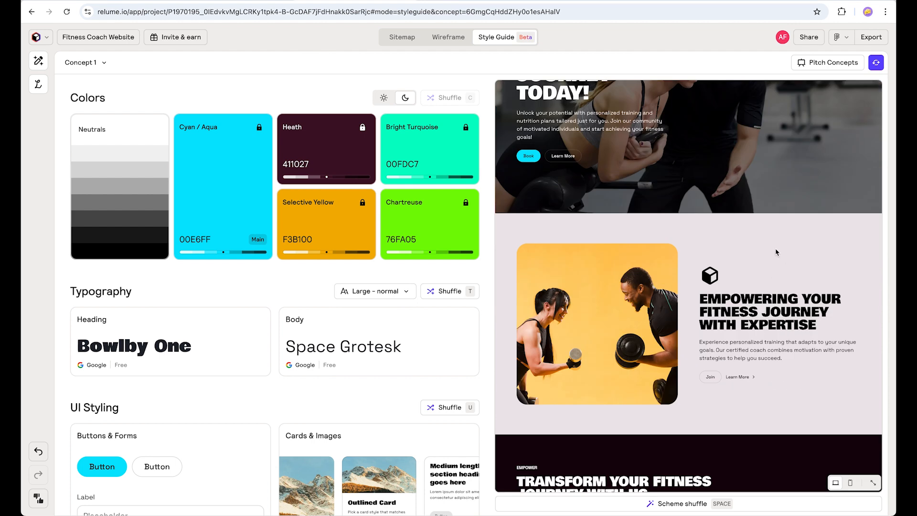
Cycle the color scheme of the "Empowering Your Fitness Journey with Expertise" section to Neutral black and review the page down to the footer
click(766, 266)
click(767, 266)
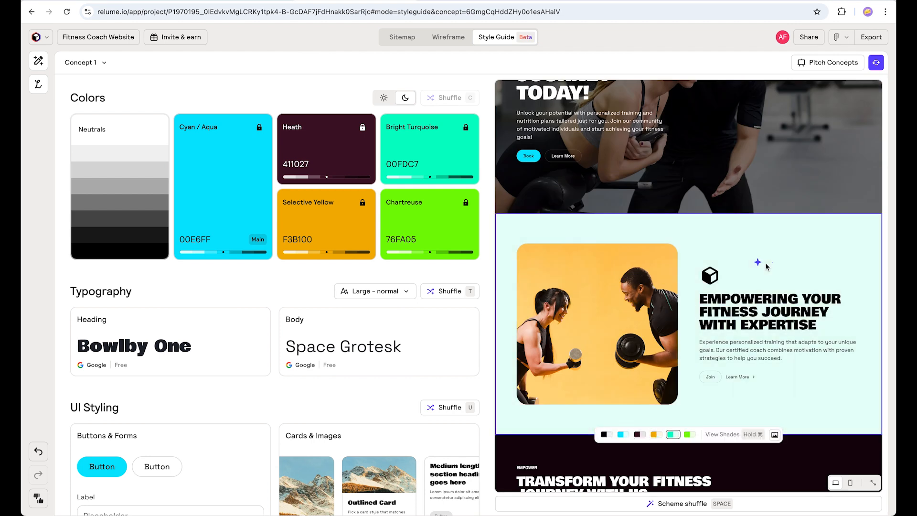
click(767, 267)
click(781, 281)
scroll(780, 282, down, 5)
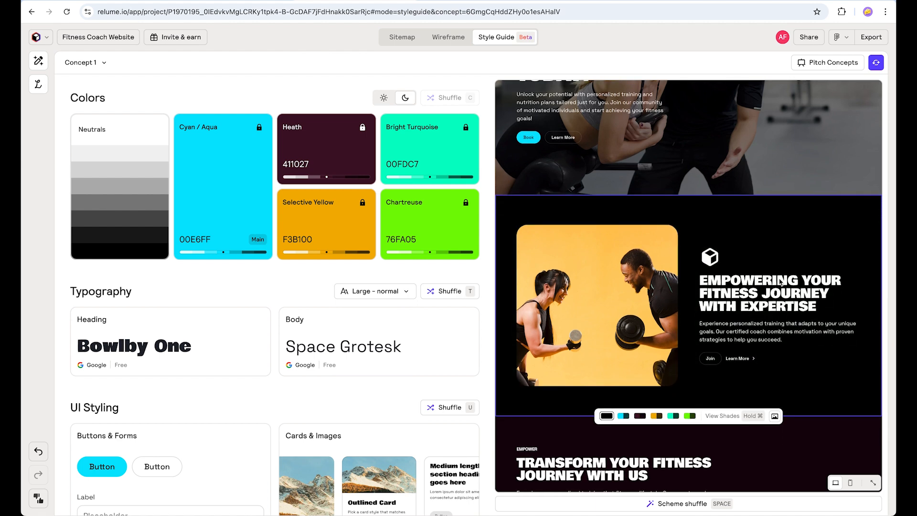
scroll(764, 311, up, 7)
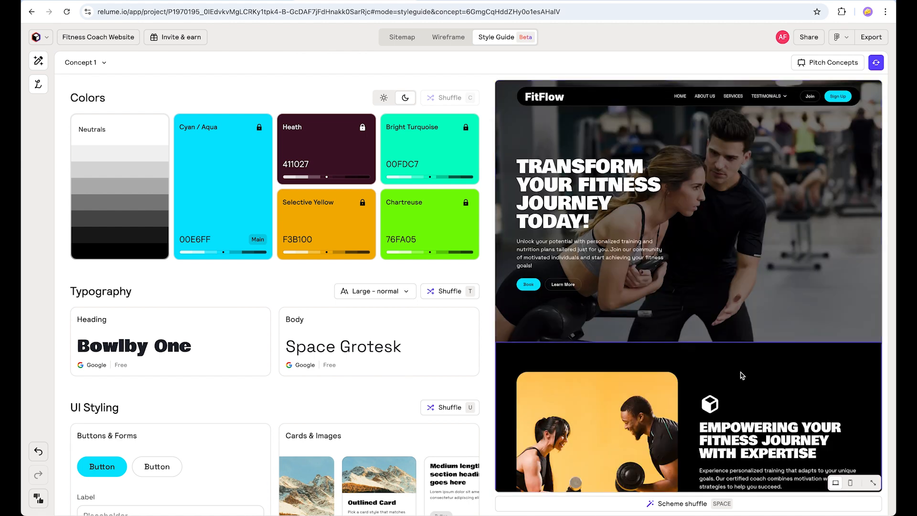
scroll(711, 355, down, 3)
scroll(718, 340, down, 10)
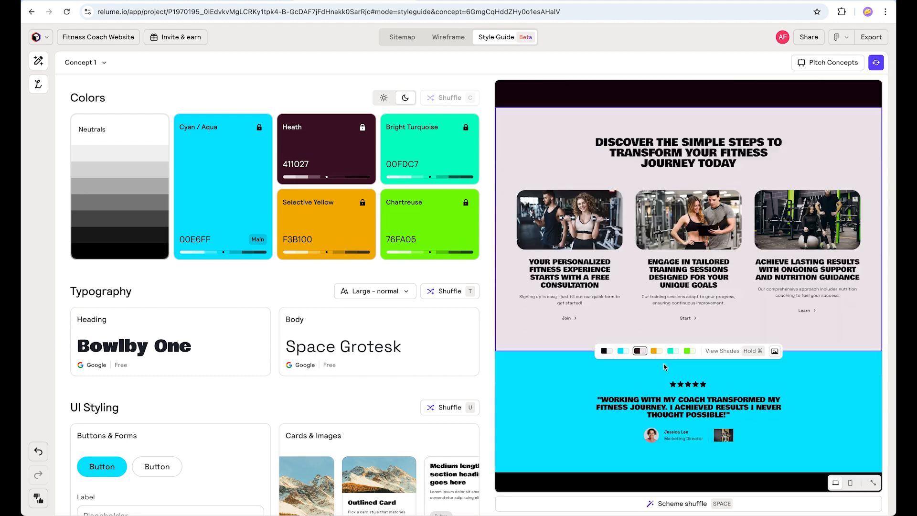
scroll(541, 387, down, 8)
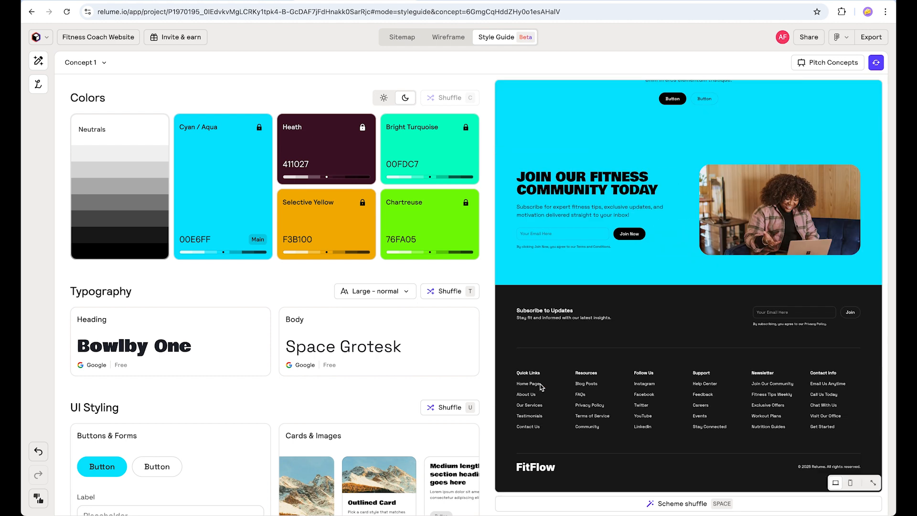
scroll(620, 258, up, 20)
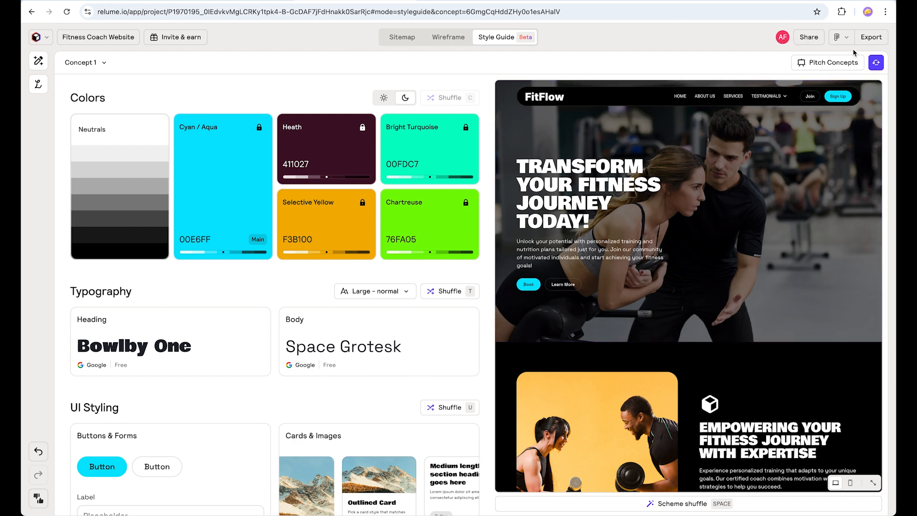
Export the project to Figma by opening the Relume Figma Kit (v3.1) as a Figma file
click(842, 36)
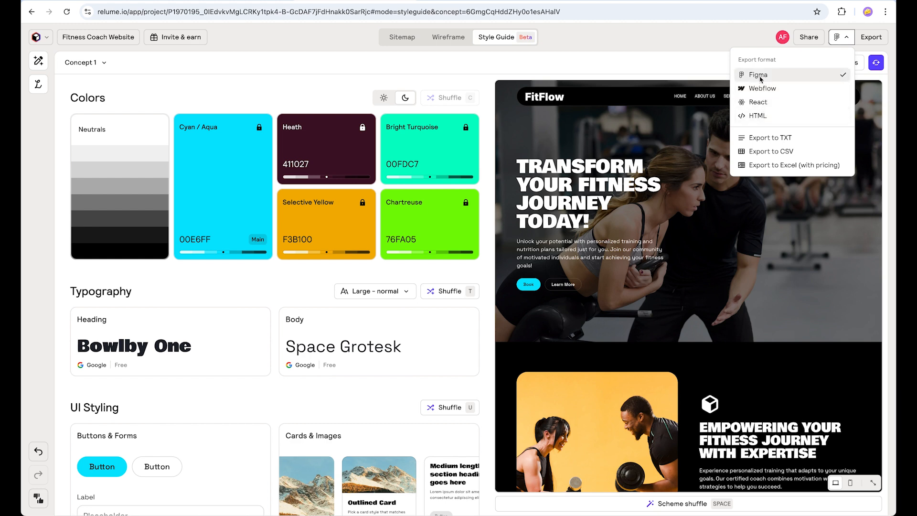
click(876, 39)
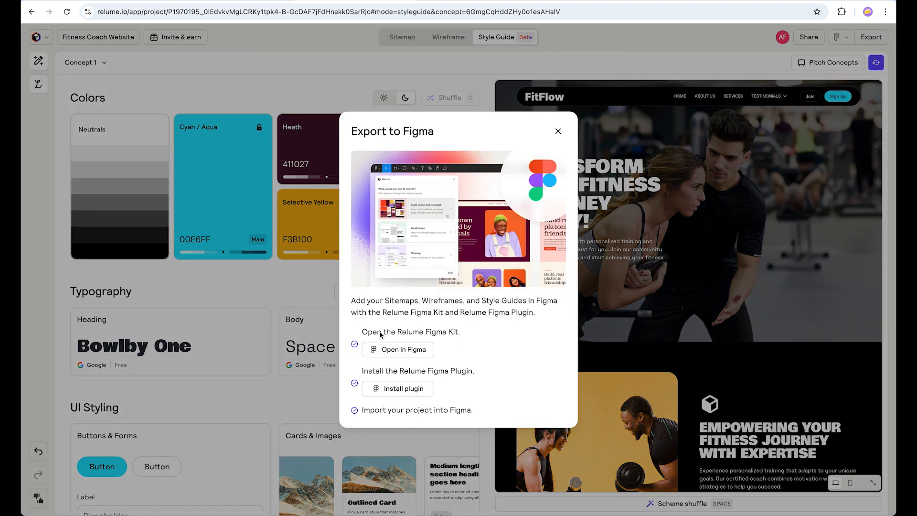
click(402, 352)
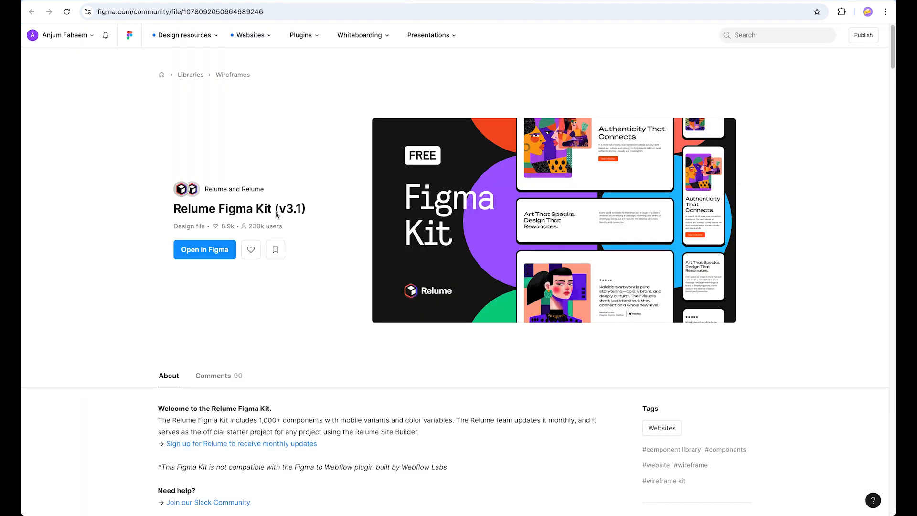
click(197, 253)
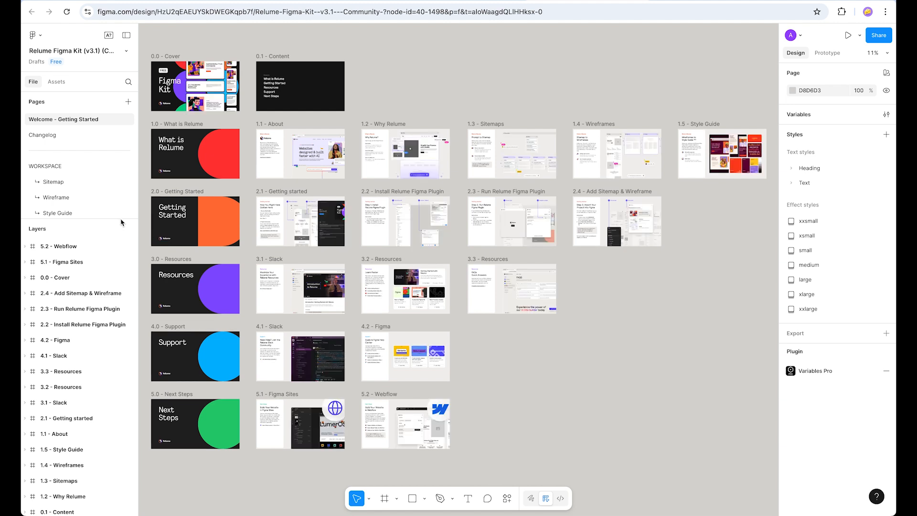
Enlarge the kit's page list, look through its pages and open the Sitemap page under Workspace
drag(121, 221, 119, 461)
scroll(117, 250, down, 5)
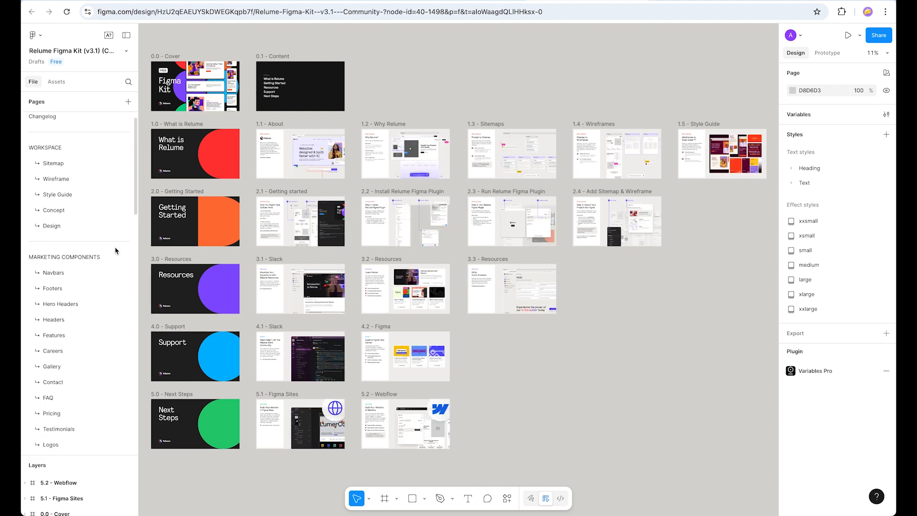
scroll(115, 251, down, 10)
scroll(114, 262, up, 6)
scroll(110, 264, up, 15)
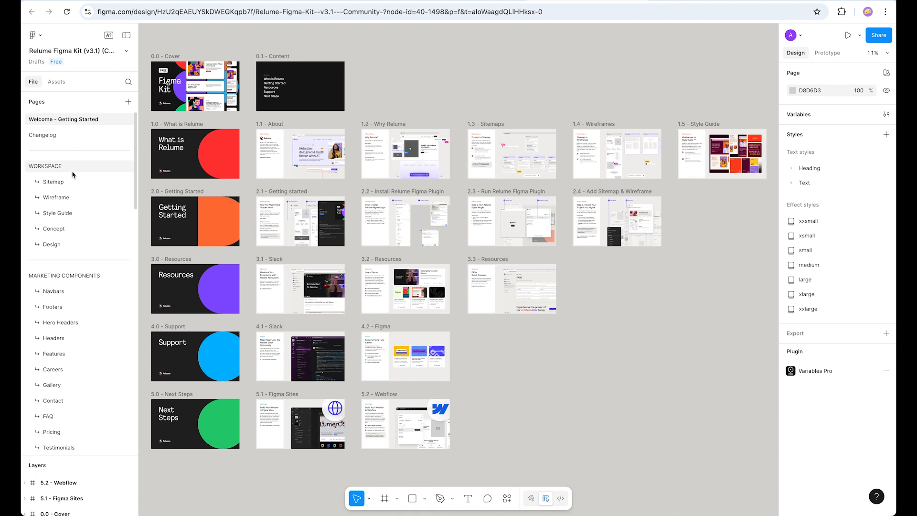
click(67, 183)
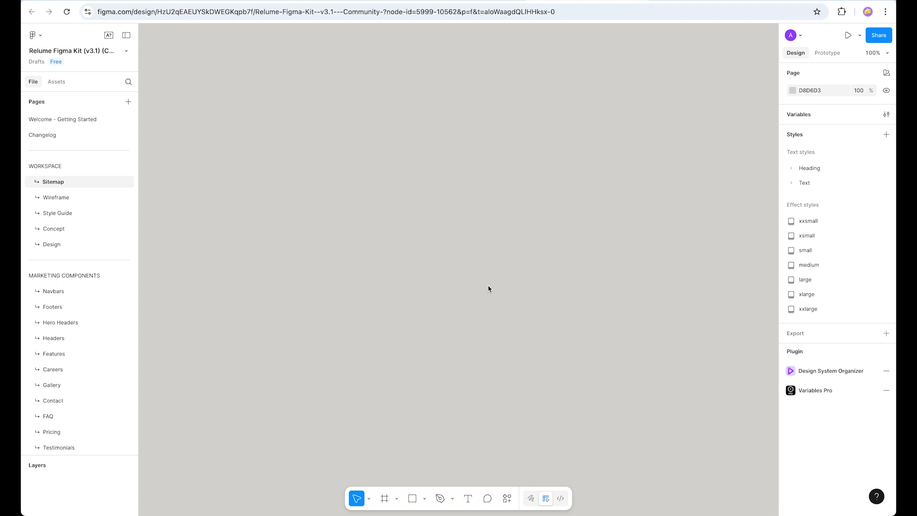
Search the plugins for "relume", run the Relume plugin and open the Fitness Coach Website project in it
key(super+k)
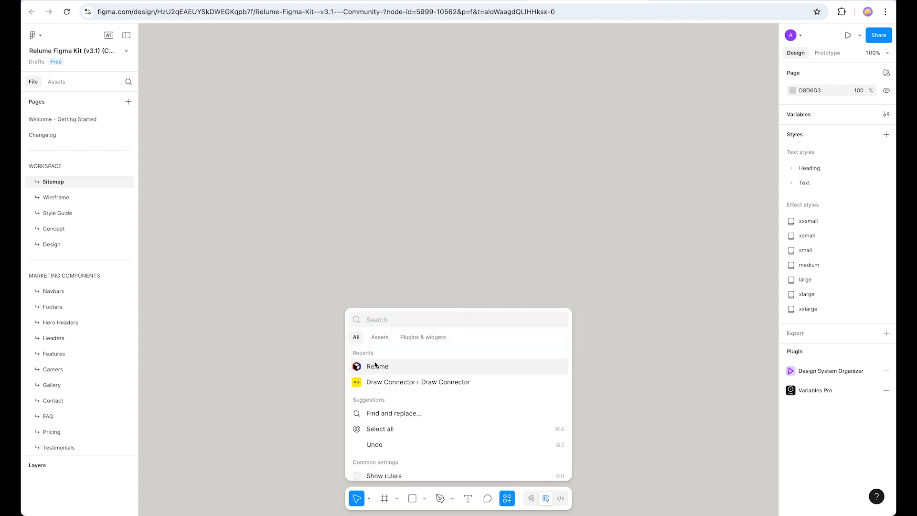
click(425, 337)
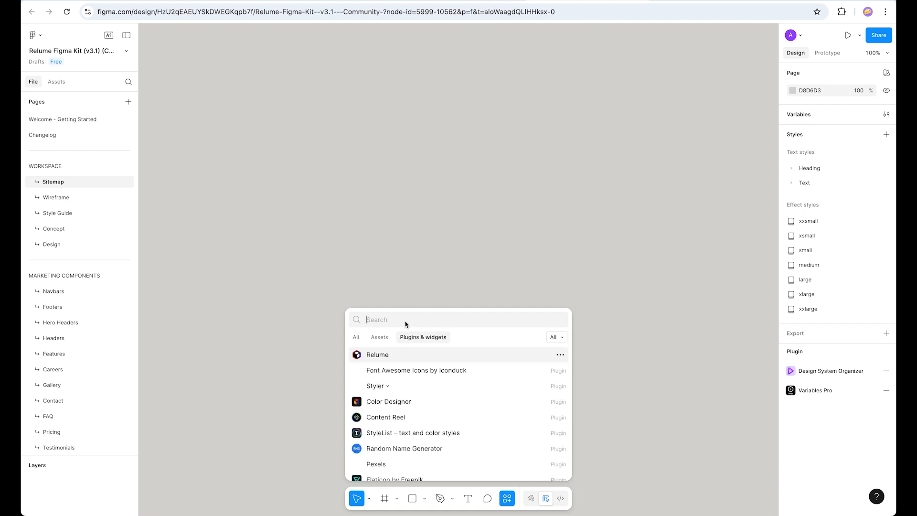
text(relume)
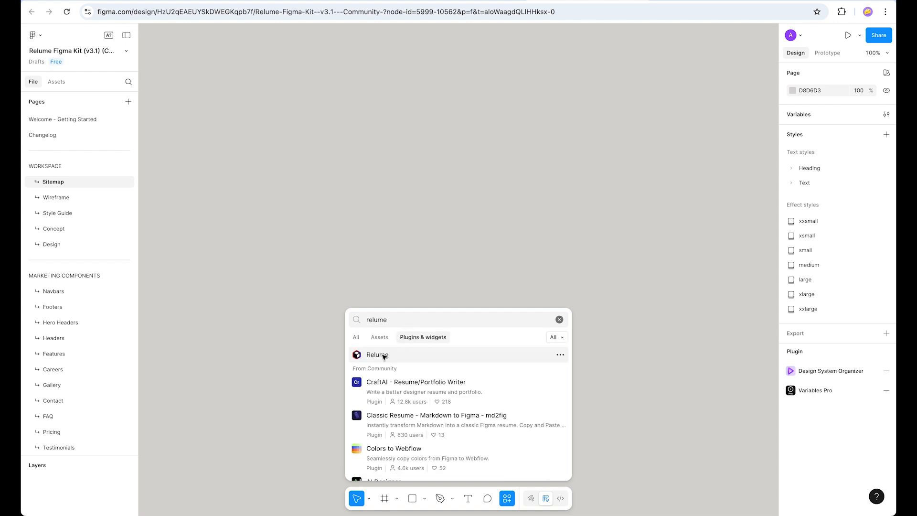
click(392, 356)
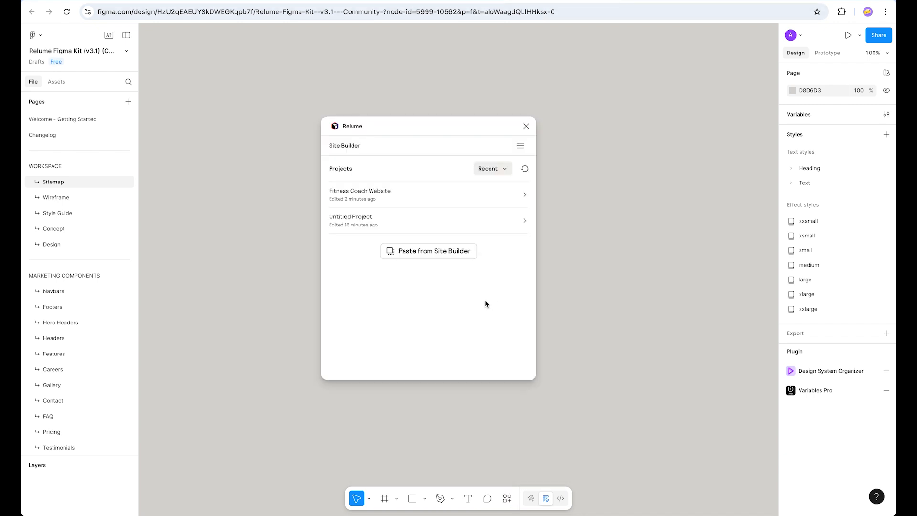
click(350, 201)
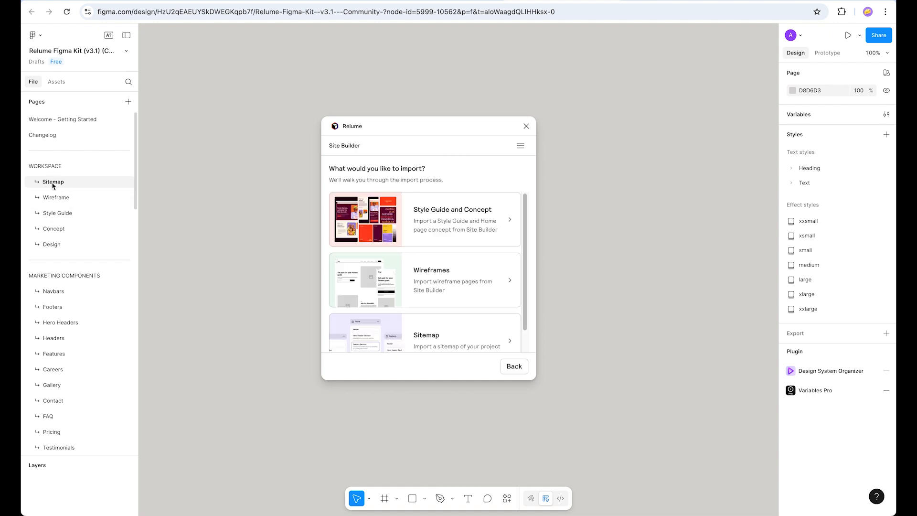
Look over the available import types, import the project's sitemap onto the Sitemap page and finish the import
scroll(521, 253, down, 2)
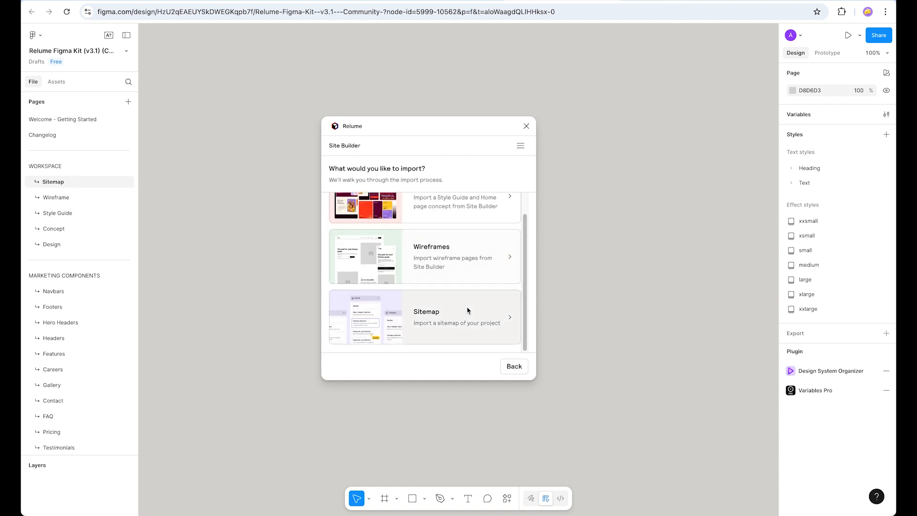
scroll(465, 295, up, 2)
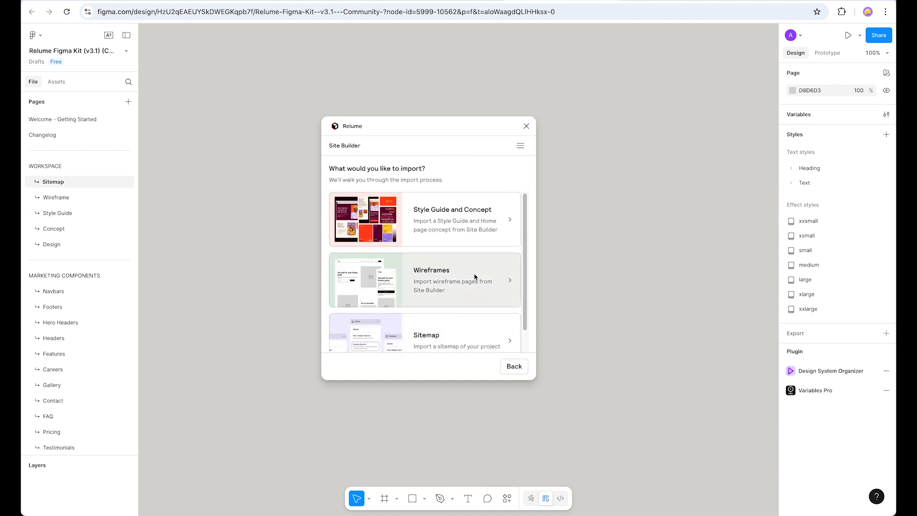
scroll(448, 288, down, 2)
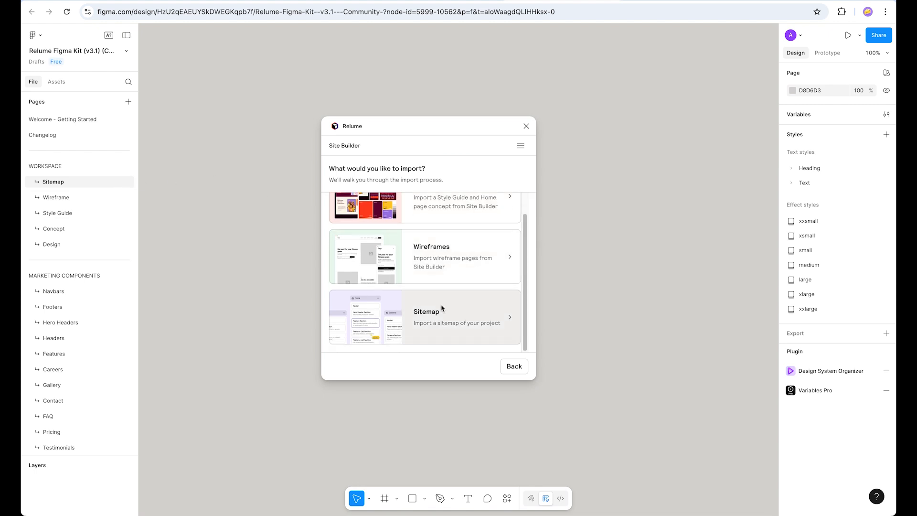
scroll(444, 269, up, 1)
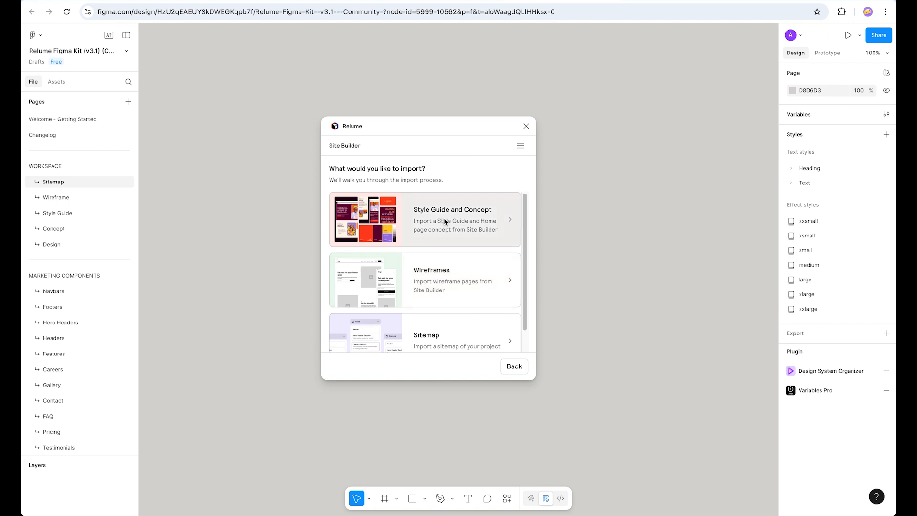
scroll(433, 287, down, 1)
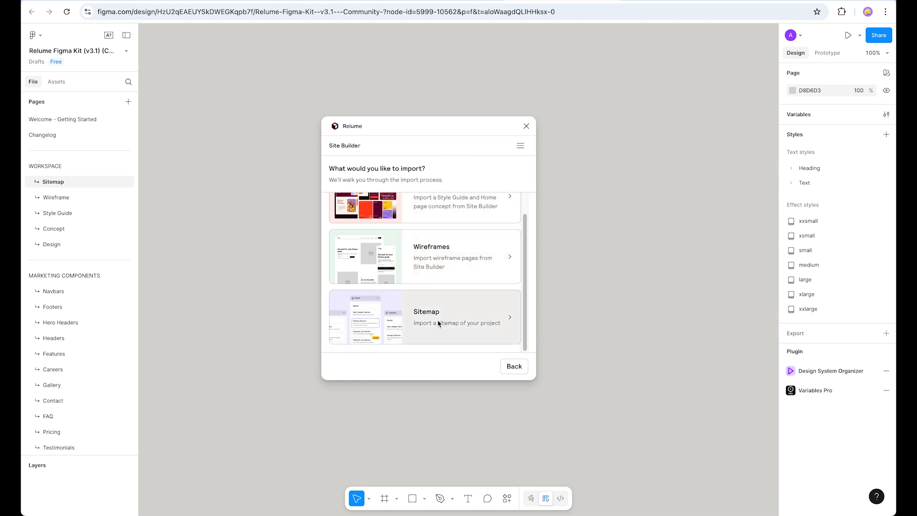
click(432, 322)
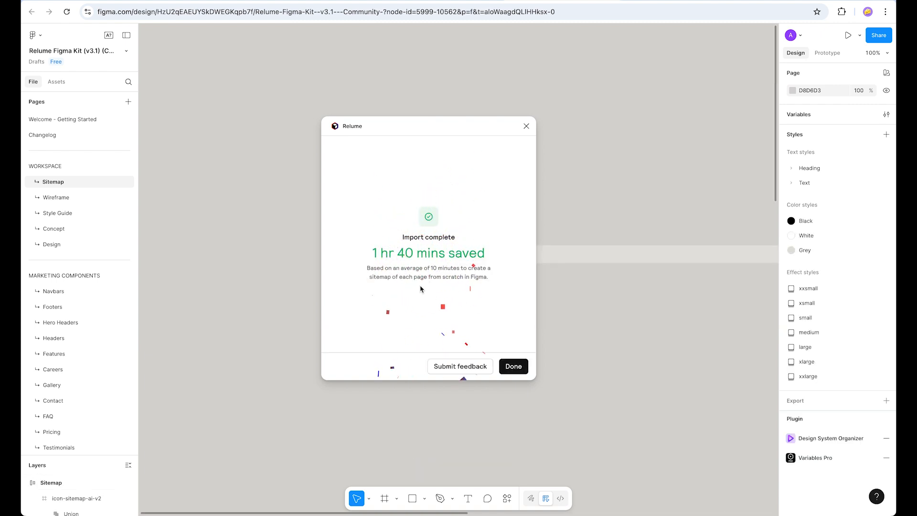
click(515, 366)
Import the Fitness Coach Website's wireframes onto the Wireframe page and finish the import
click(63, 200)
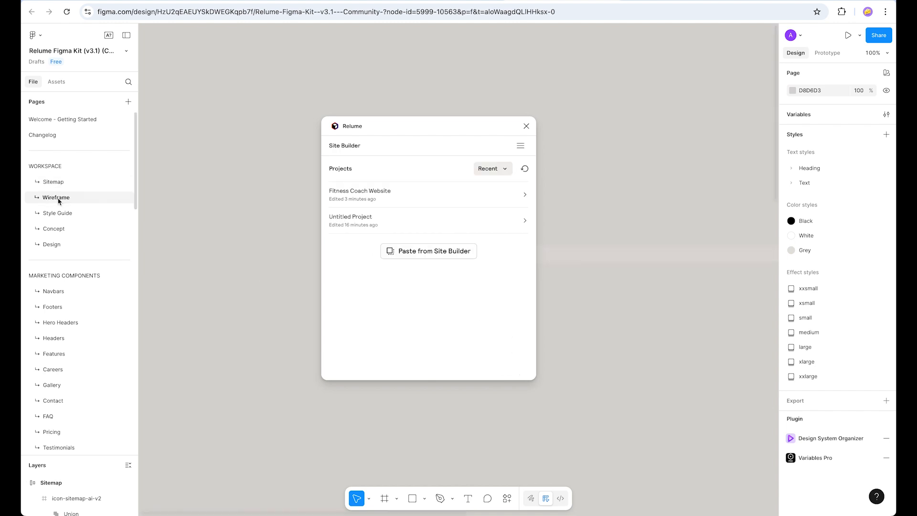
click(373, 196)
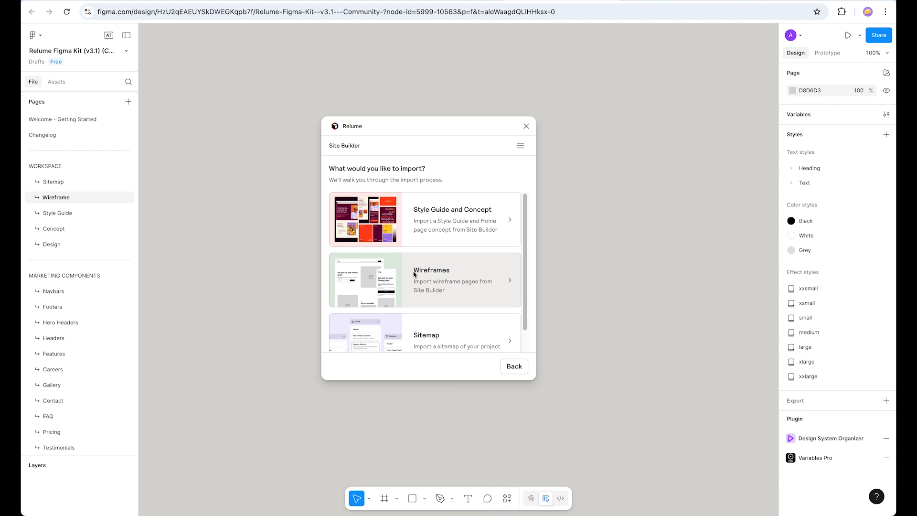
click(434, 272)
click(503, 366)
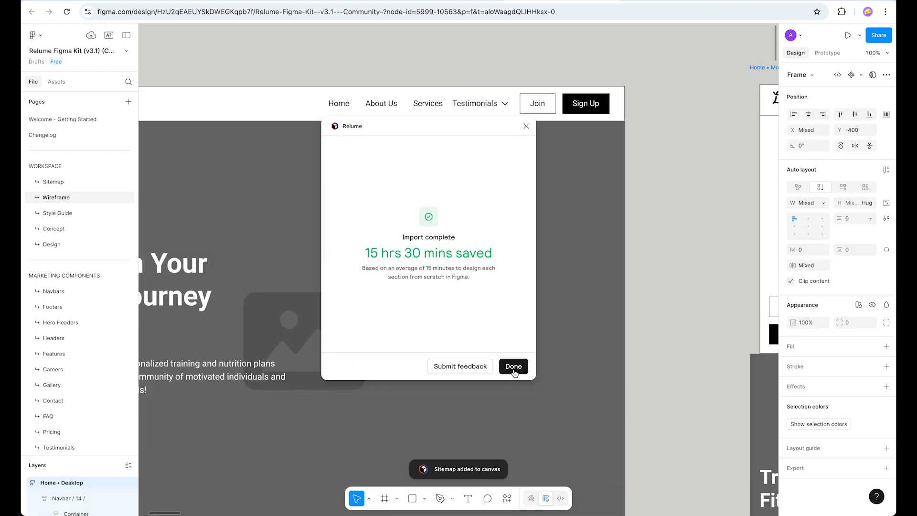
click(514, 366)
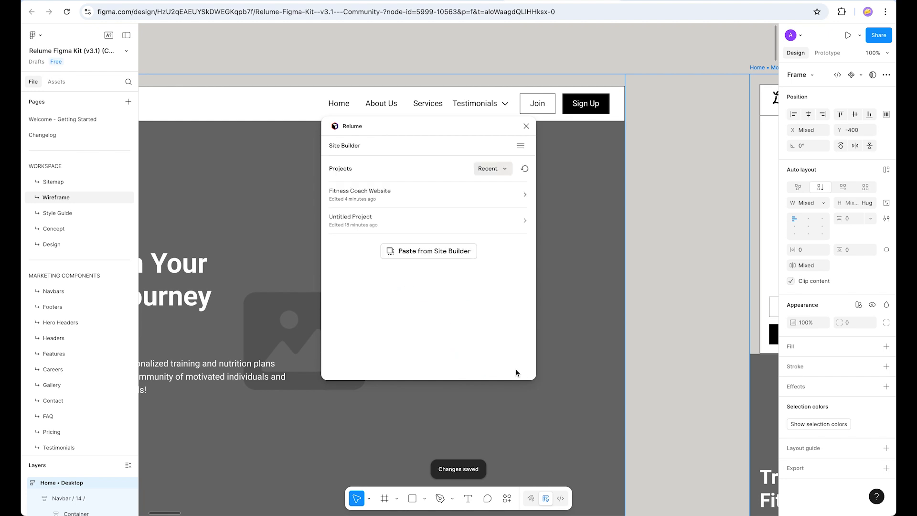
Move the Relume plugin window off the frames and review the imported desktop and mobile wireframes from Home through Blog Post
click(665, 62)
key(minus)
key(minus)
key(minus)
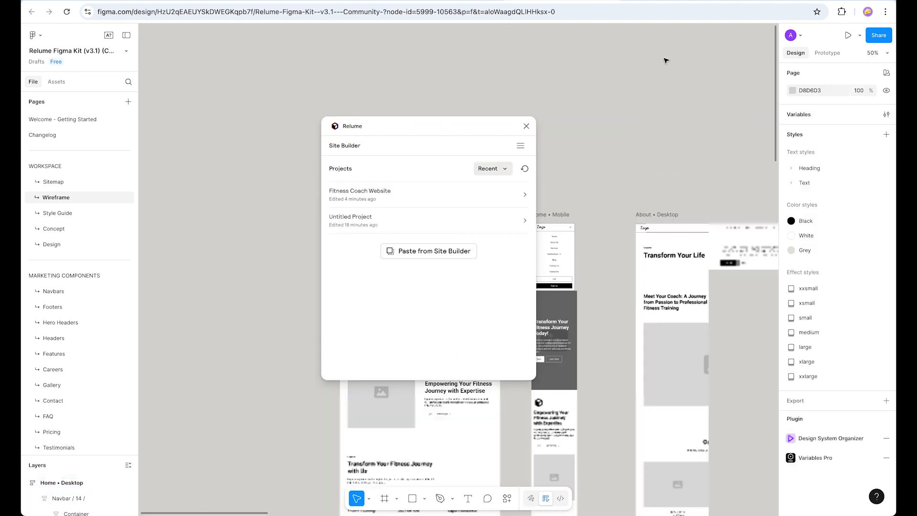
drag(388, 127, 135, 63)
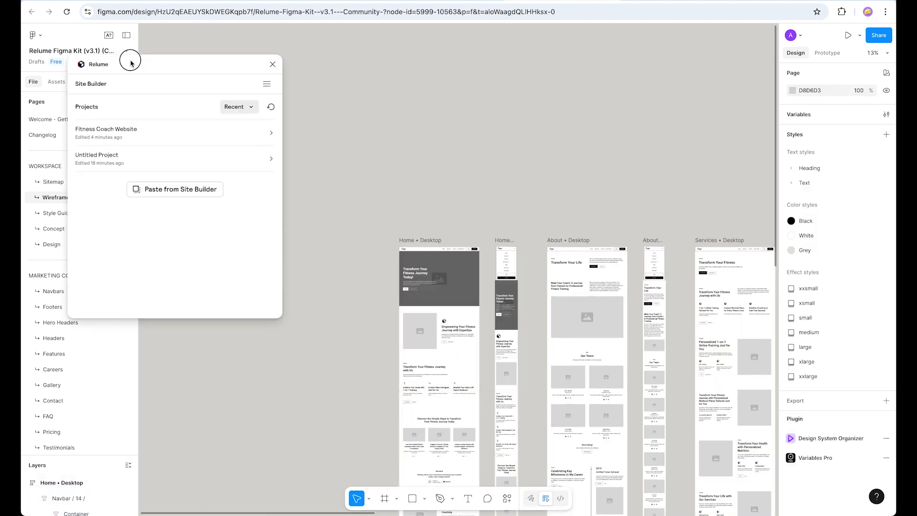
scroll(633, 128, down, 4)
drag(710, 375, 559, 416)
scroll(628, 303, right, 10)
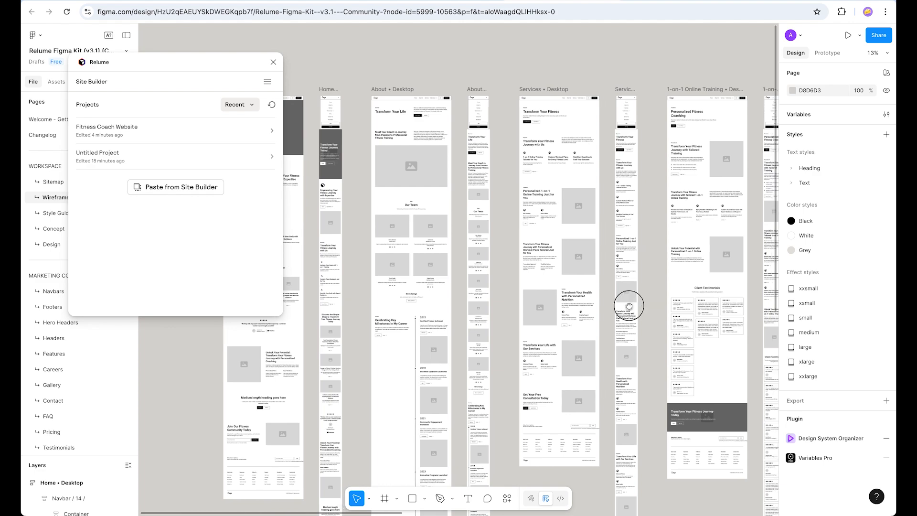
drag(723, 261, 438, 270)
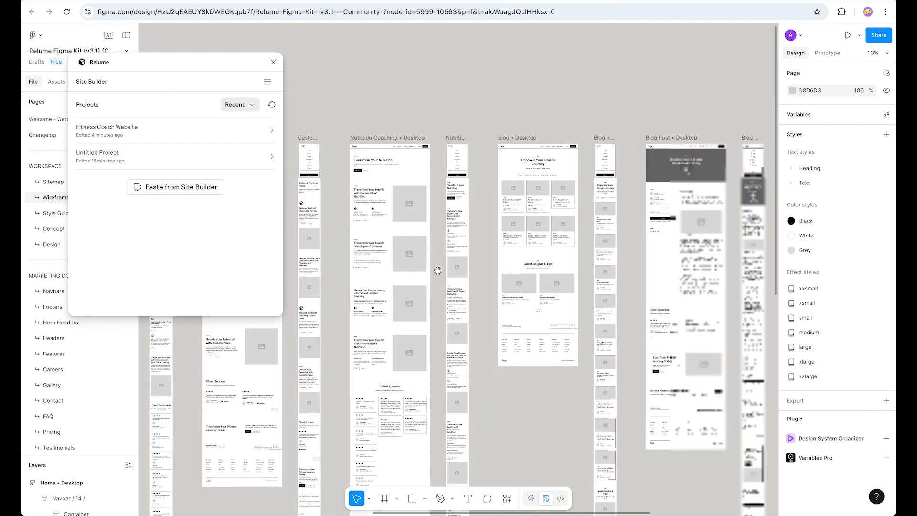
drag(631, 231, 433, 277)
drag(554, 278, 402, 294)
drag(442, 341, 708, 388)
drag(400, 355, 723, 372)
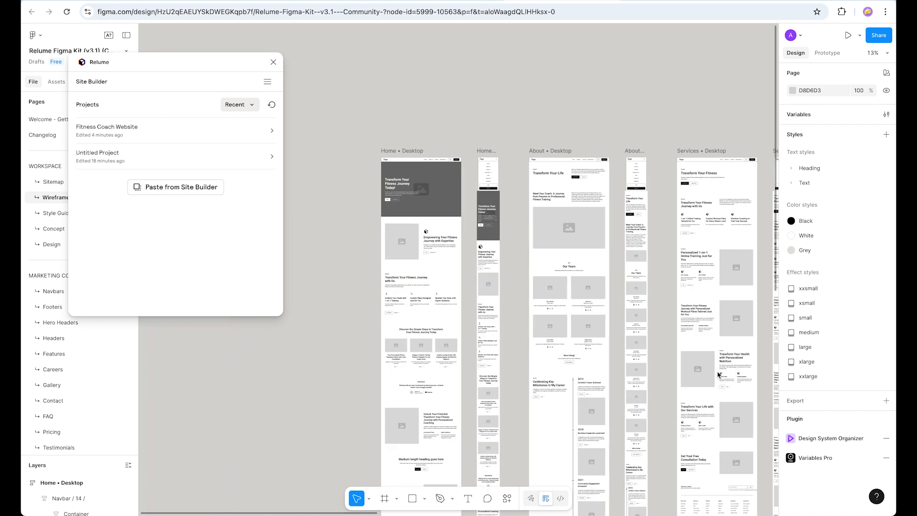
Examine the Home desktop and mobile wireframes up close and clear the plugin window off the page list
drag(502, 346, 600, 370)
scroll(579, 211, up, 5)
scroll(584, 233, down, 5)
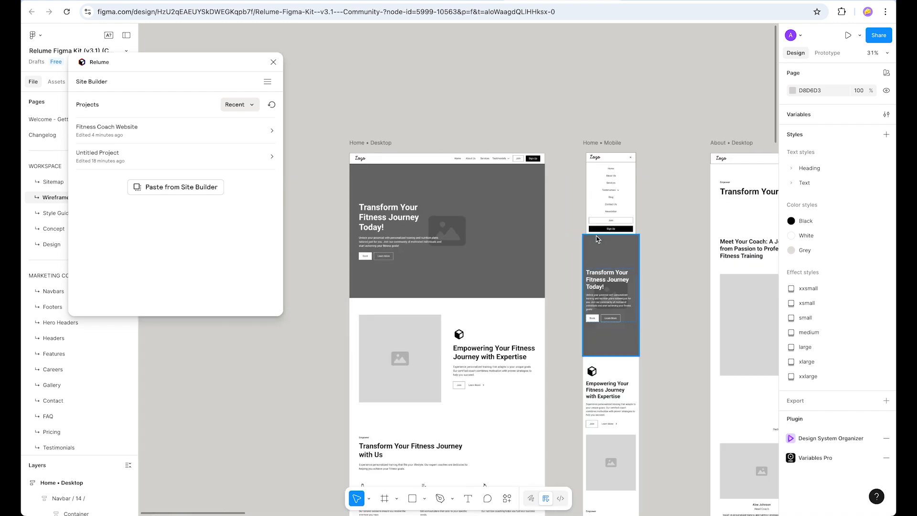
scroll(392, 276, up, 5)
drag(209, 60, 342, 69)
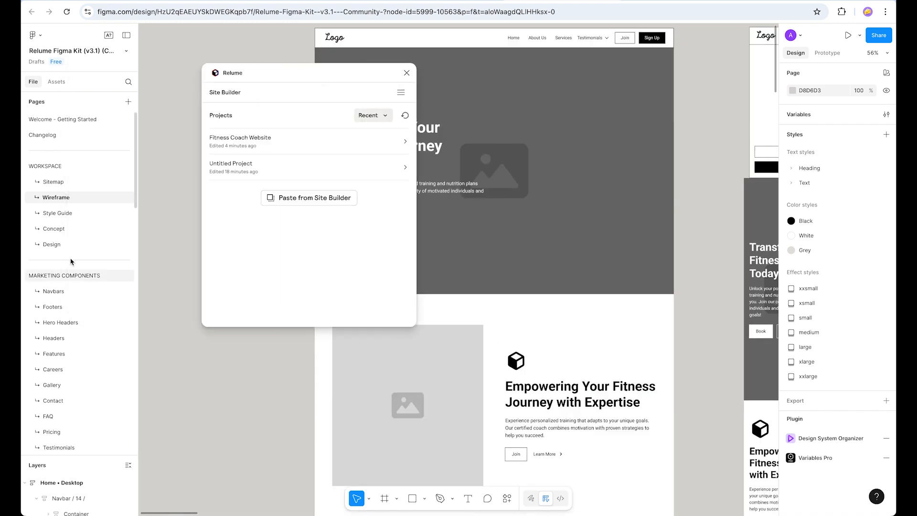
Import the Fitness Coach Website's style guide and homepage concept onto the Concept page, using Concept 1
click(54, 229)
click(247, 137)
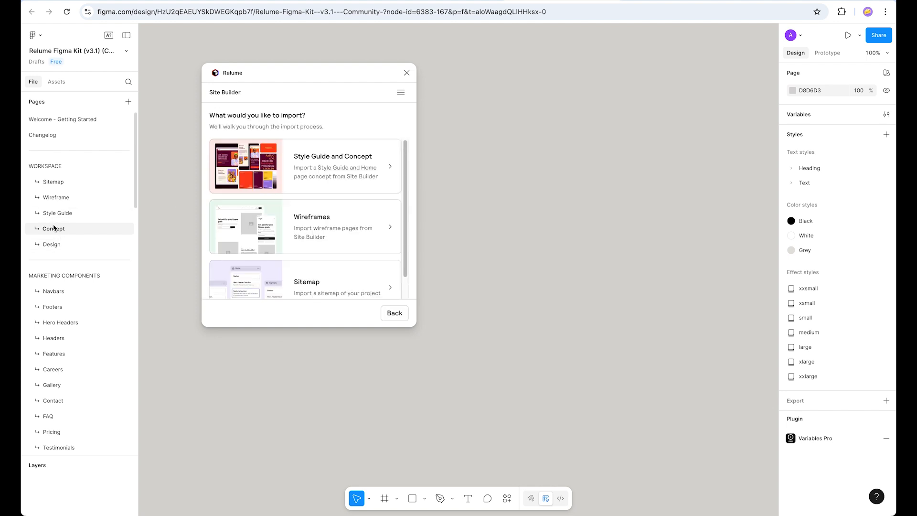
click(314, 152)
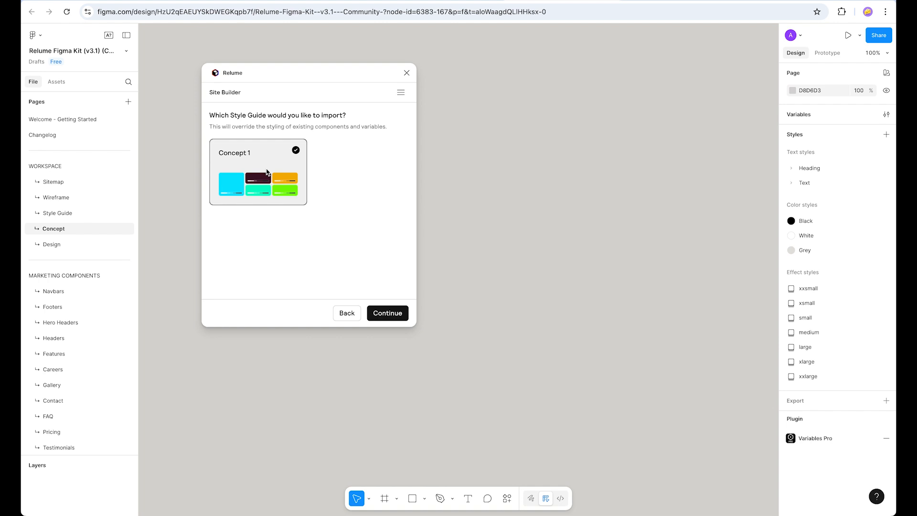
click(387, 313)
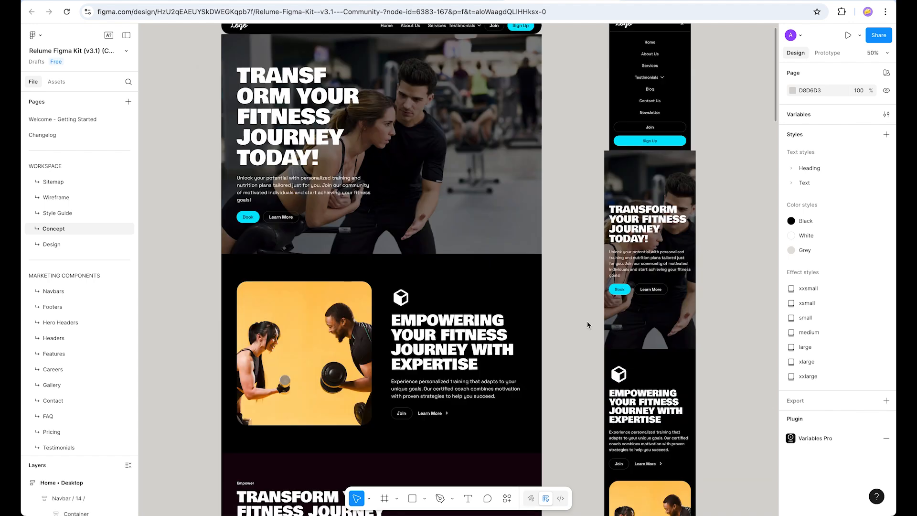
Review the imported Home desktop and mobile concept frames from the navbar down through the testimonial section and back
scroll(567, 281, up, 3)
scroll(567, 282, down, 1)
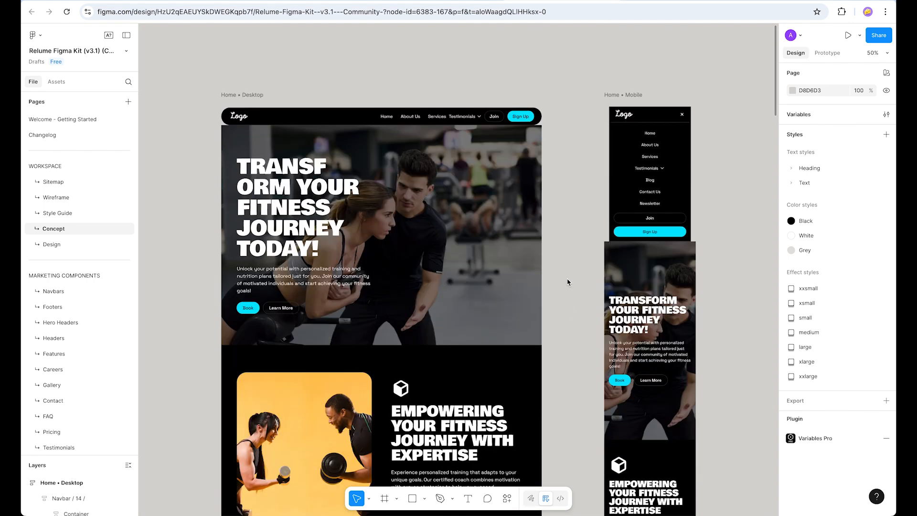
scroll(567, 282, down, 2)
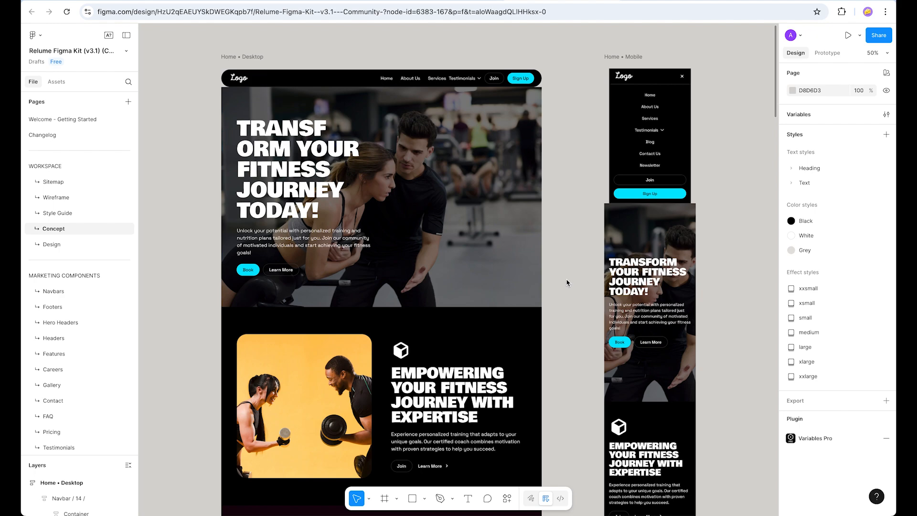
scroll(567, 283, down, 3)
scroll(555, 274, down, 2)
scroll(555, 275, down, 4)
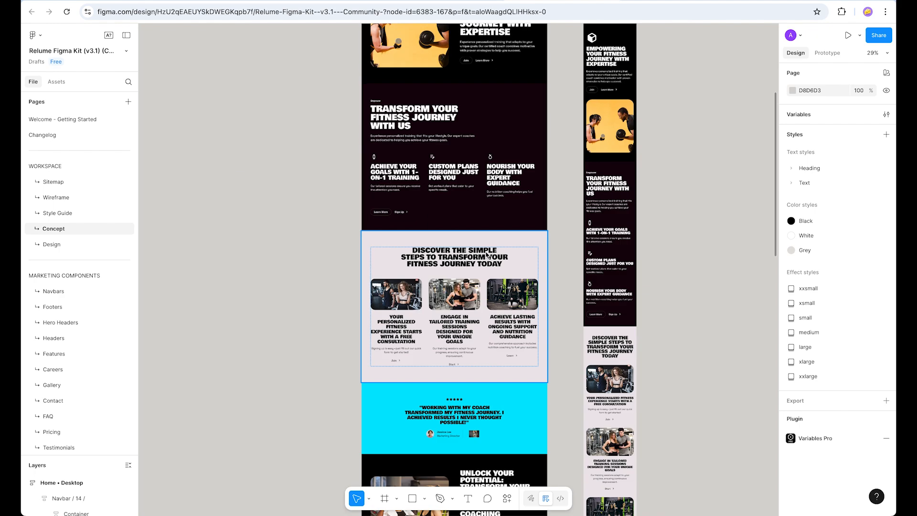
scroll(487, 256, down, 3)
scroll(509, 320, down, 5)
scroll(511, 215, up, 10)
scroll(511, 215, up, 4)
scroll(512, 215, up, 5)
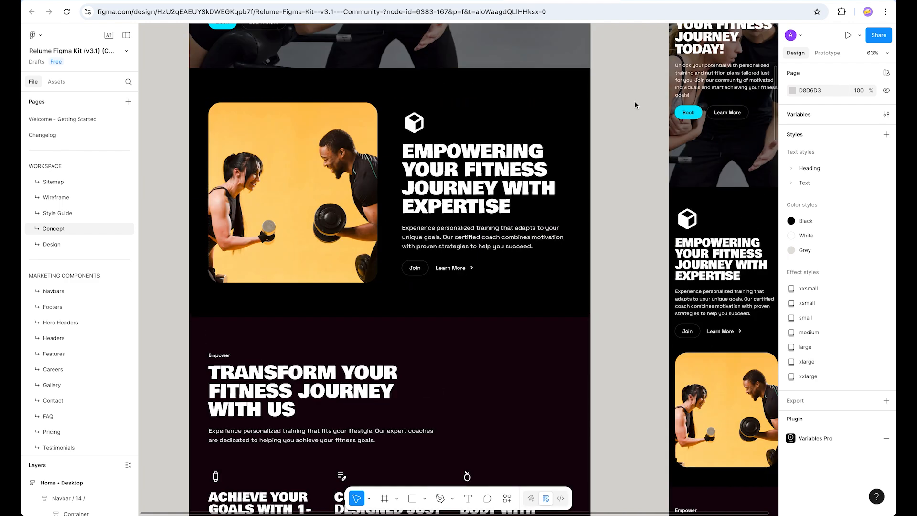
scroll(643, 122, up, 8)
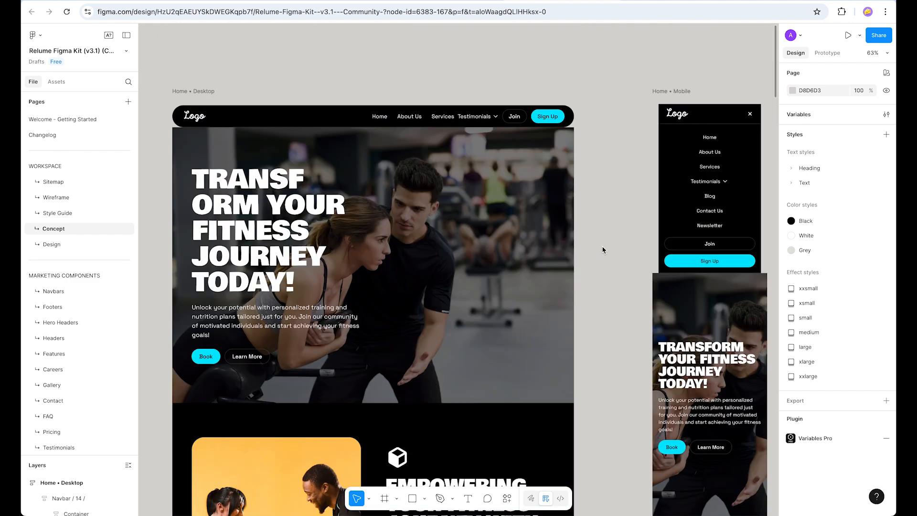
scroll(602, 250, down, 3)
scroll(603, 249, up, 3)
Inspect the desktop hero section's layers by selecting its heading, paragraph, button row, column and container, and clear the selection
click(277, 226)
click(275, 296)
click(261, 235)
click(275, 306)
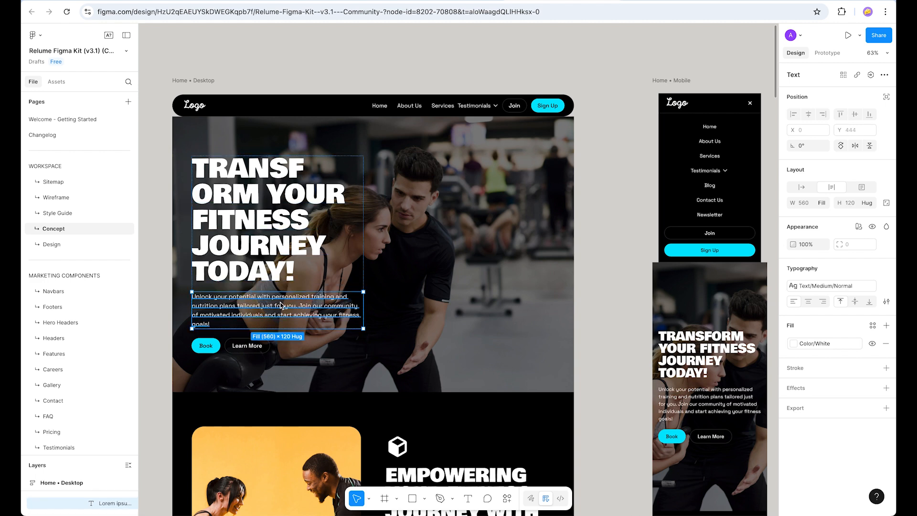
click(255, 346)
click(306, 342)
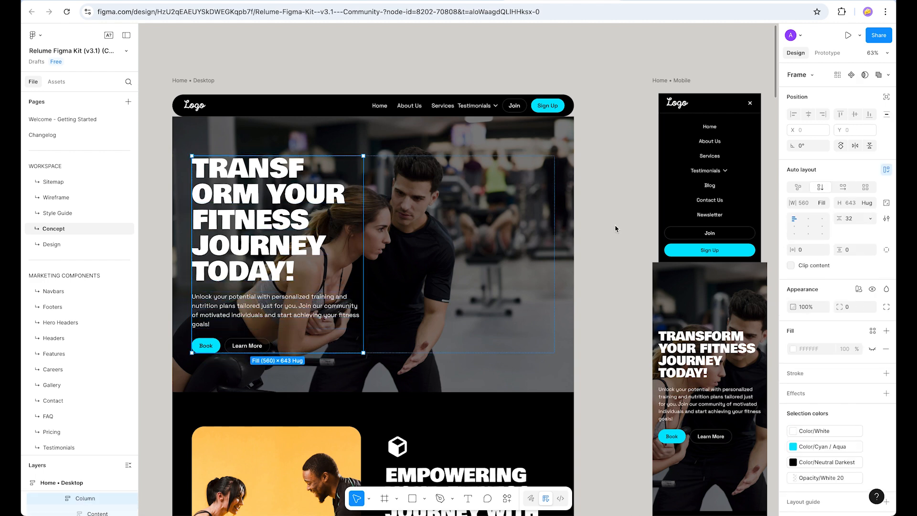
click(520, 223)
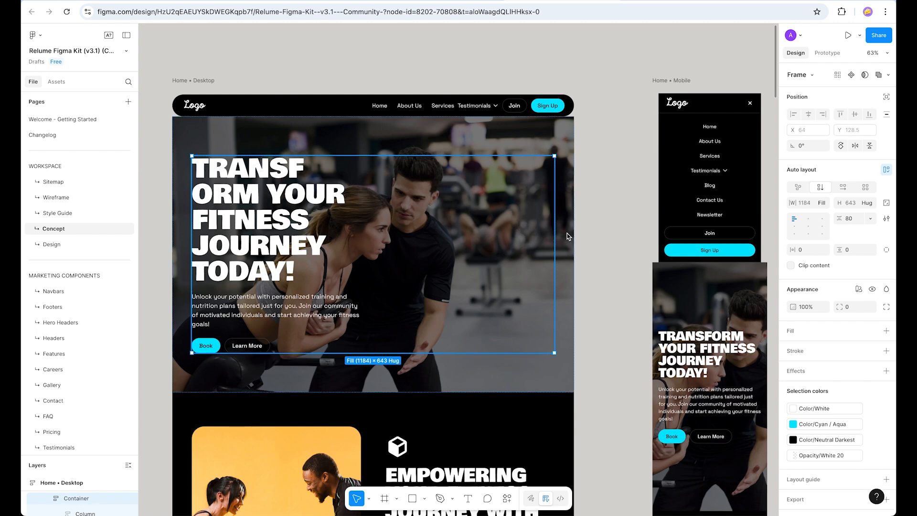
click(635, 190)
Examine the rest of the Home desktop concept, from the fitness journey sections down to the newsletter and footer
scroll(635, 191, down, 5)
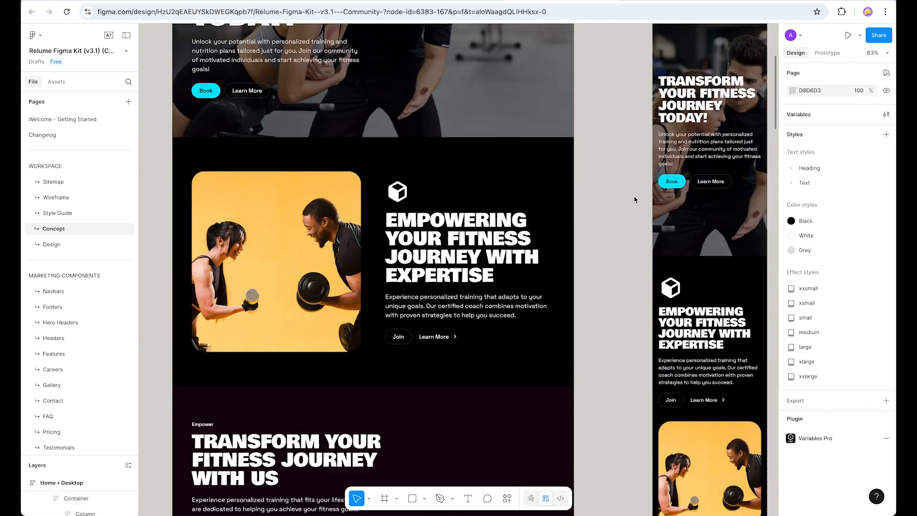
scroll(634, 199, down, 3)
scroll(359, 257, down, 5)
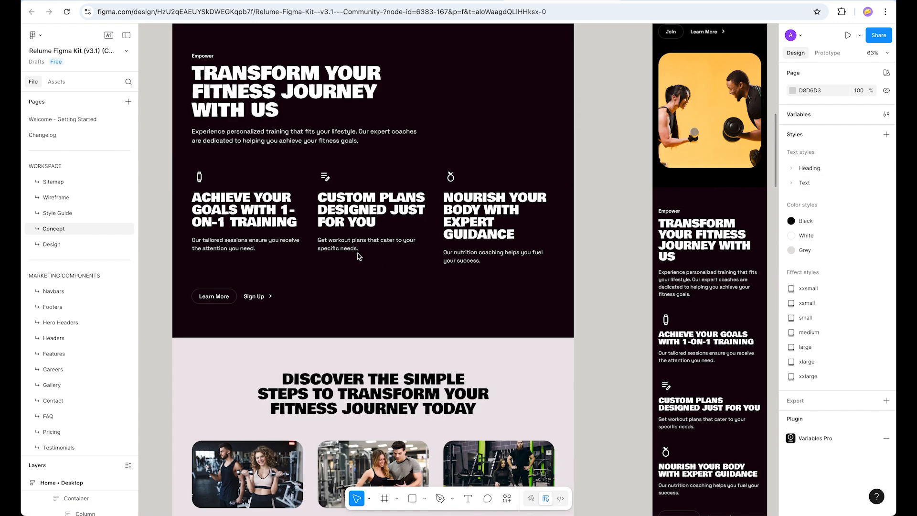
scroll(359, 257, down, 10)
scroll(457, 264, down, 8)
scroll(603, 308, down, 2)
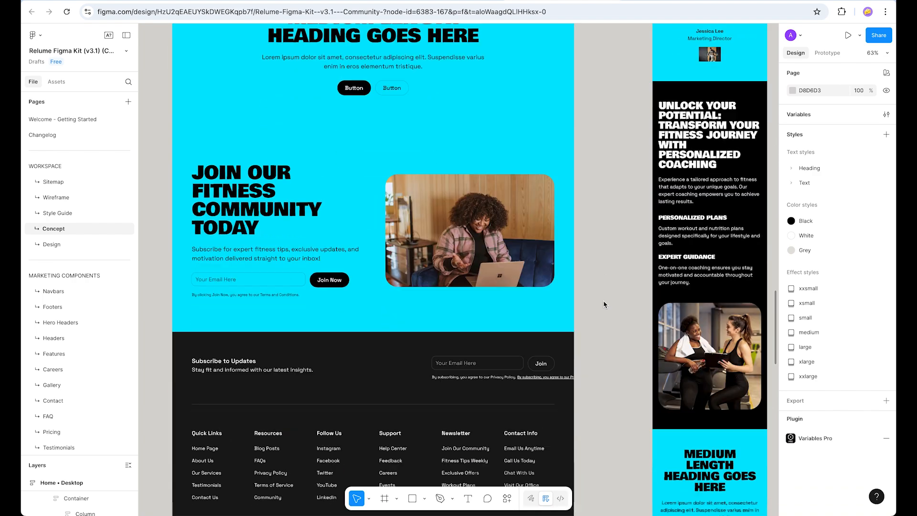
scroll(603, 300, down, 1)
scroll(604, 300, up, 8)
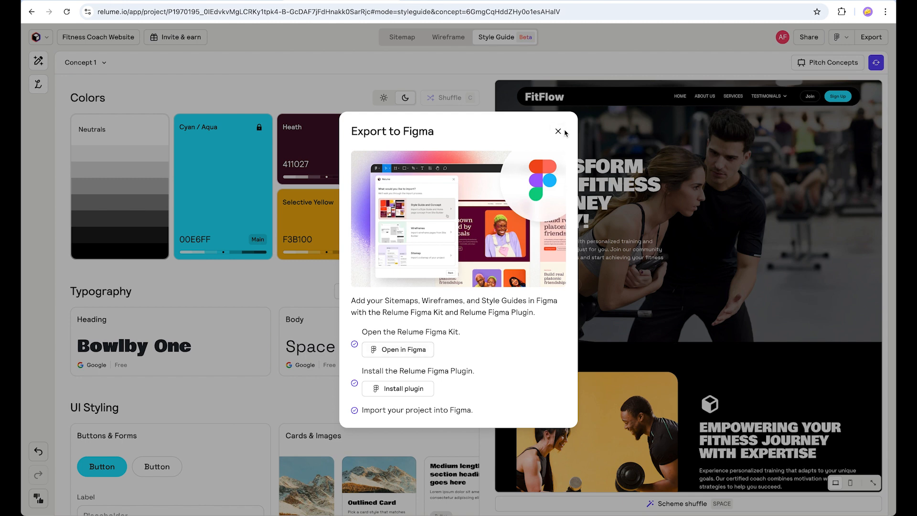
Switch to Relume, dismiss the Export to Figma dialog and create a new concept in the style guide
click(558, 132)
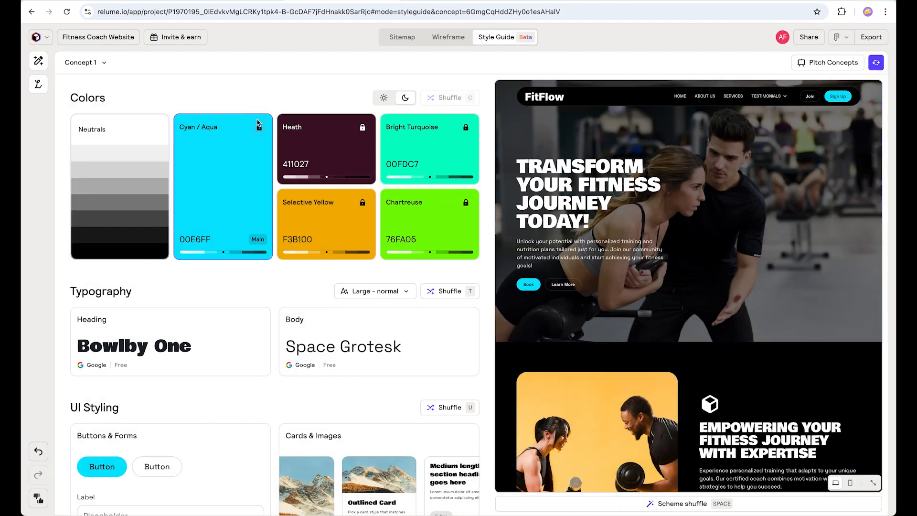
click(104, 64)
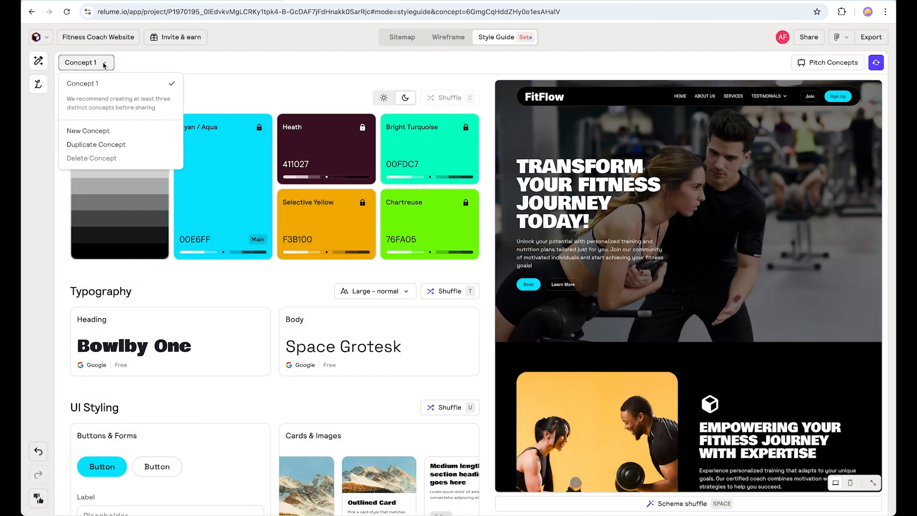
click(121, 131)
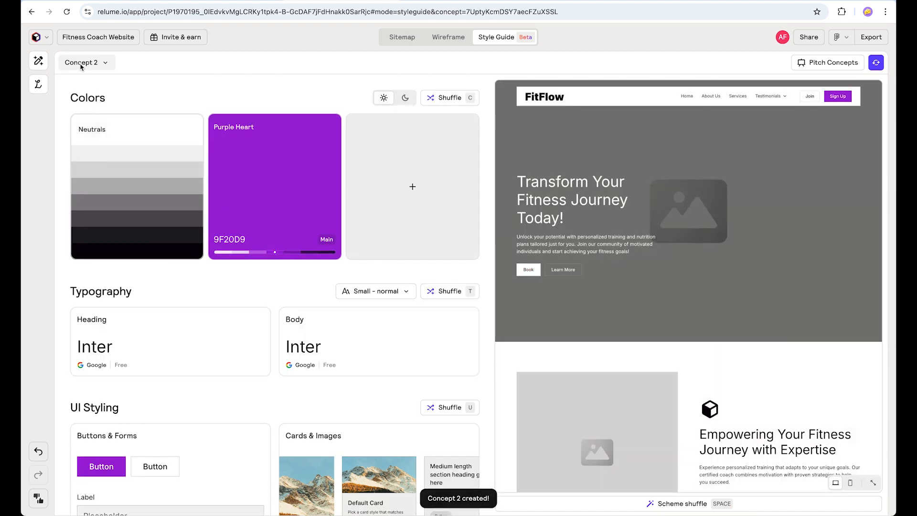
Shuffle the new concept's overall scheme once and look over the homepage preview
key(space)
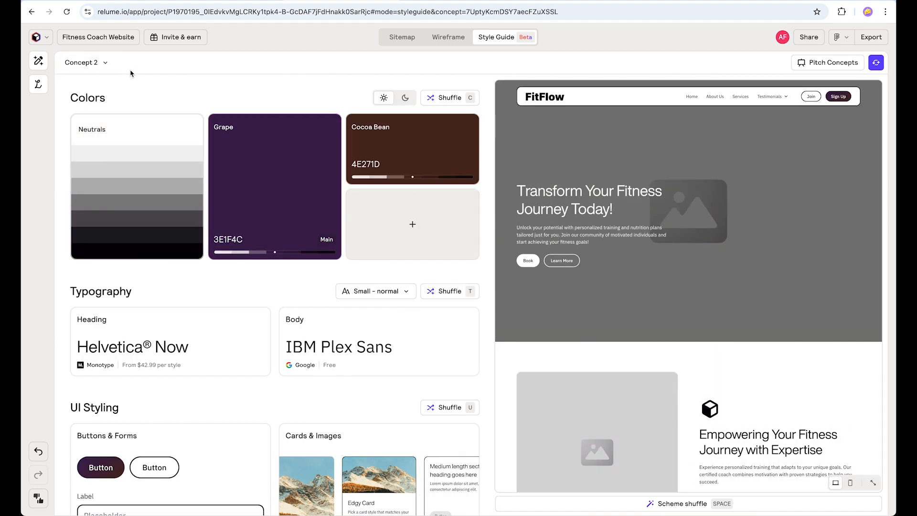
scroll(646, 272, down, 5)
scroll(653, 286, up, 5)
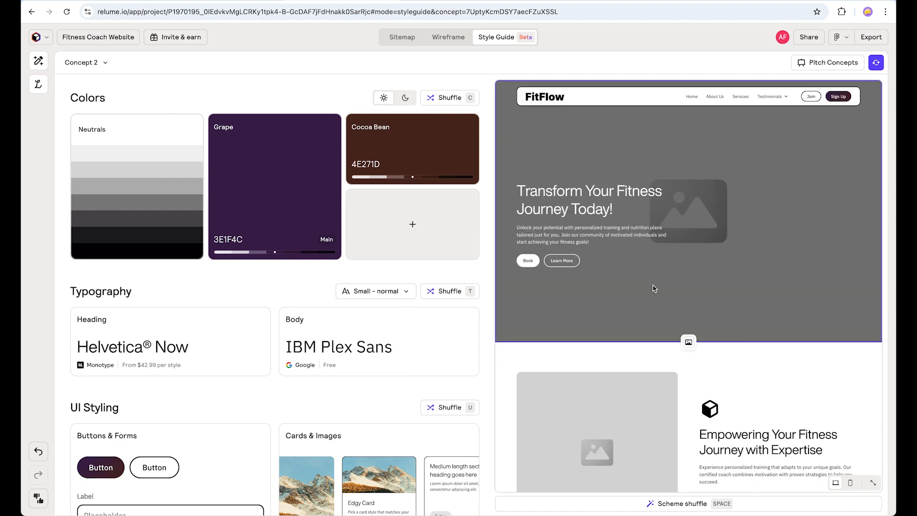
Generate a surprise style for Concept 2 and review its colors, typography, UI styling and homepage preview
click(876, 62)
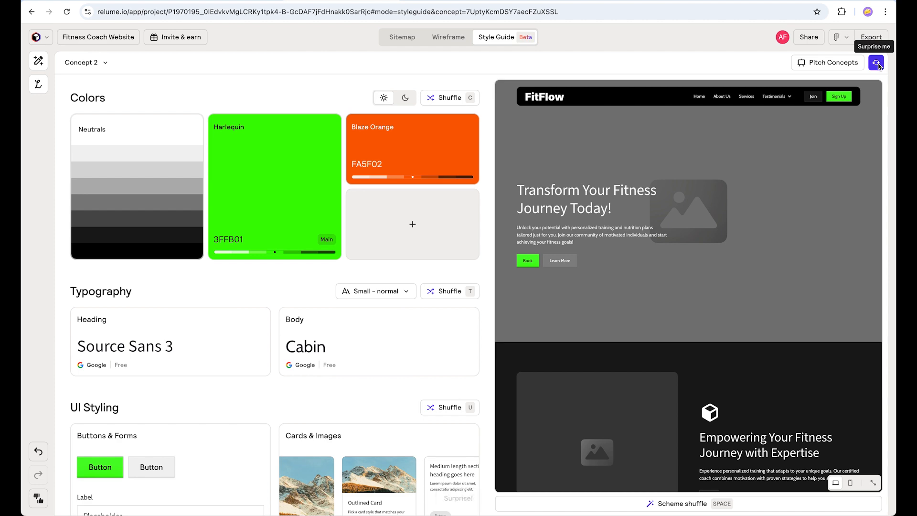
scroll(397, 312, down, 1)
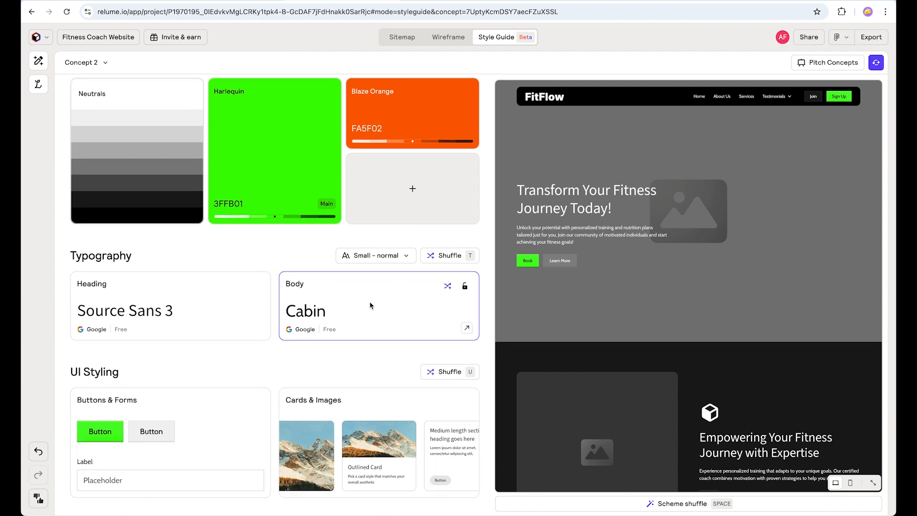
scroll(260, 199, up, 1)
scroll(711, 346, down, 5)
scroll(714, 351, down, 10)
scroll(716, 354, up, 8)
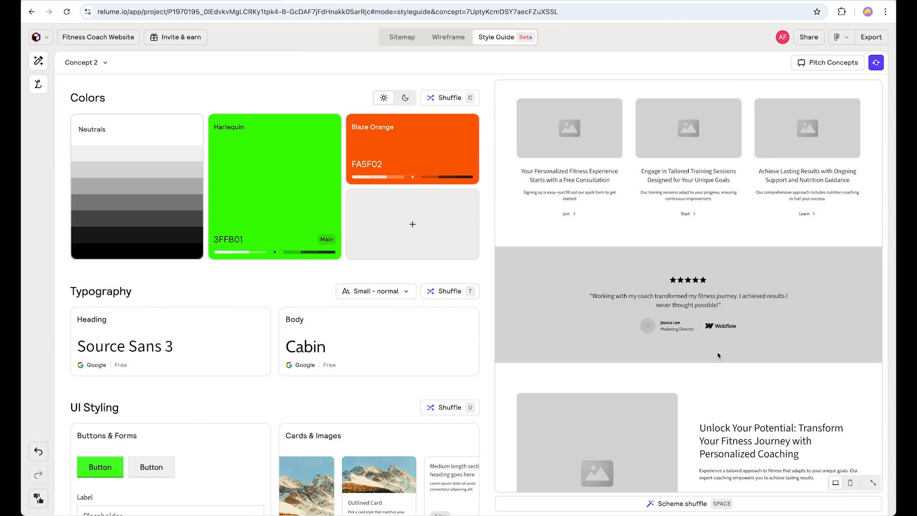
scroll(717, 353, up, 5)
Move the Home page's Feature Section below the Features List Section in the sitemap
click(455, 41)
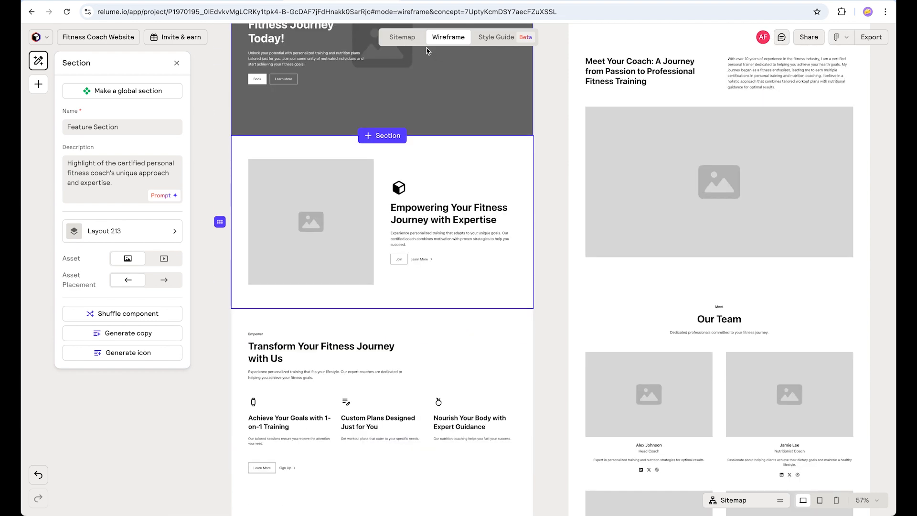
click(413, 41)
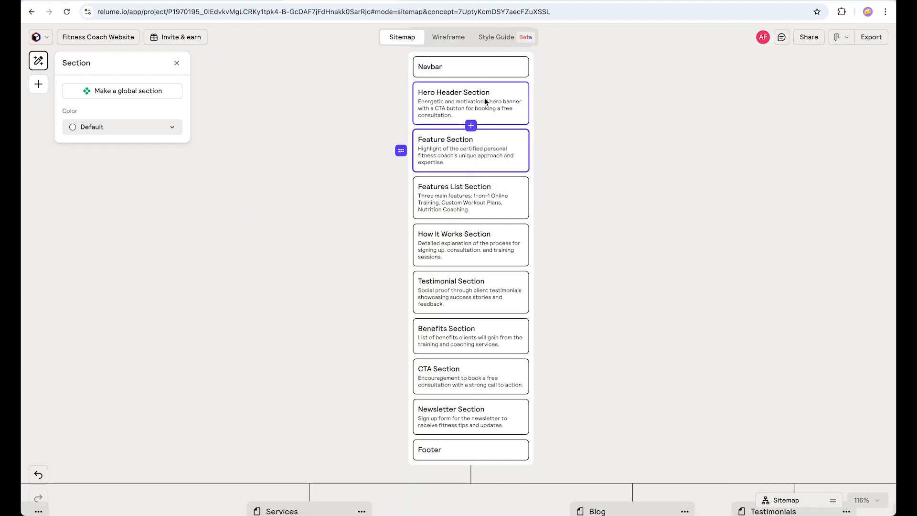
triple_click(452, 181)
click(402, 187)
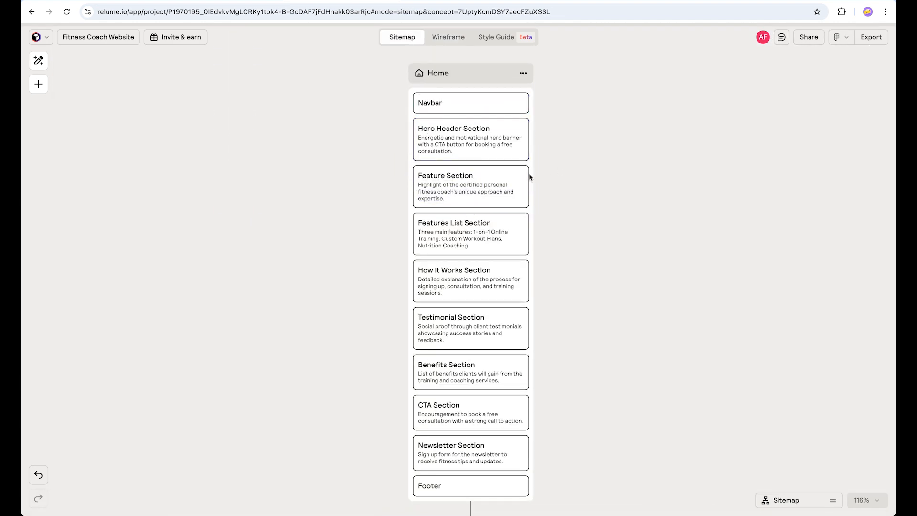
drag(511, 175, 512, 234)
Check the new order of the feature sections in the Home page wireframe
click(447, 37)
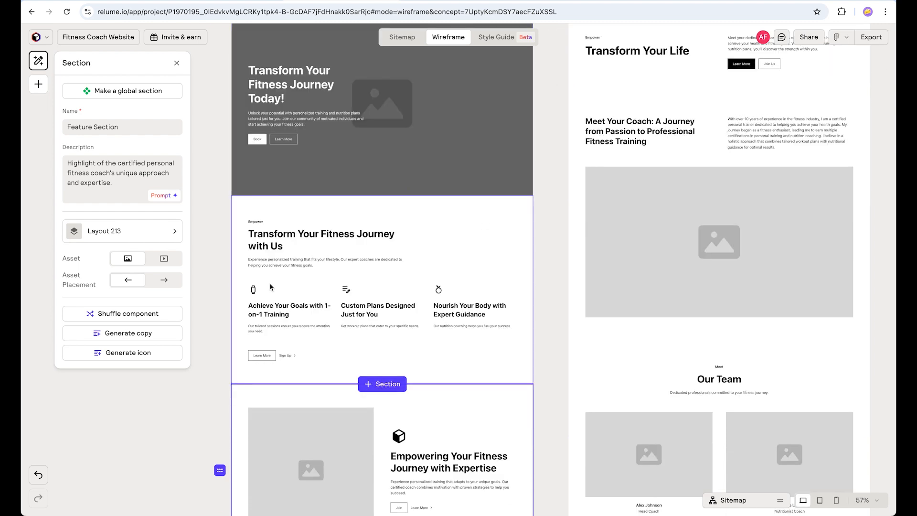
scroll(318, 265, down, 5)
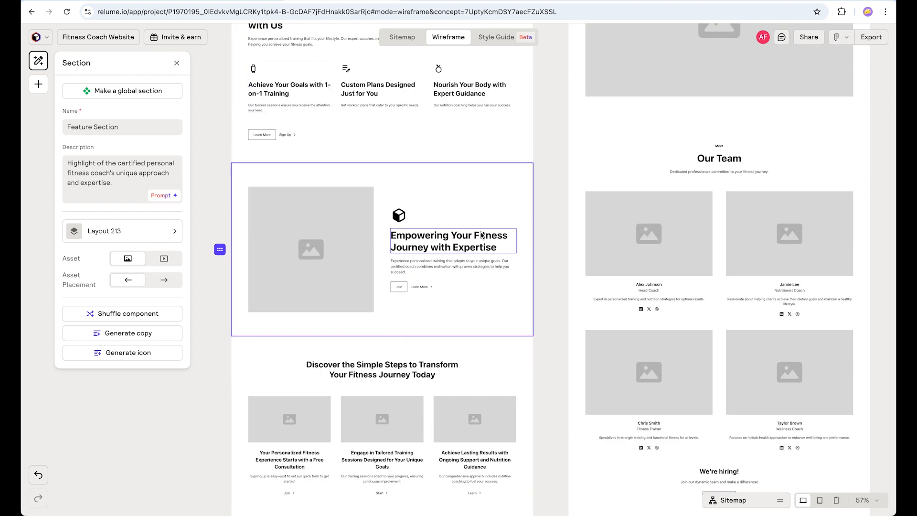
scroll(505, 253, up, 5)
scroll(505, 253, up, 4)
scroll(497, 231, down, 5)
Check the reordered sections in Concept 2's homepage preview in the style guide
click(501, 42)
scroll(745, 322, down, 5)
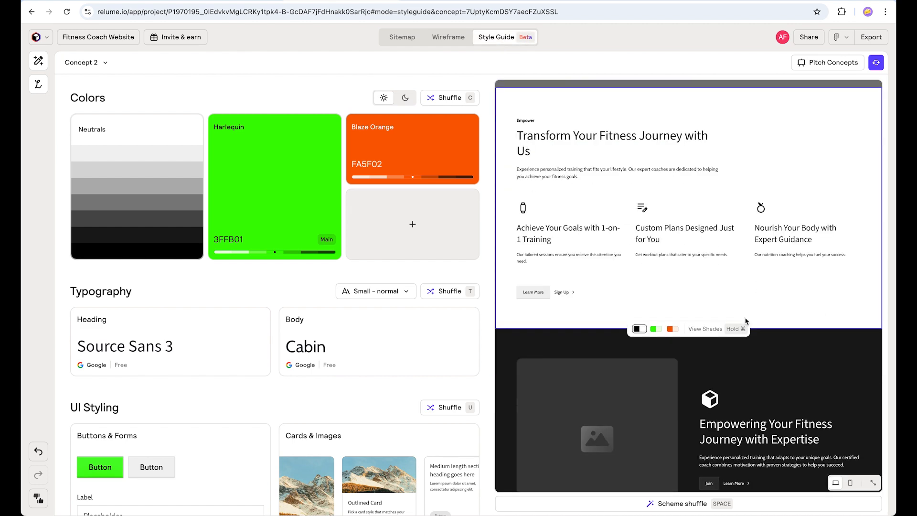
scroll(768, 264, down, 8)
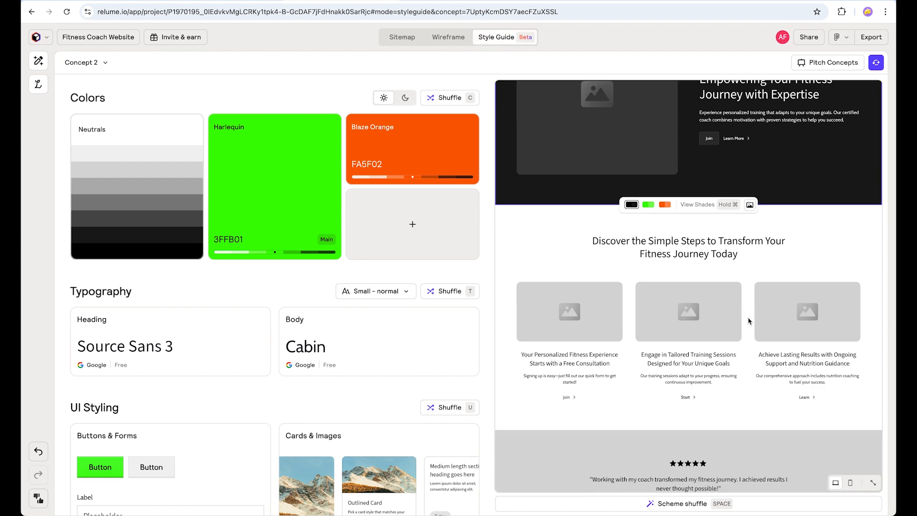
scroll(725, 347, down, 10)
scroll(725, 347, up, 20)
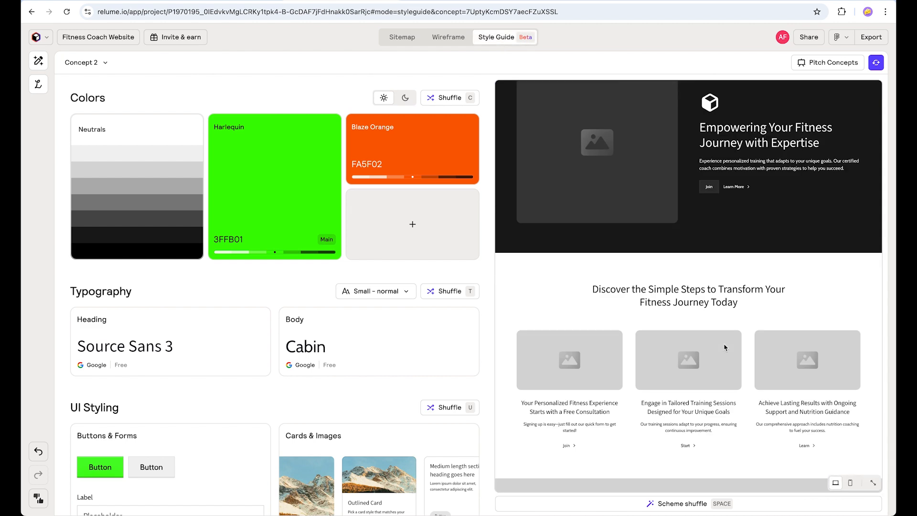
Delete Concept 2 from the project's concepts
click(95, 65)
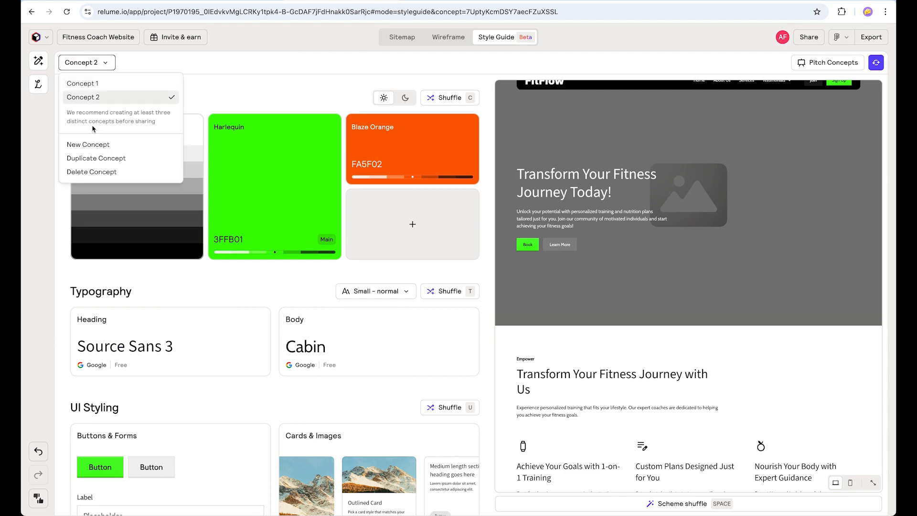
click(111, 173)
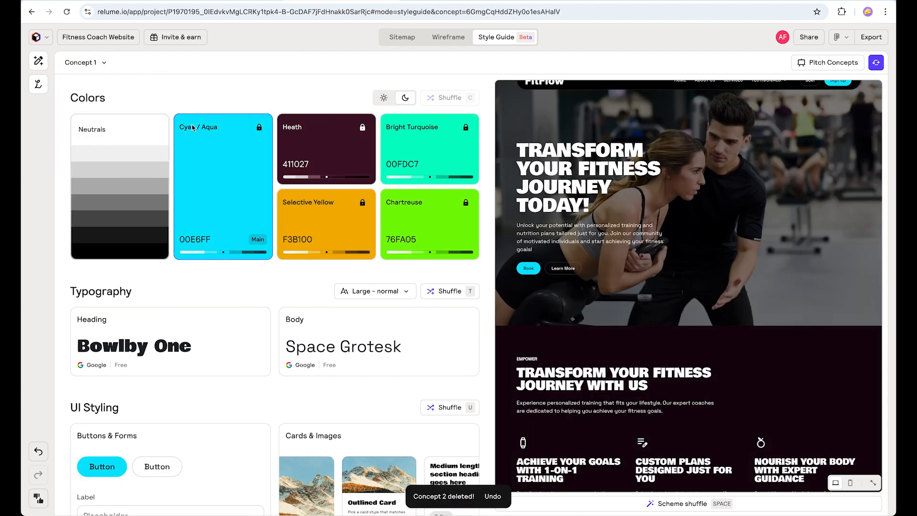
Compare Concept 1's homepage preview in light and dark color modes, leaving it set to light
click(383, 98)
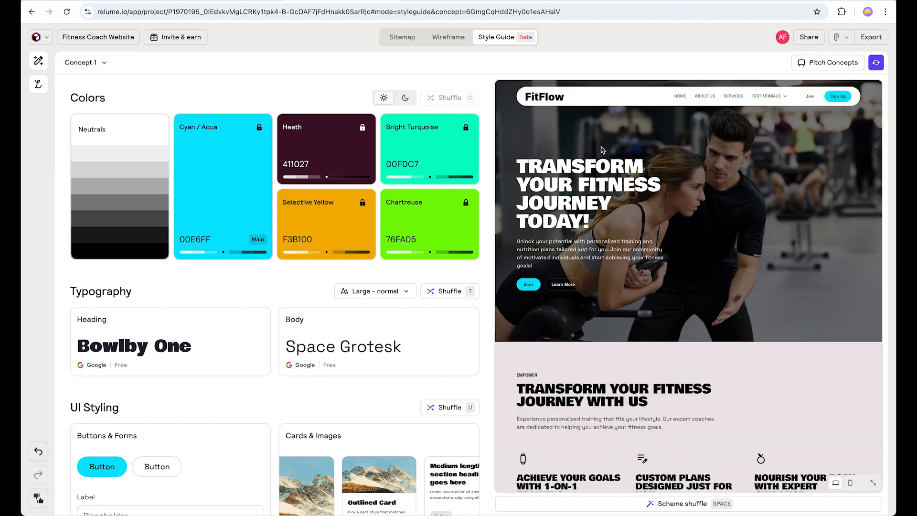
scroll(823, 233, down, 15)
scroll(822, 232, down, 10)
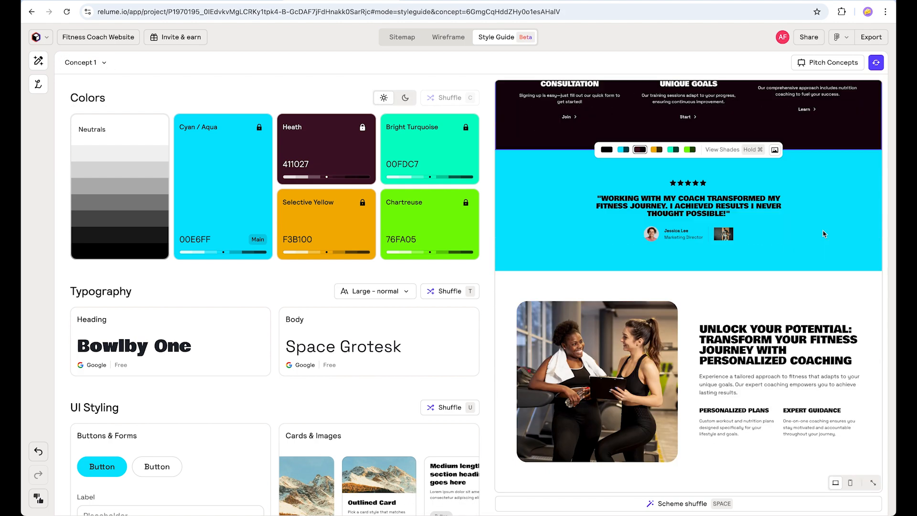
scroll(751, 229, up, 6)
scroll(752, 228, up, 15)
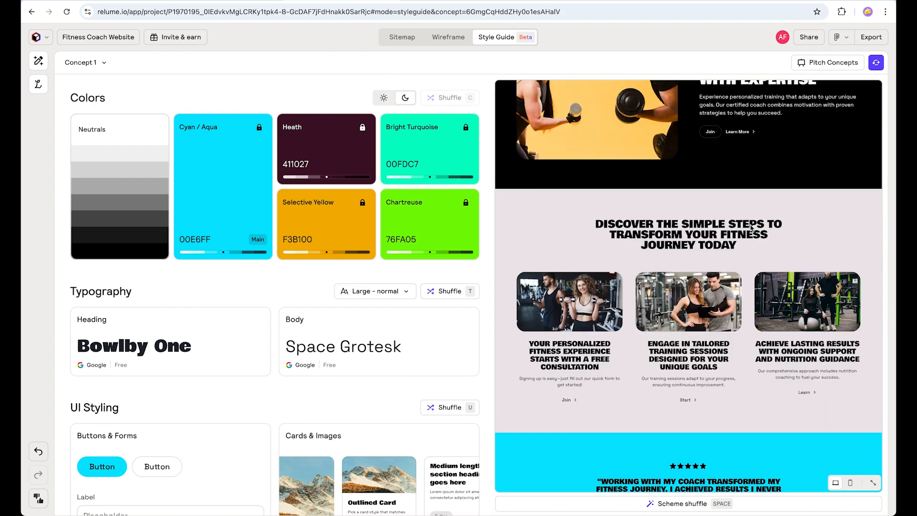
scroll(721, 286, down, 4)
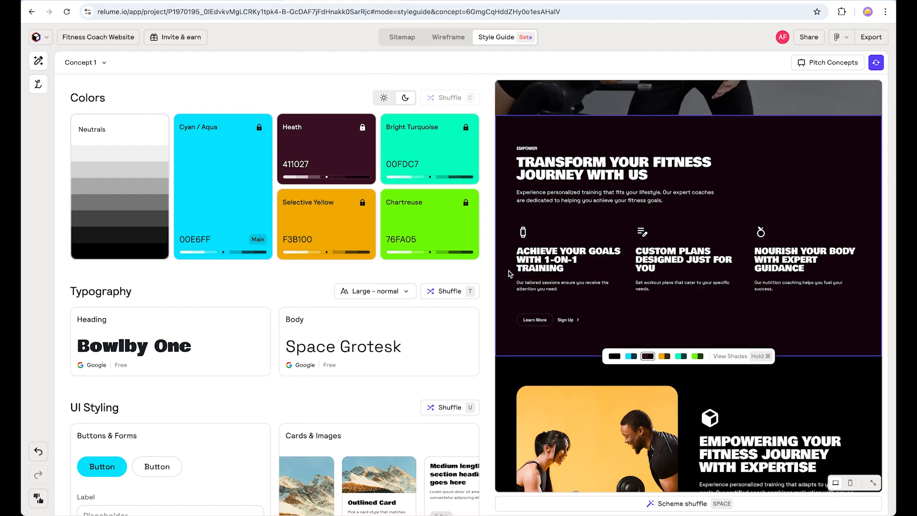
click(382, 99)
scroll(756, 247, down, 10)
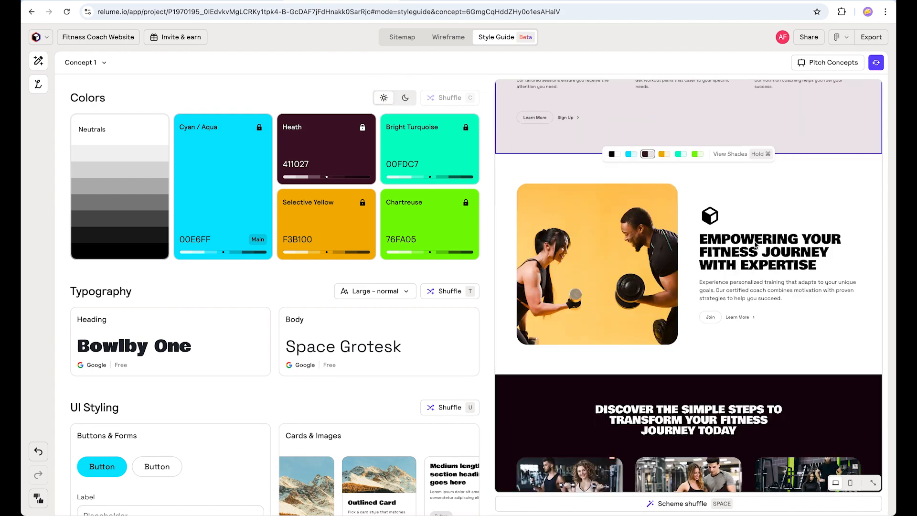
Examine Concept 1's full homepage in the enlarged desktop preview, from the hero section through to the newsletter signup and footer
scroll(755, 247, down, 9)
scroll(755, 247, up, 12)
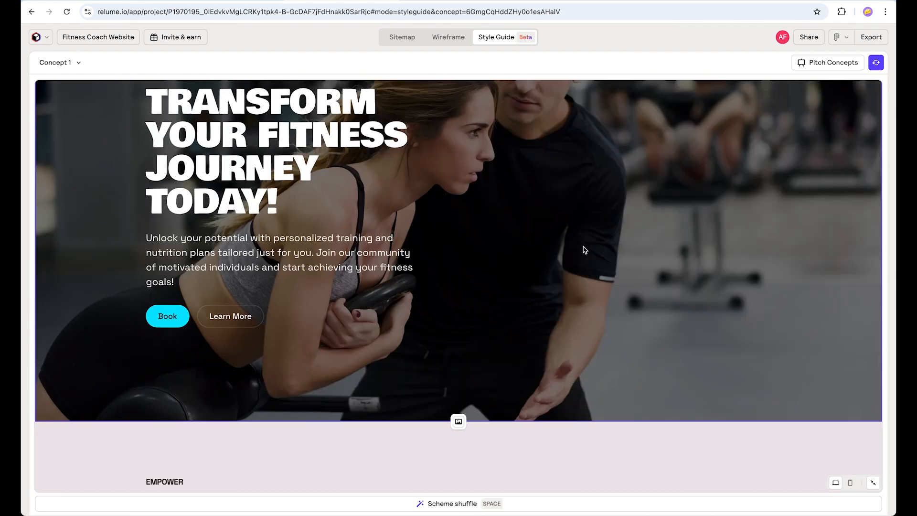
scroll(585, 250, down, 15)
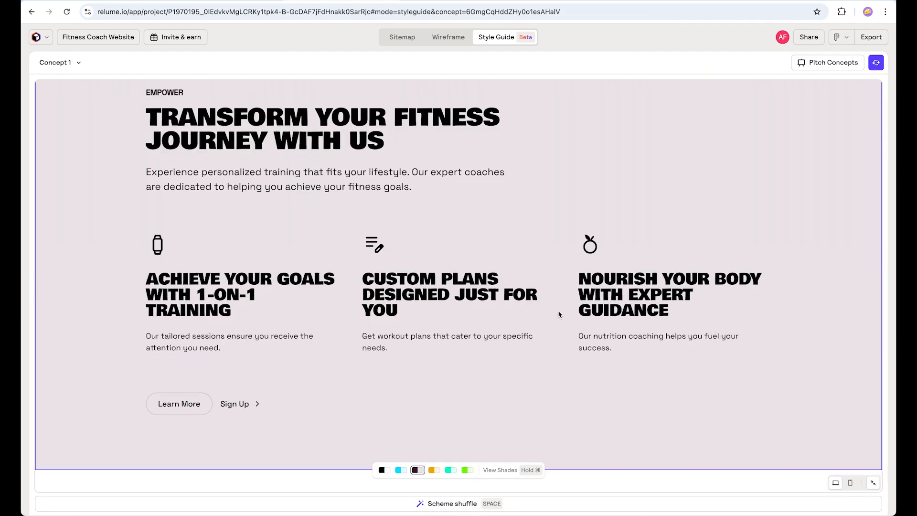
scroll(559, 315, down, 12)
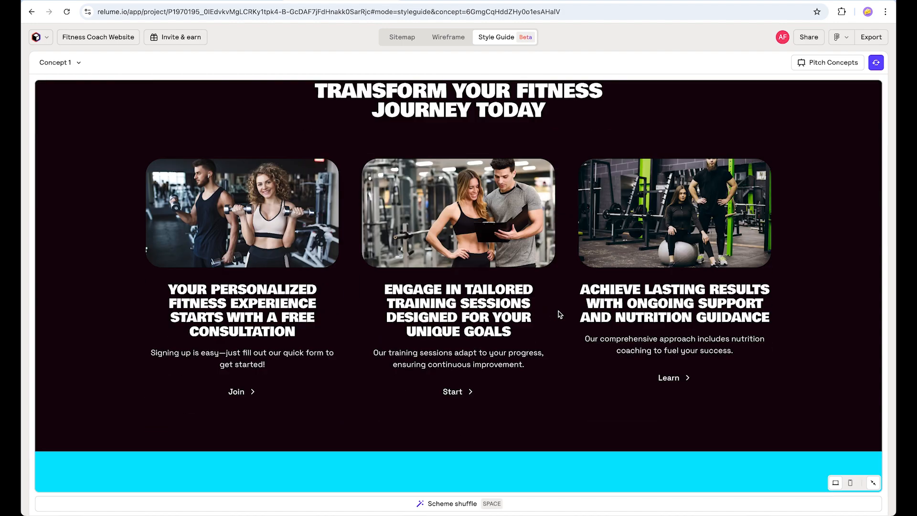
scroll(554, 324, up, 5)
scroll(554, 325, down, 15)
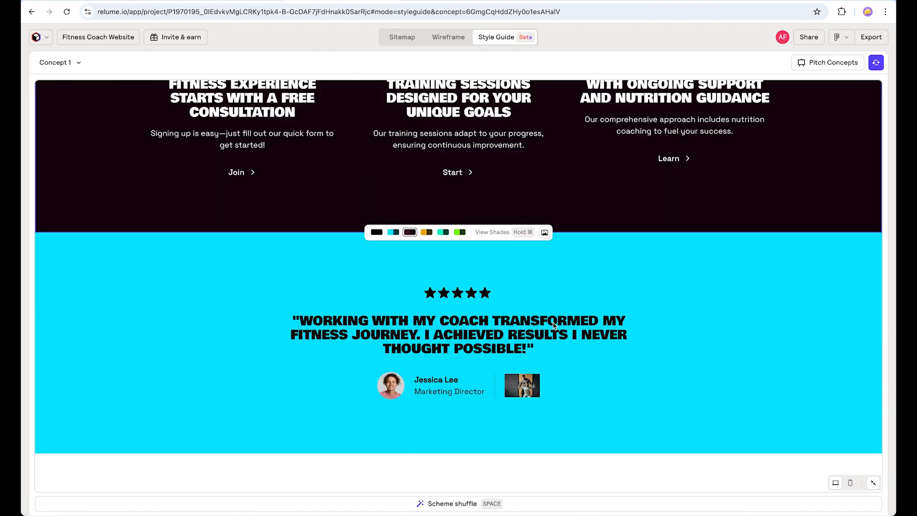
scroll(553, 326, down, 15)
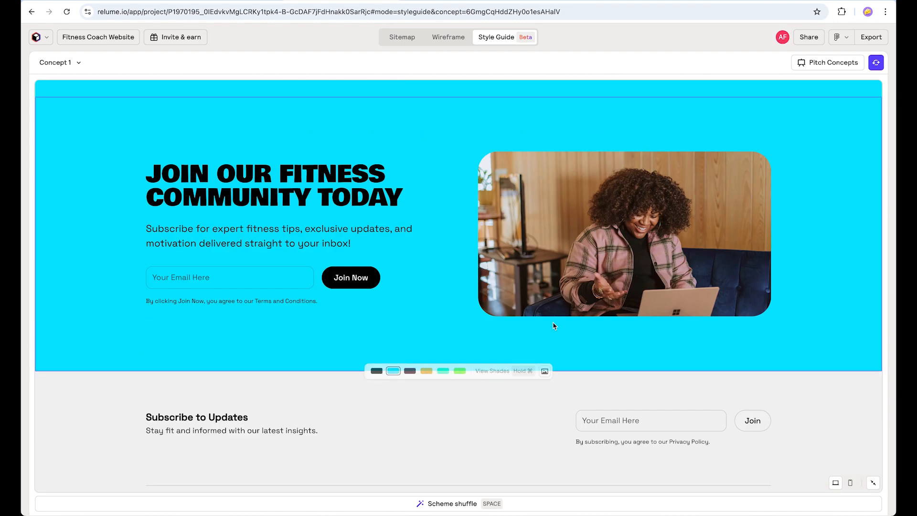
scroll(553, 326, up, 20)
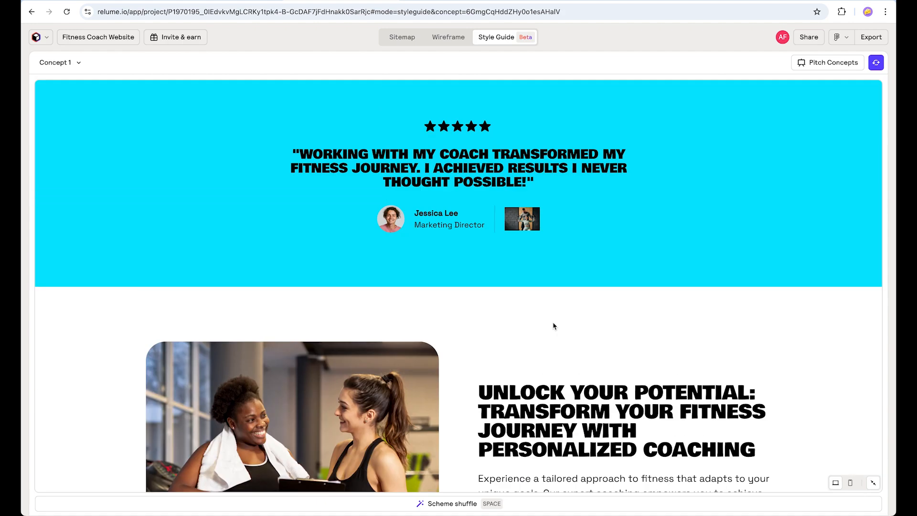
scroll(554, 325, up, 15)
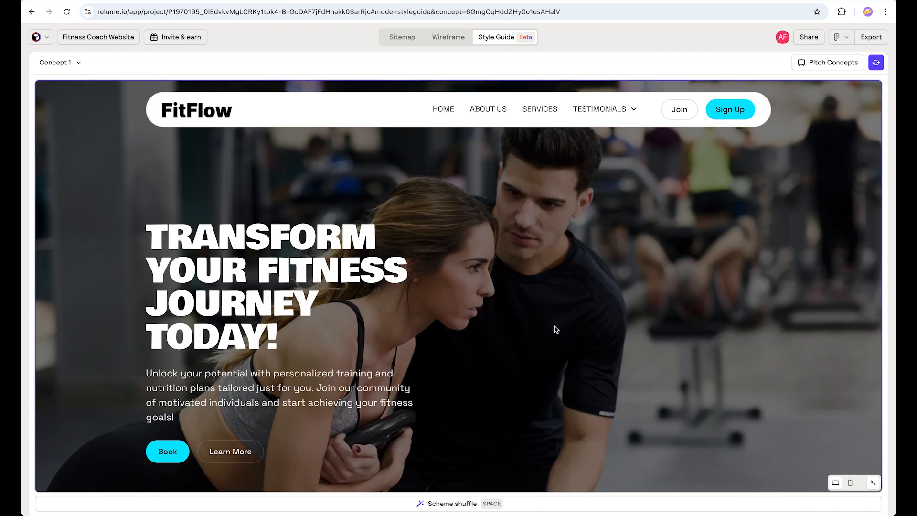
scroll(555, 329, down, 10)
scroll(555, 329, down, 7)
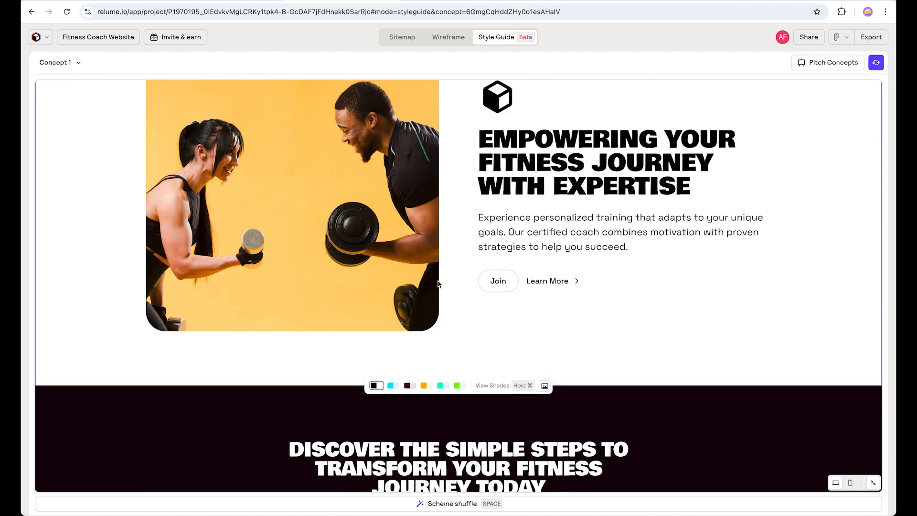
scroll(438, 283, up, 15)
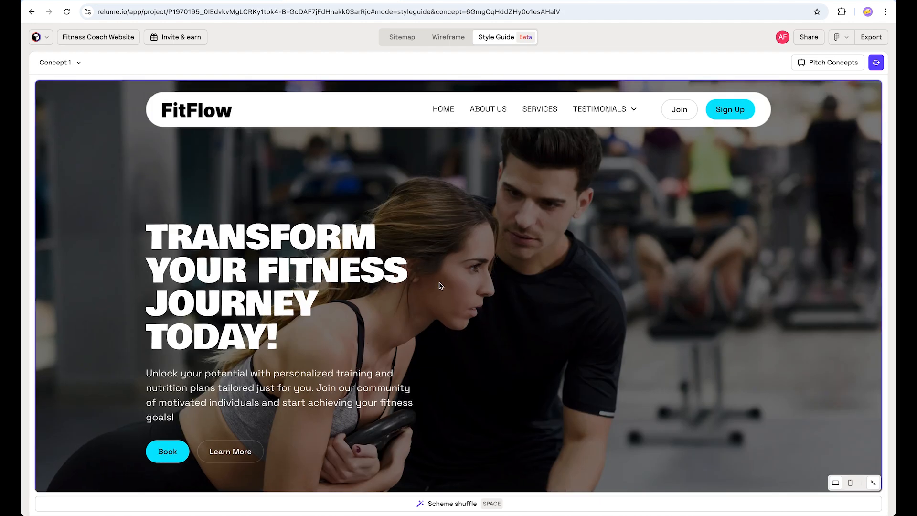